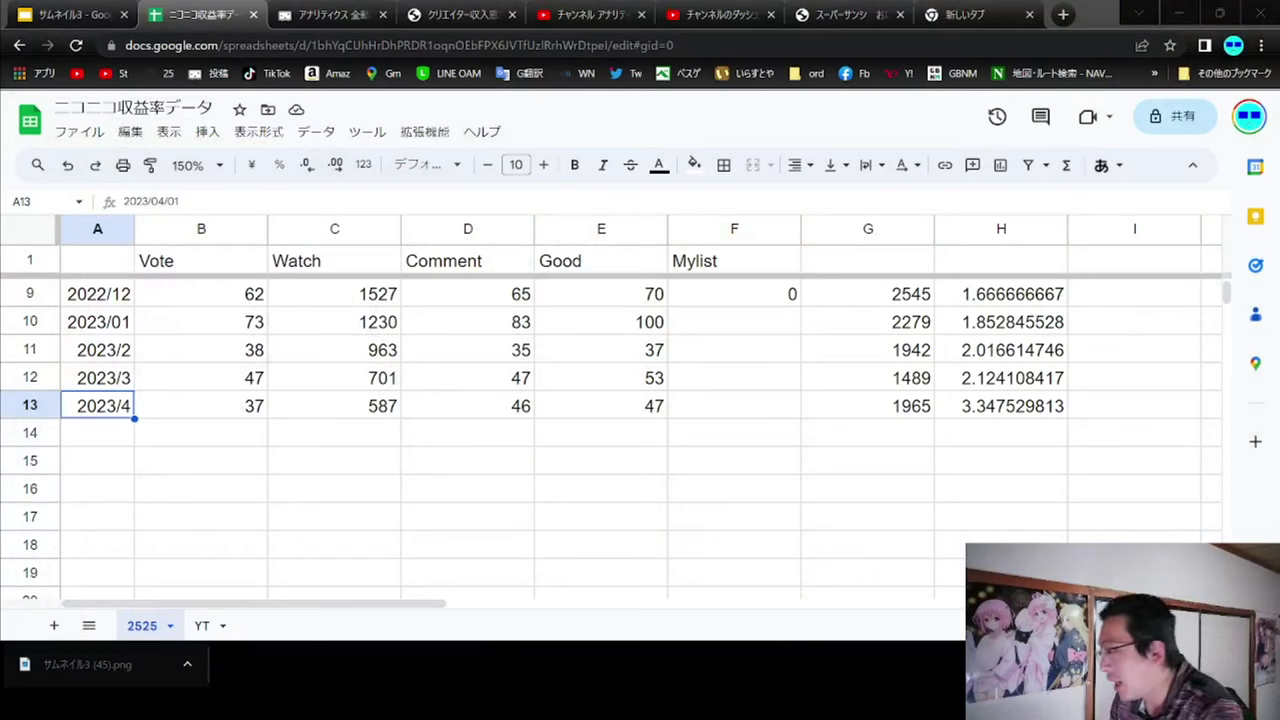
- Check the 2023/4 Vote and Watch figures and compare them with the Watch figures of earlier months back to 2022/05
click(185, 412)
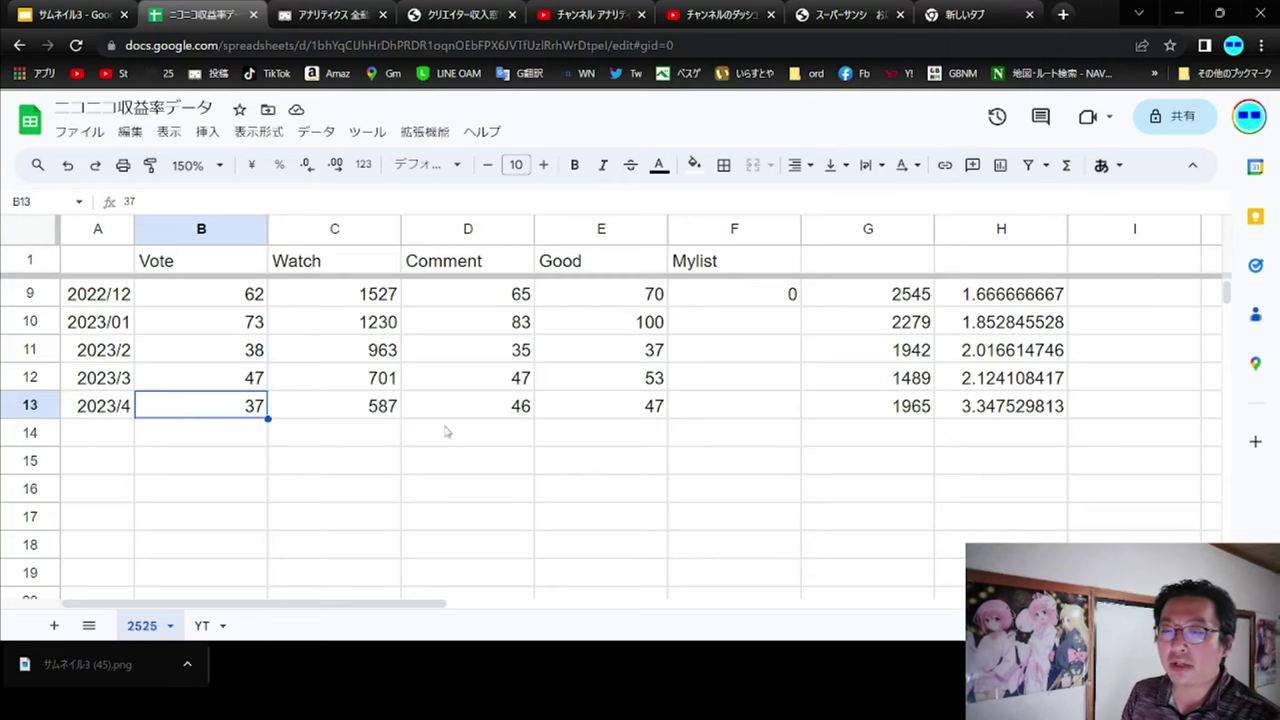
click(392, 412)
scroll(358, 445, up, 4)
scroll(358, 445, up, 3)
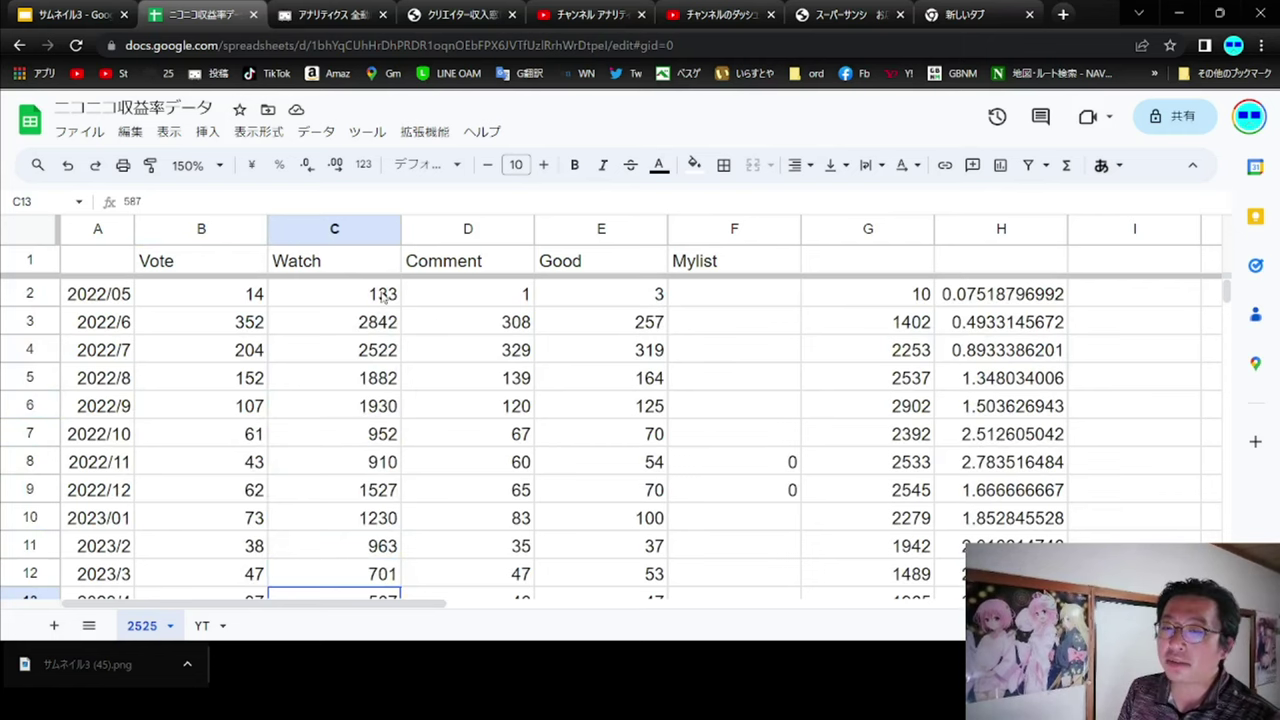
click(383, 296)
click(44, 296)
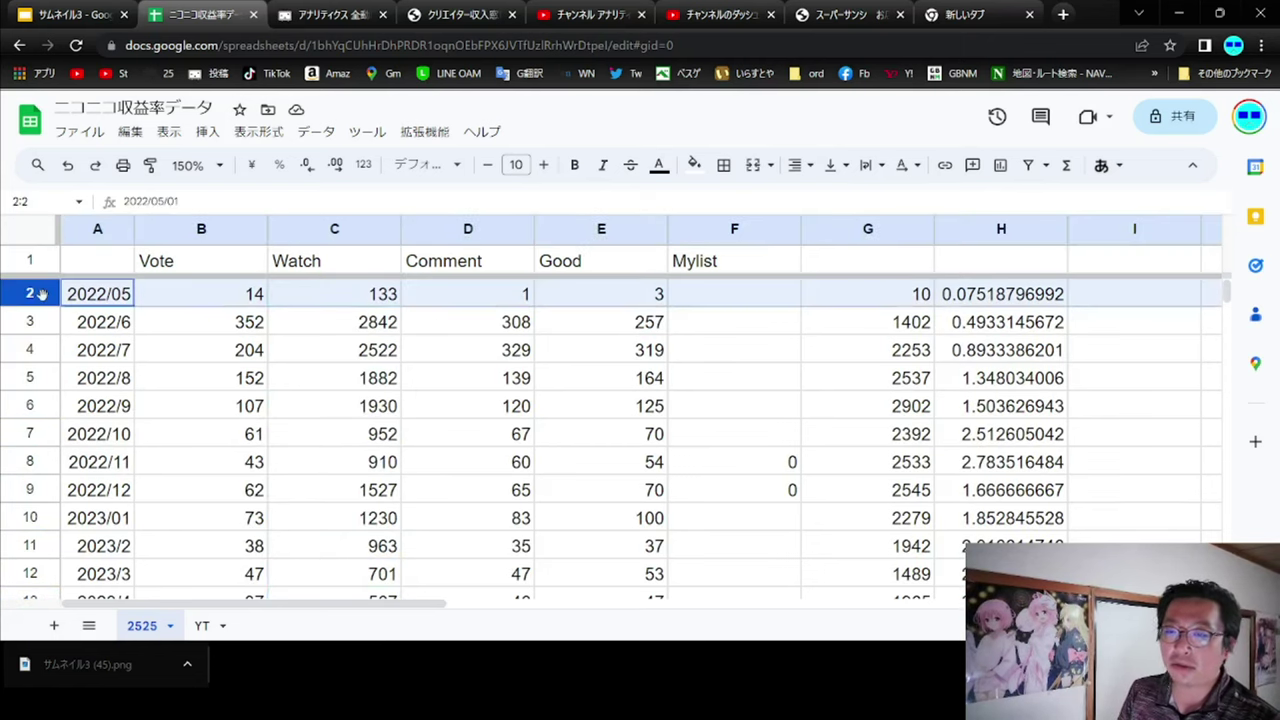
scroll(364, 349, down, 2)
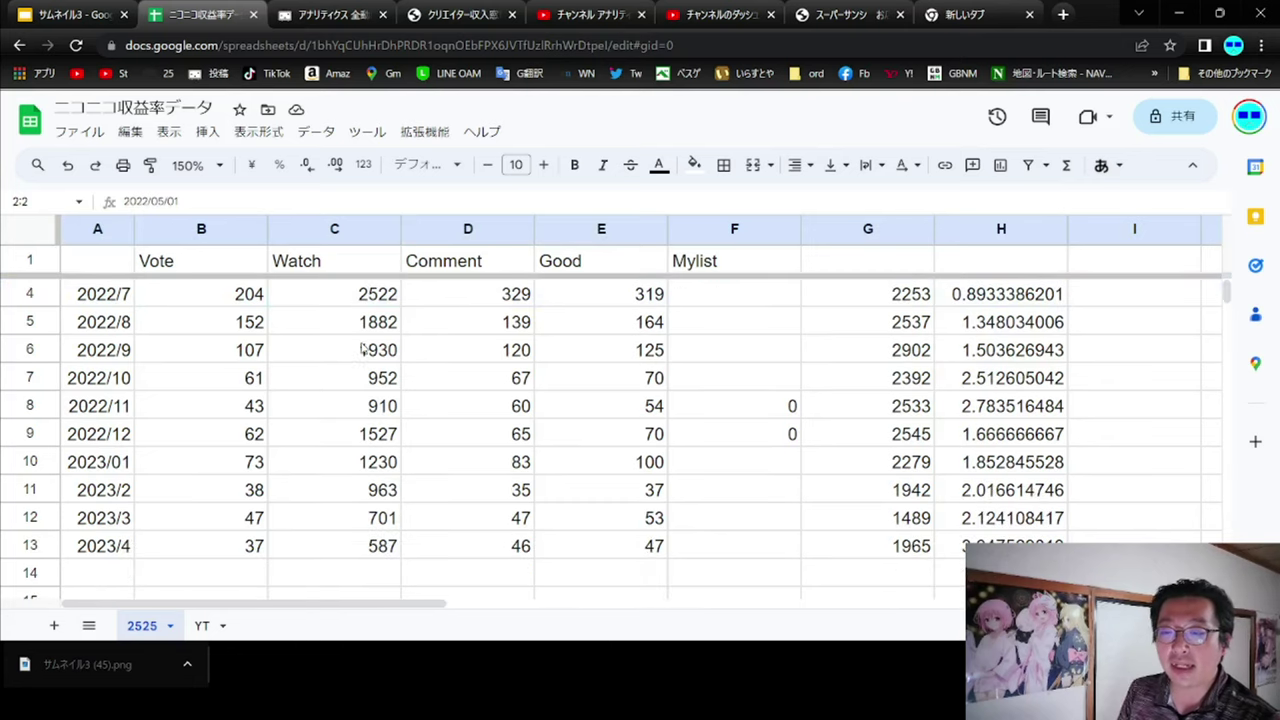
scroll(316, 366, up, 2)
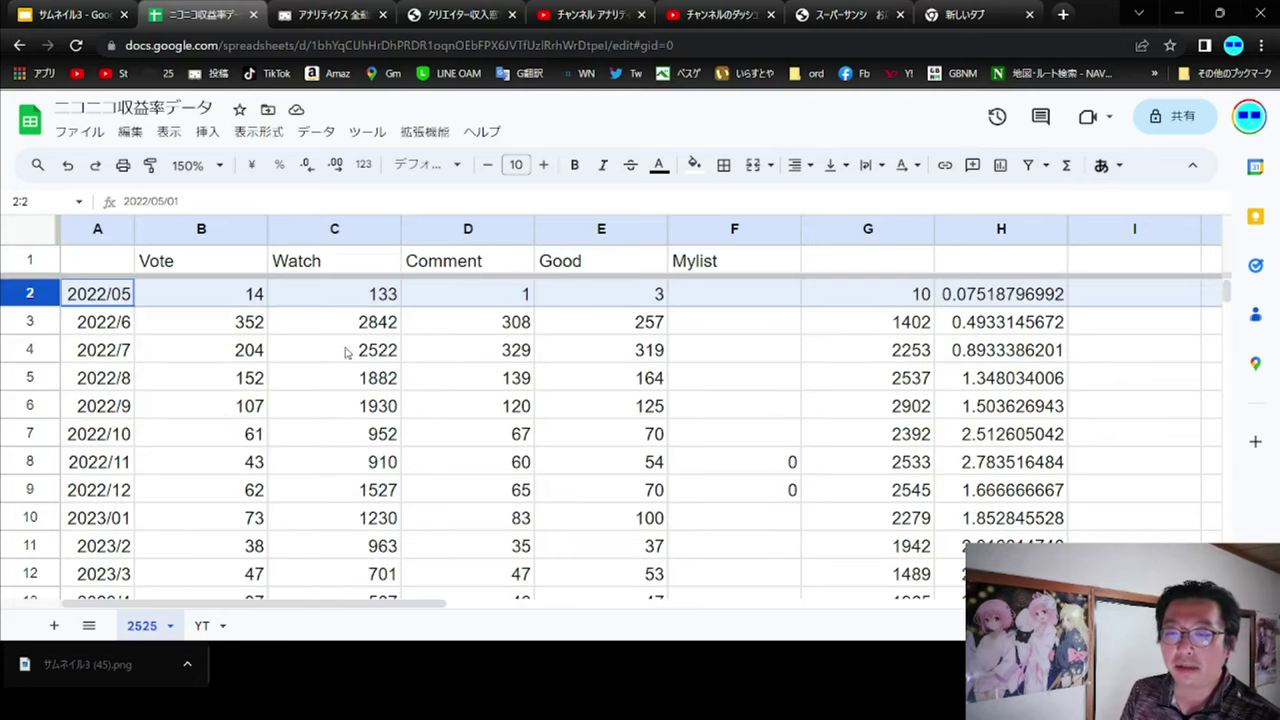
click(357, 352)
scroll(355, 362, down, 2)
scroll(354, 365, up, 2)
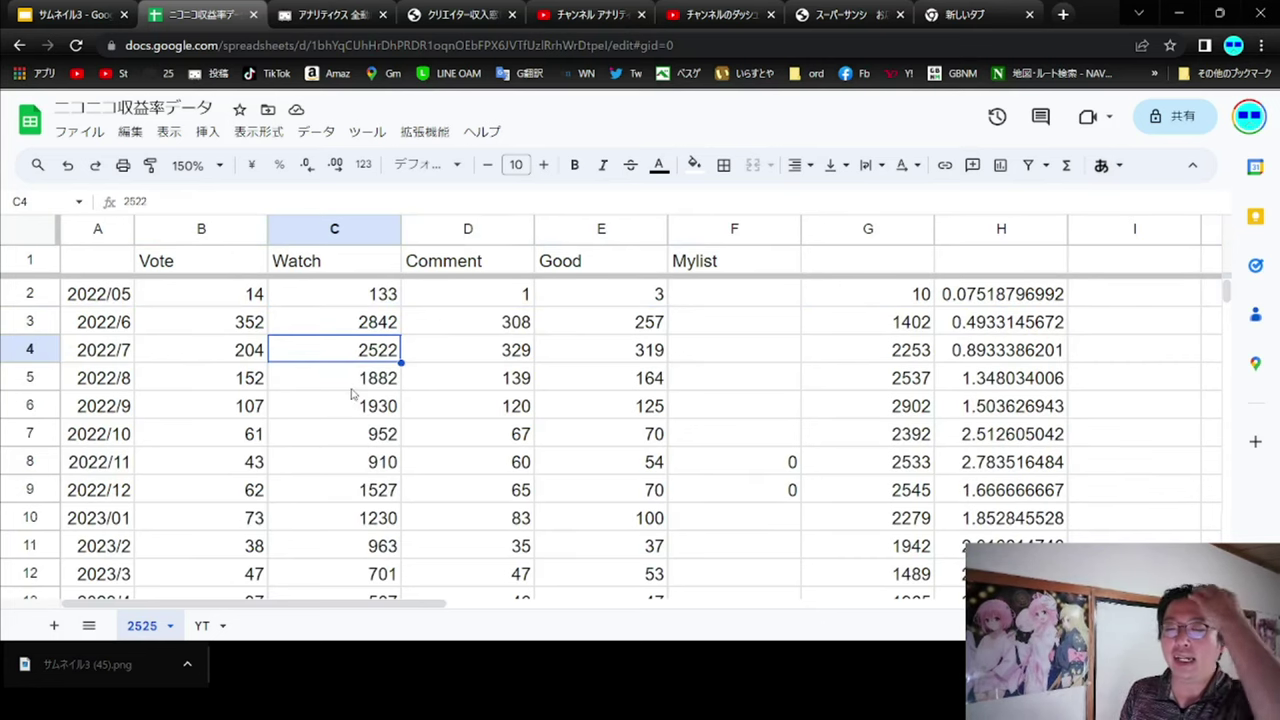
scroll(357, 398, down, 3)
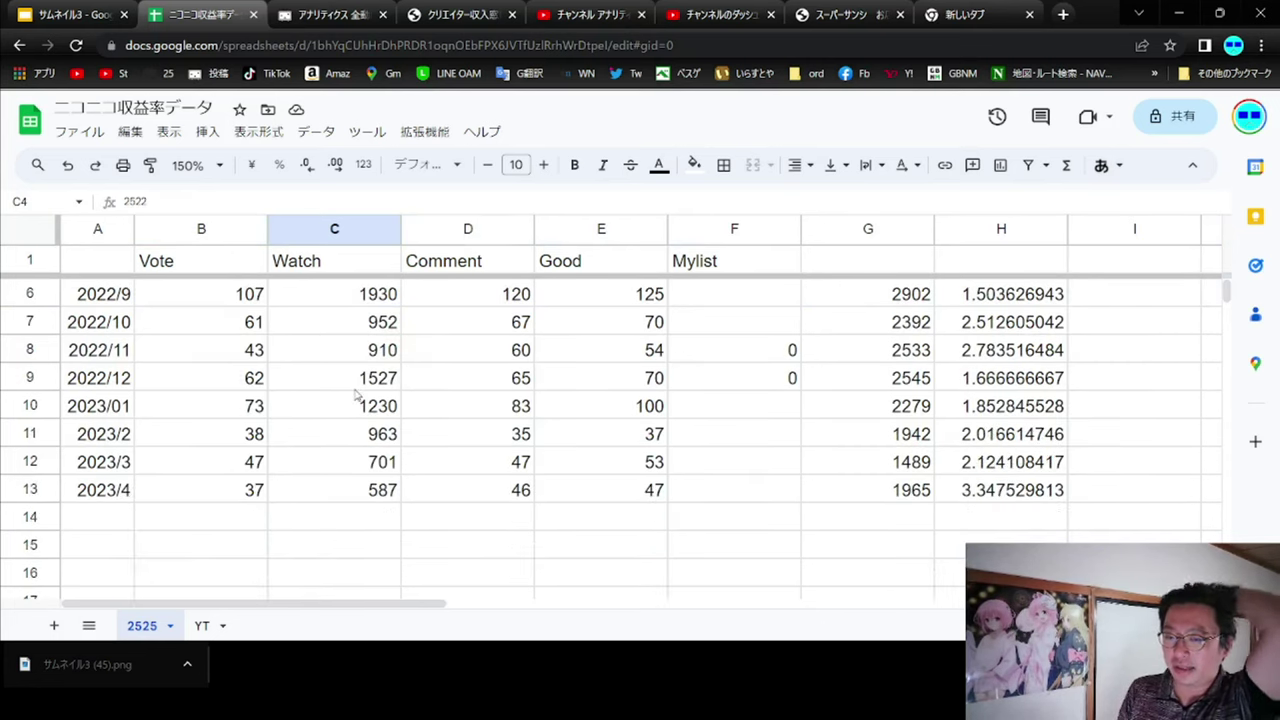
- Check the Comment and Good figures for 2023/4 against the preceding months
click(512, 445)
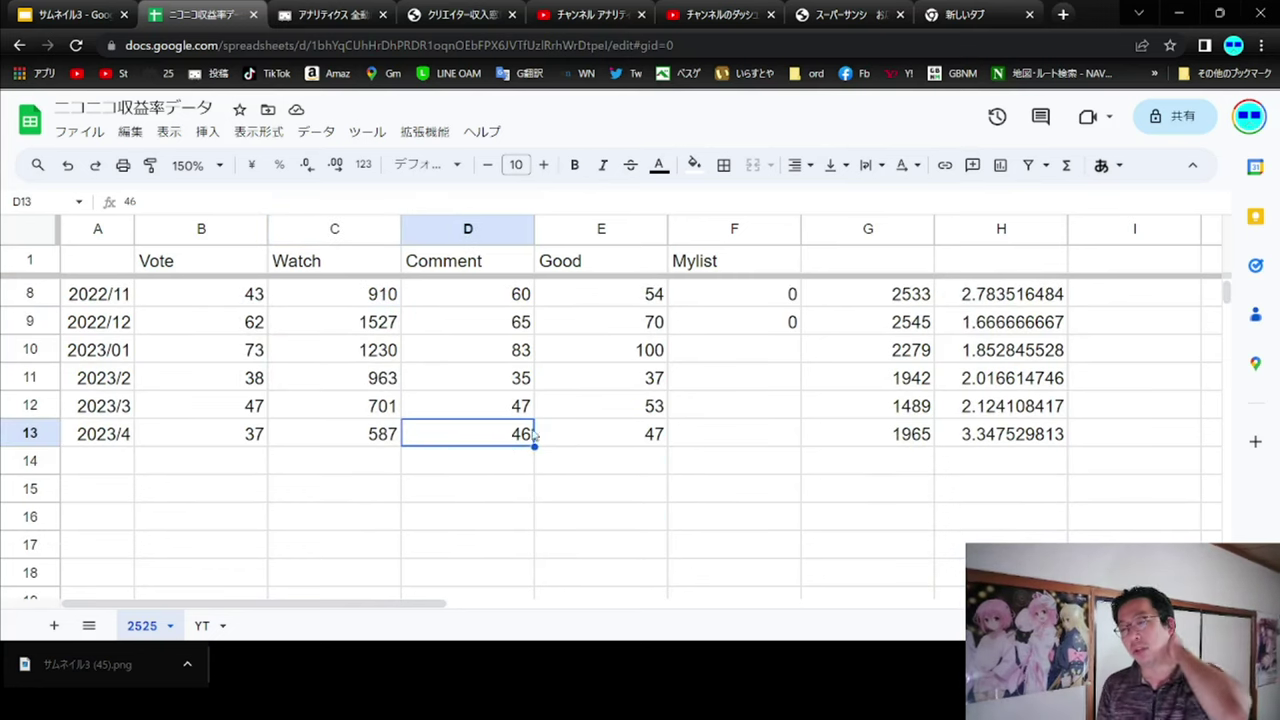
click(642, 442)
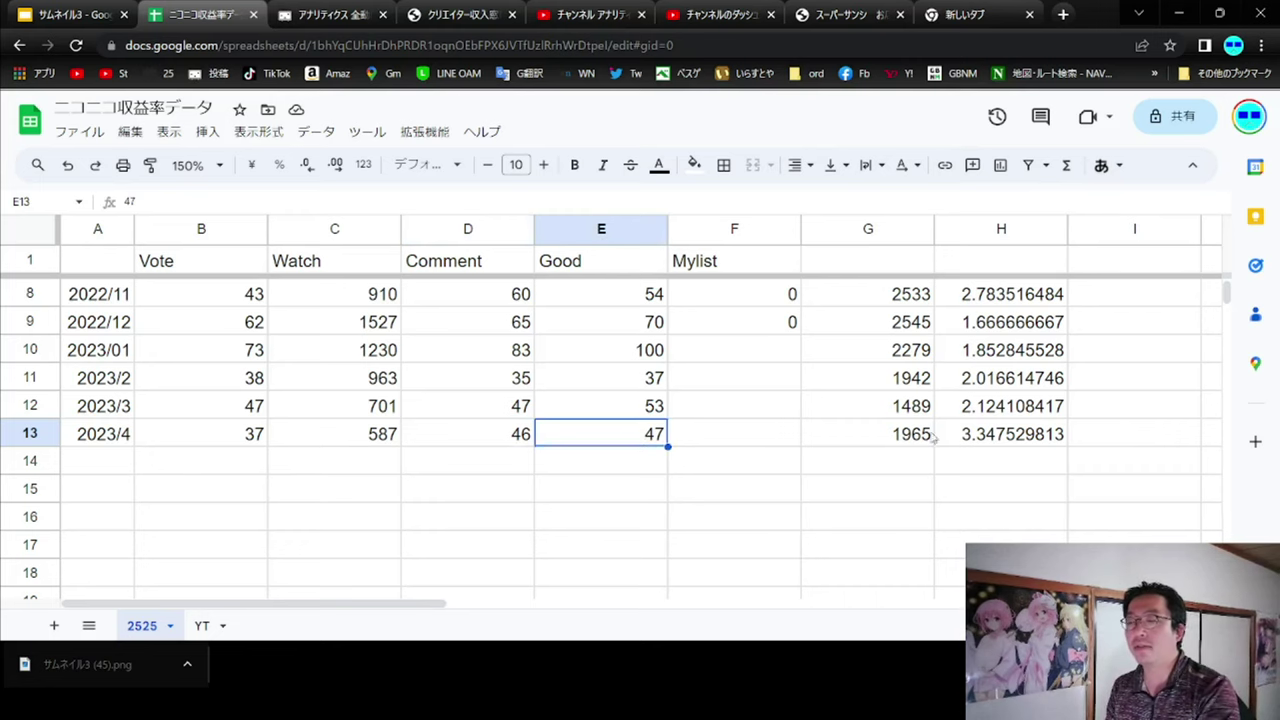
scroll(755, 362, up, 2)
scroll(874, 423, down, 2)
scroll(910, 478, up, 1)
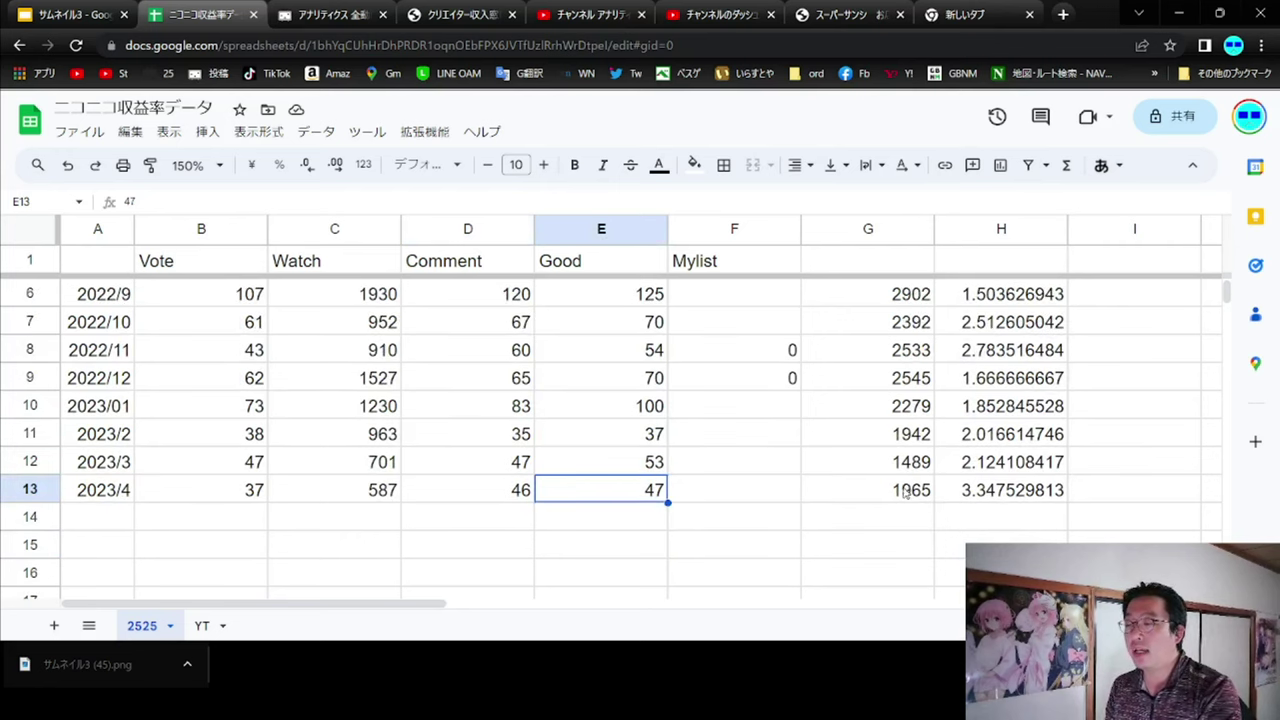
- Compare the column G figures for 2023/2, 2023/3 and 2023/4
click(905, 490)
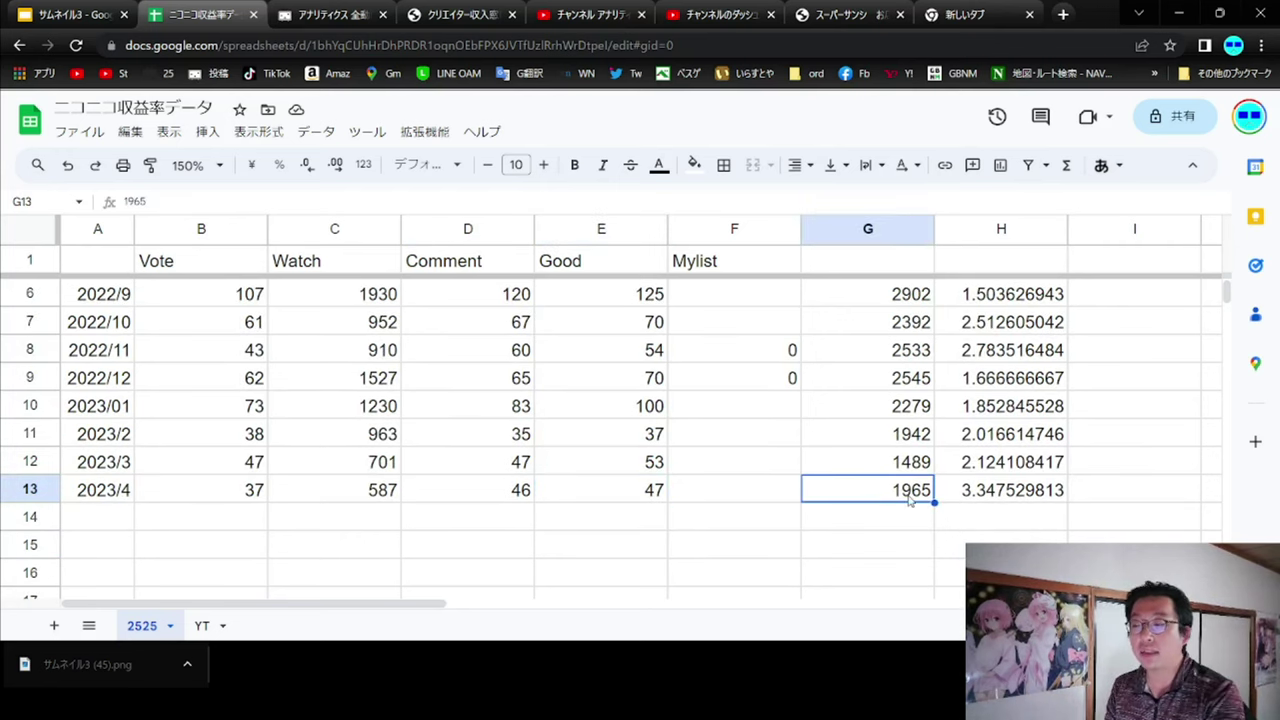
click(902, 440)
click(912, 470)
click(917, 492)
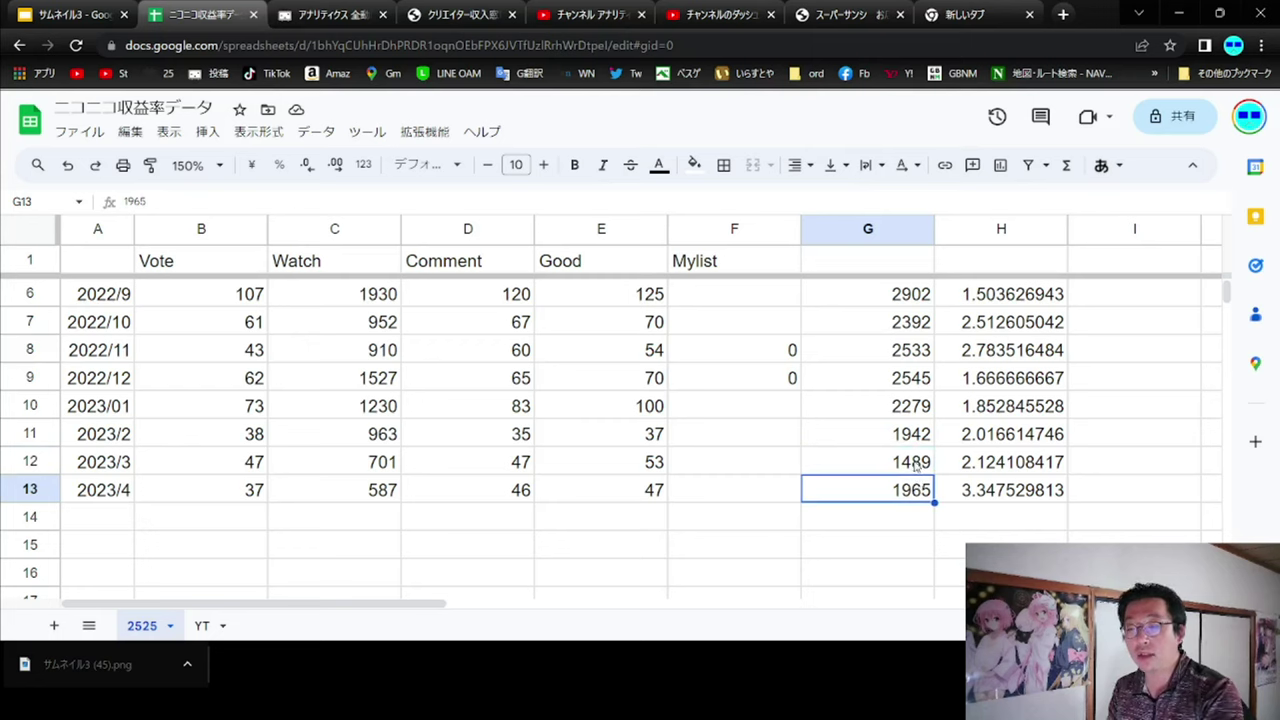
click(915, 466)
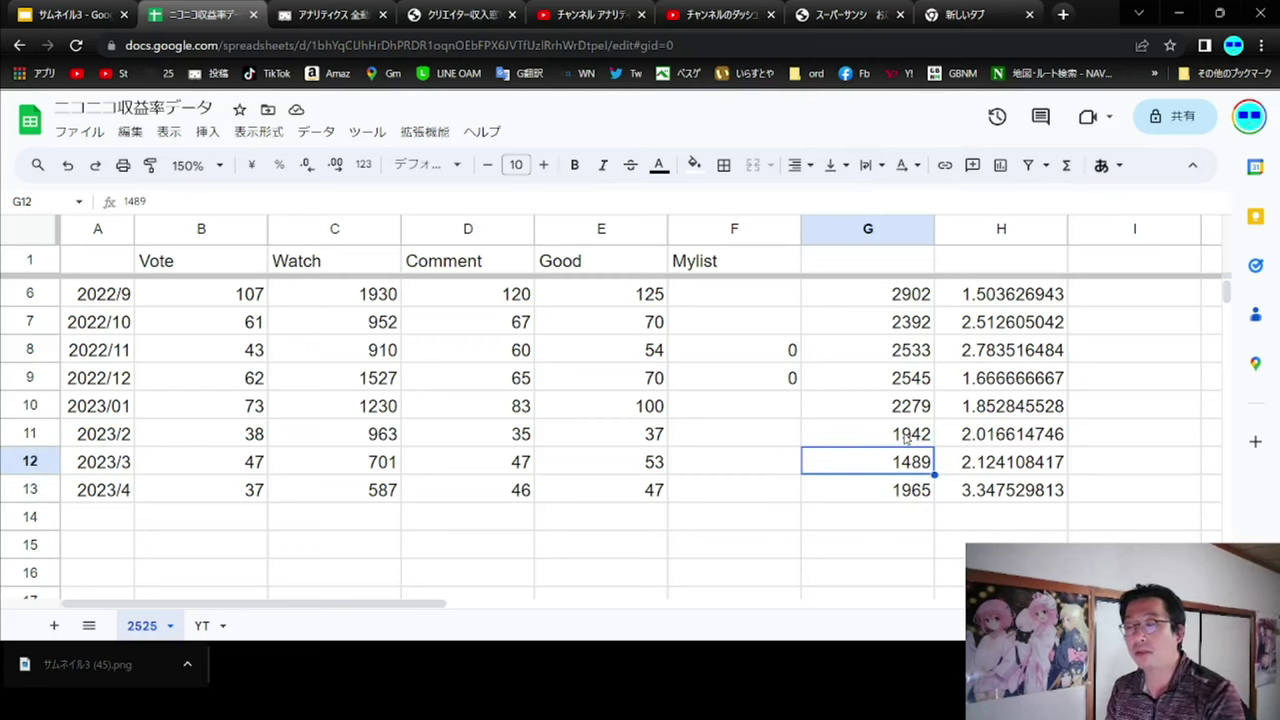
click(905, 438)
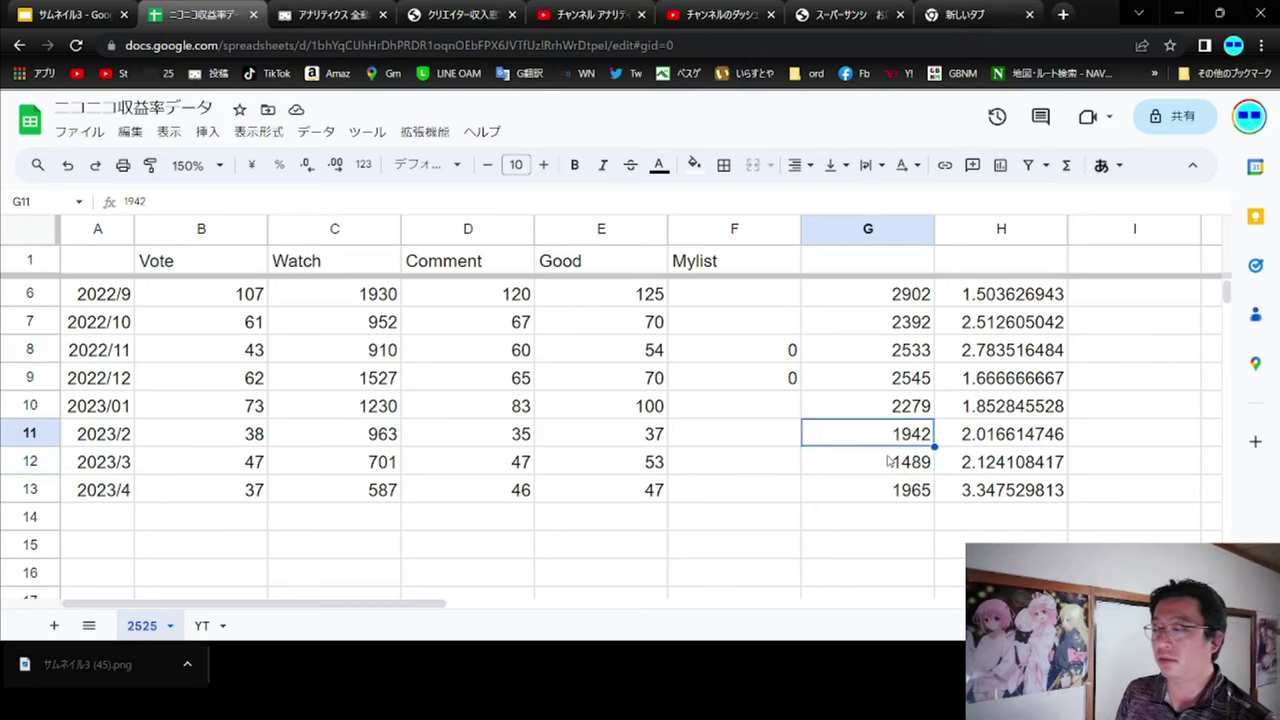
- Inspect the column H ratio for 2023/4 and compare it with all earlier months
click(985, 497)
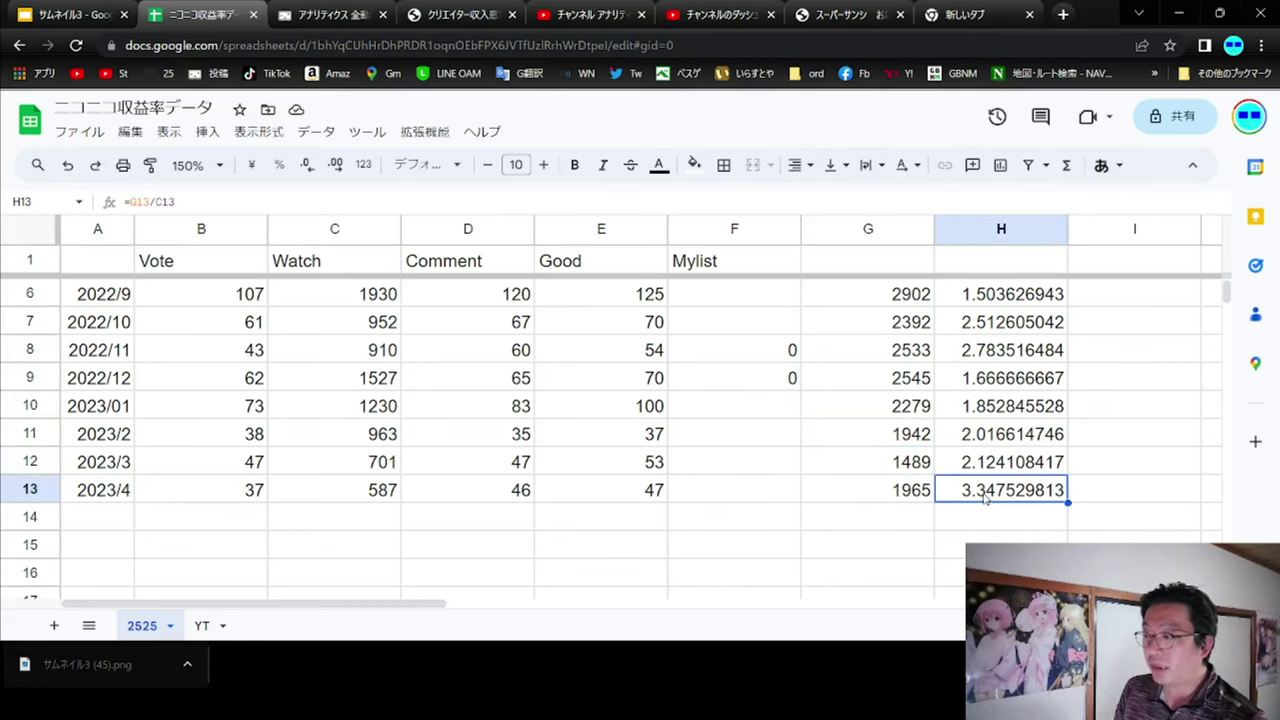
scroll(985, 497, up, 4)
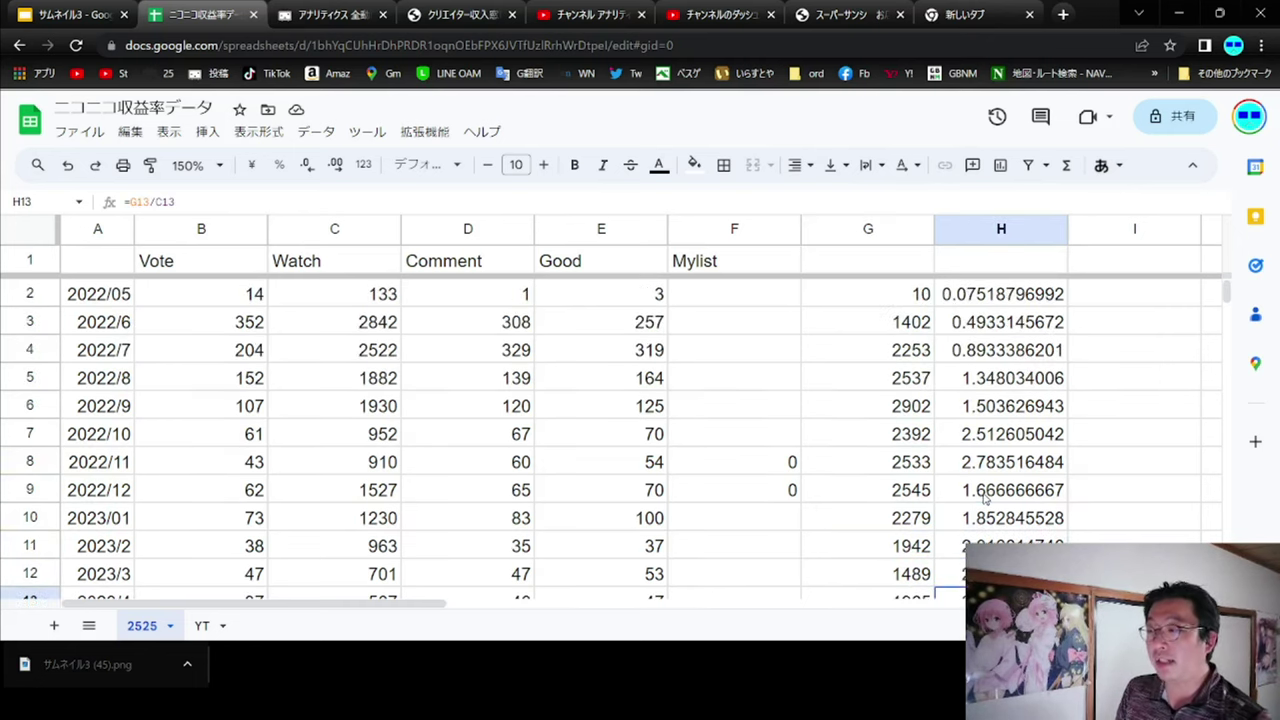
scroll(985, 497, down, 4)
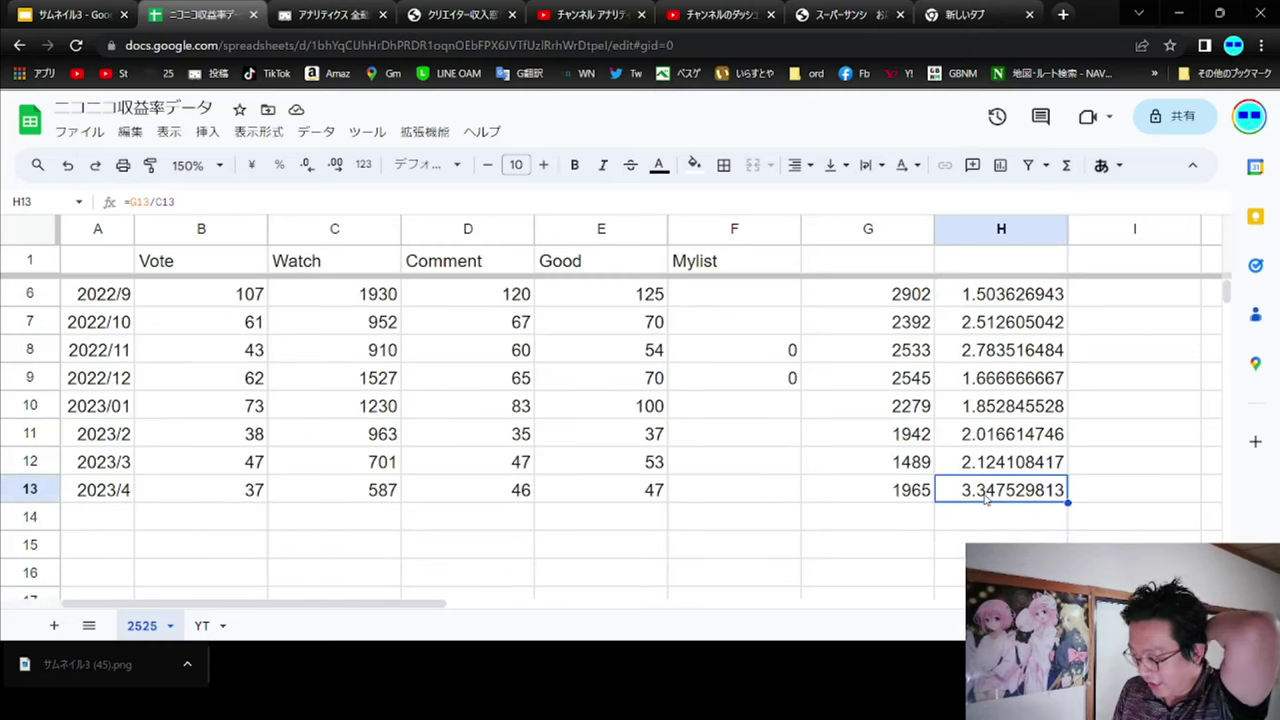
- Review the Watch column from 2022/6 through 2023/4
scroll(993, 460, up, 2)
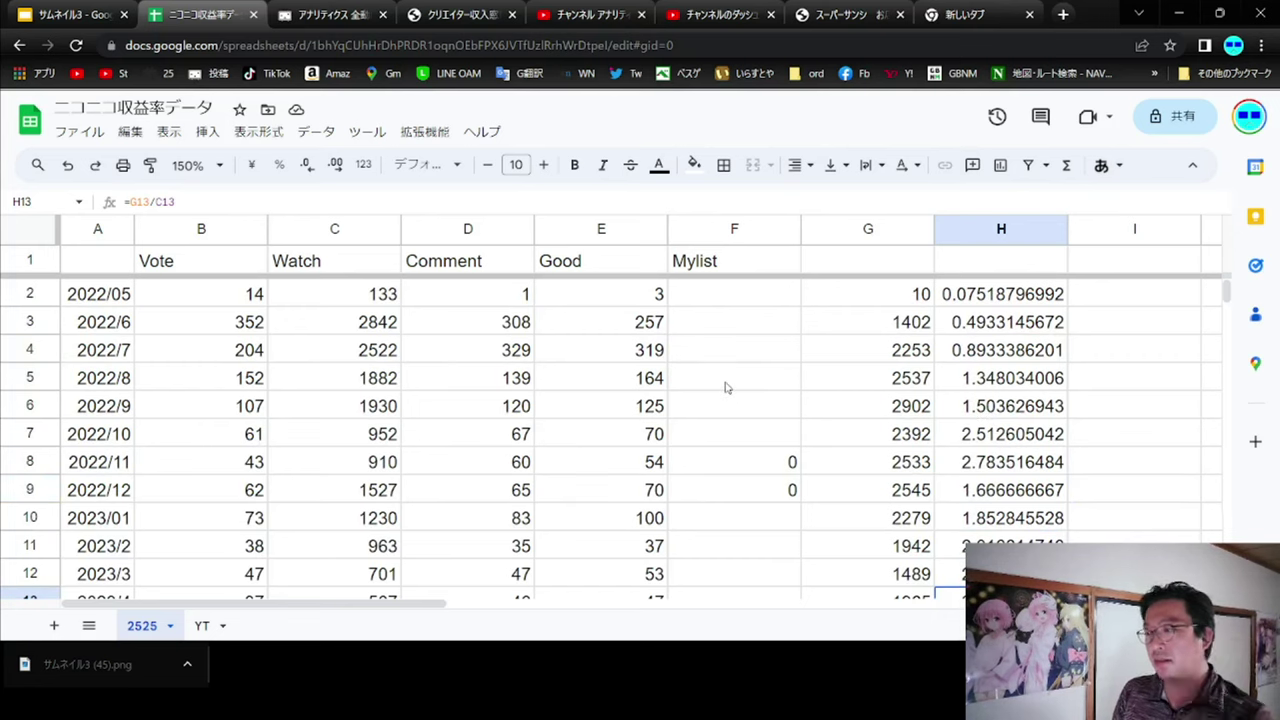
click(367, 328)
scroll(367, 368, down, 2)
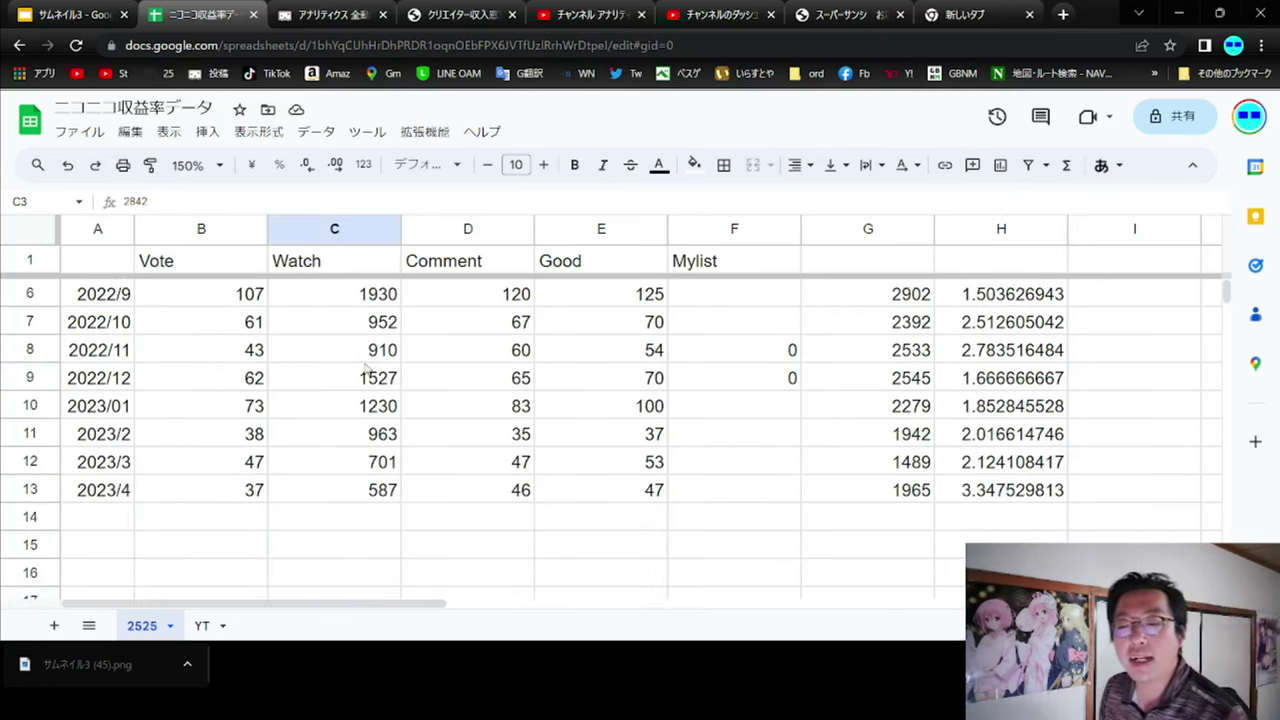
scroll(367, 370, down, 1)
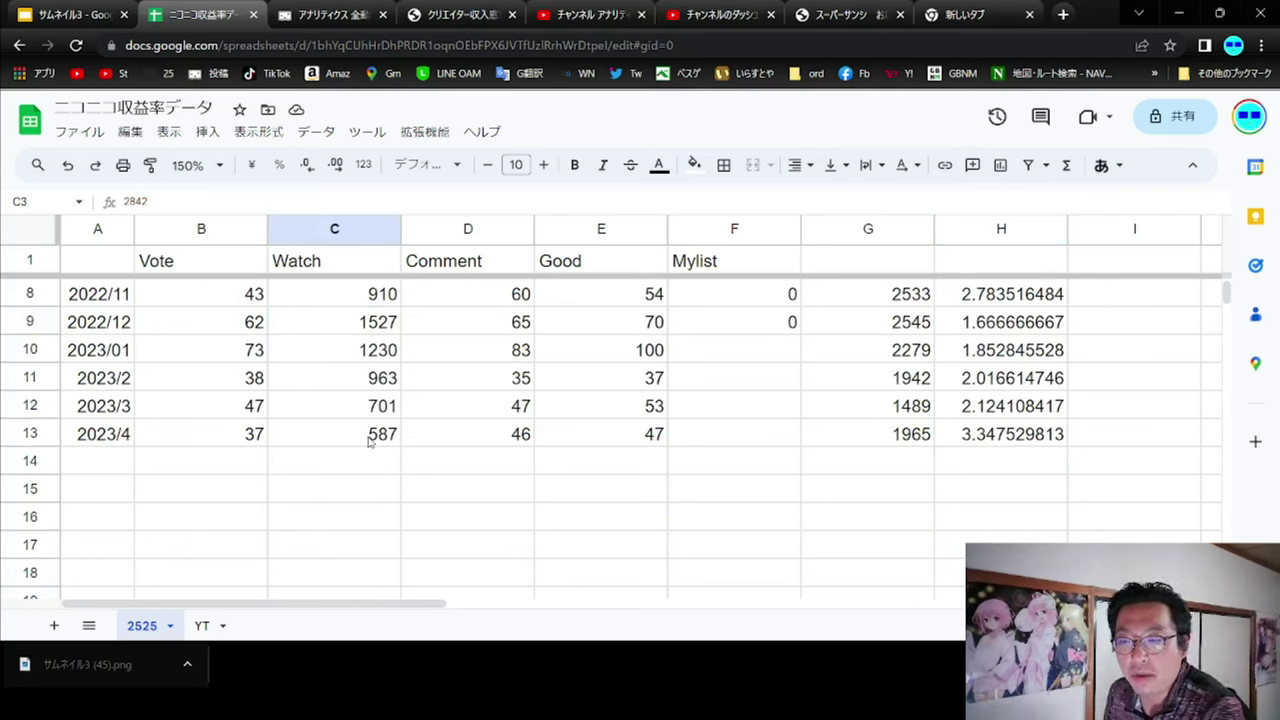
- Review the Comment figures from 2022/12 through 2023/4
click(524, 354)
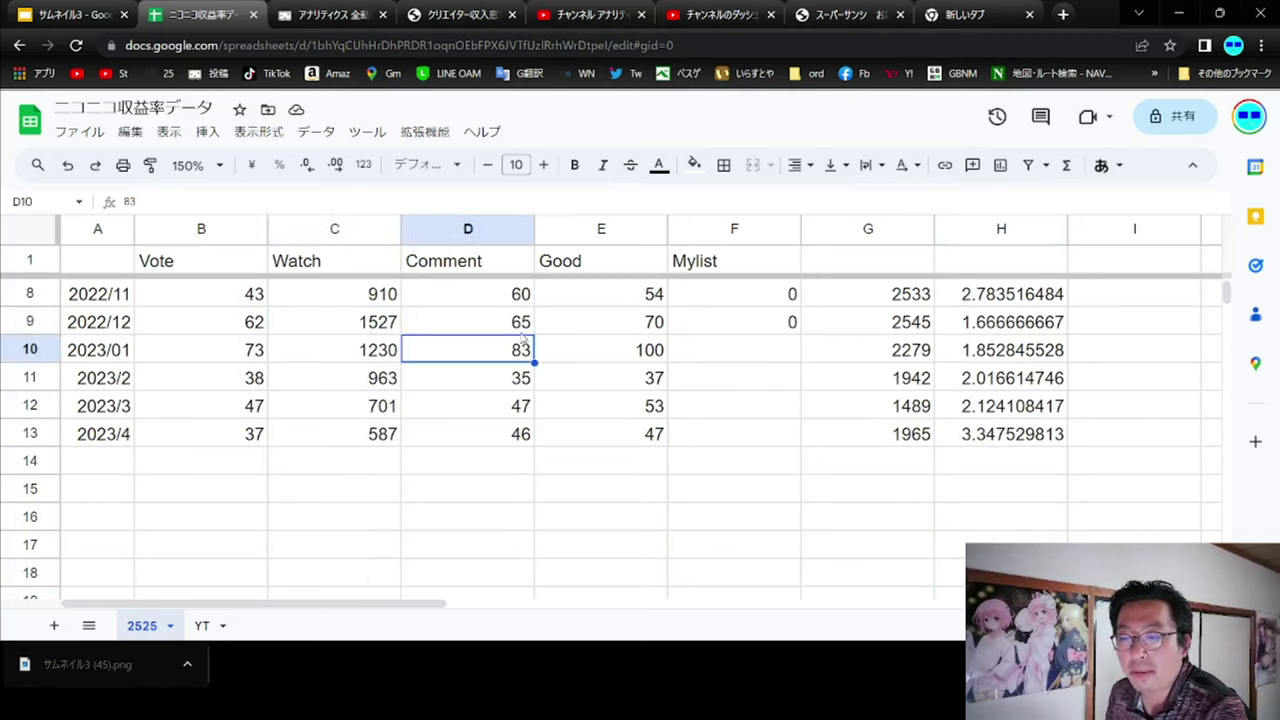
click(524, 323)
drag(524, 323, 520, 438)
click(516, 440)
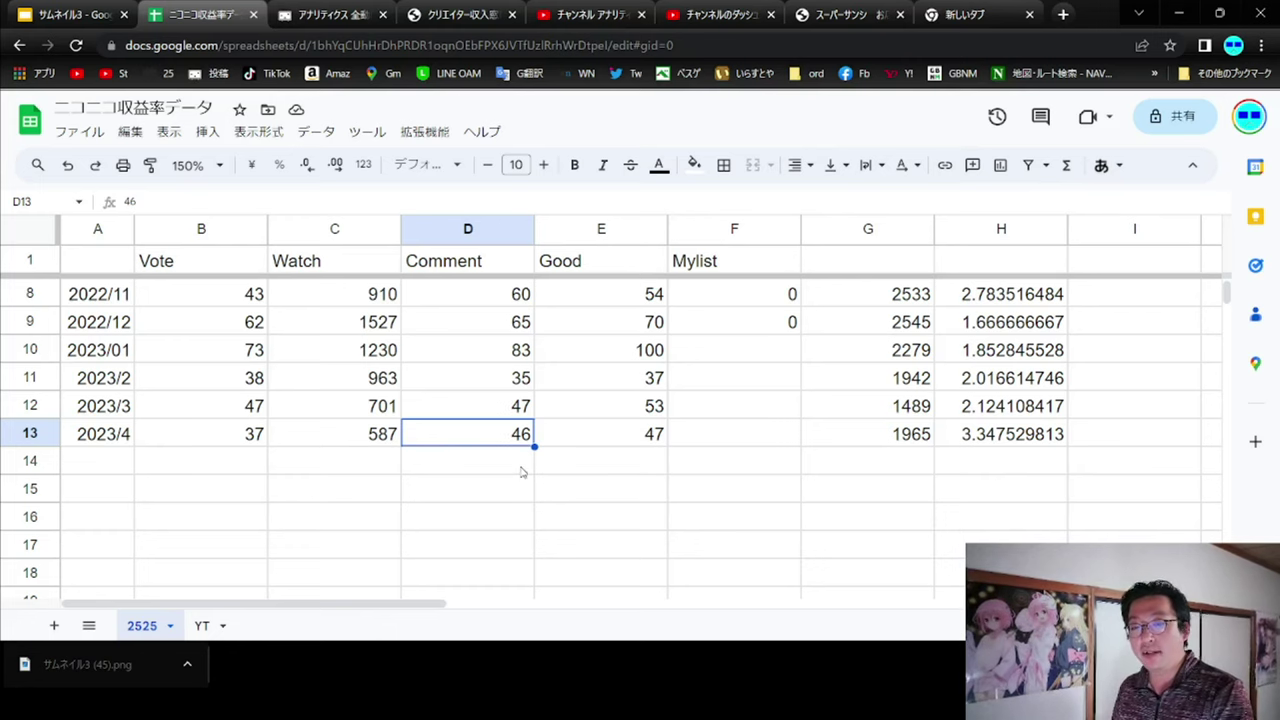
click(518, 463)
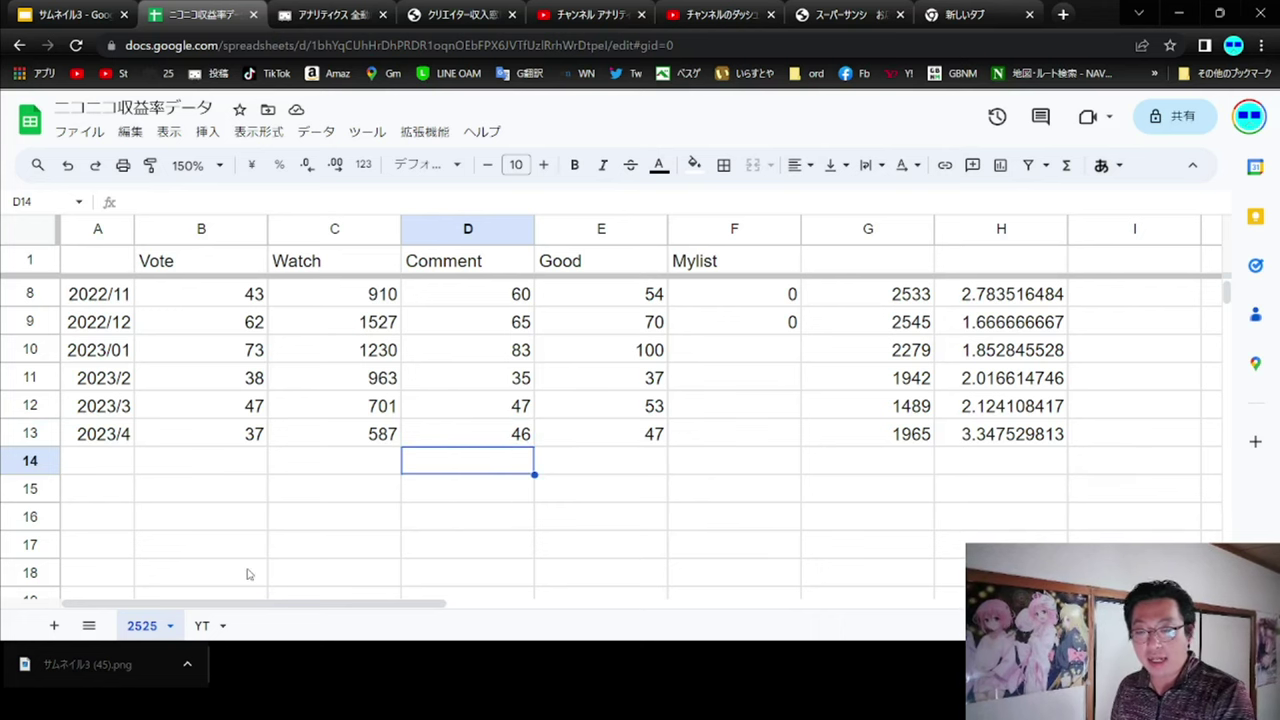
scroll(320, 457, up, 2)
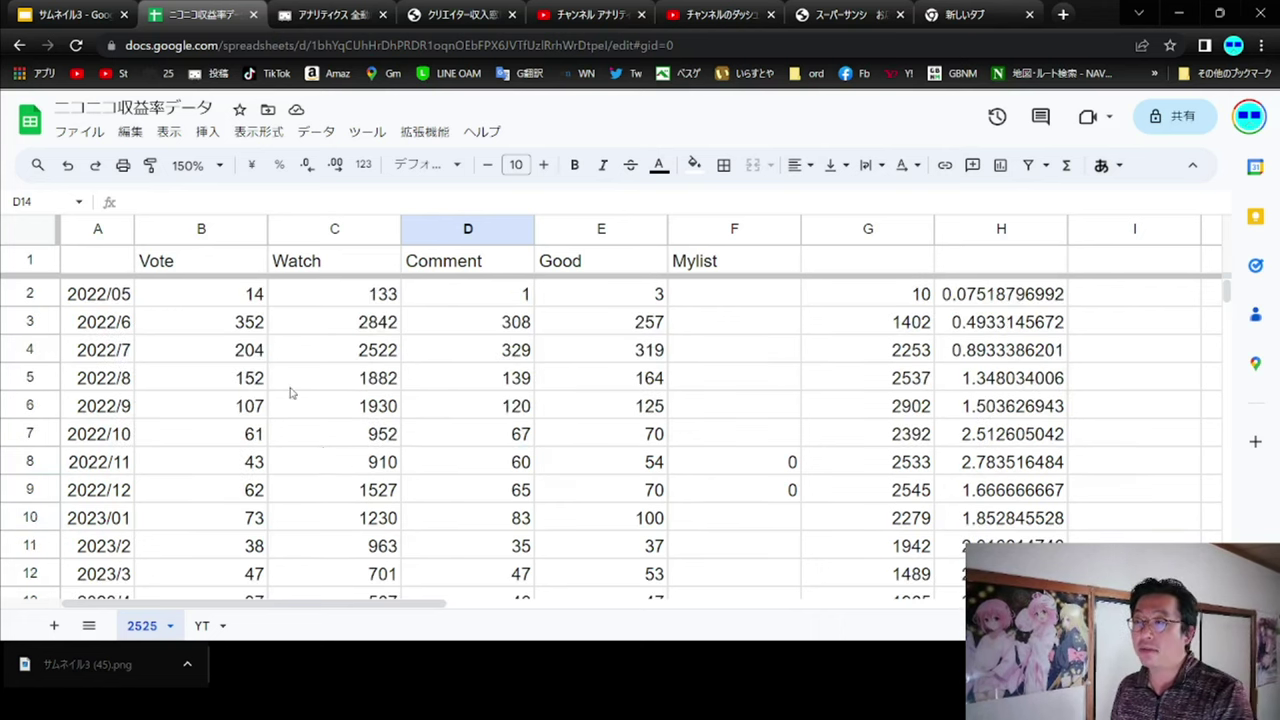
- Switch to the Niconico analytics report for all videos and examine its trend graph, viewer demographics, devices and access sources
click(334, 14)
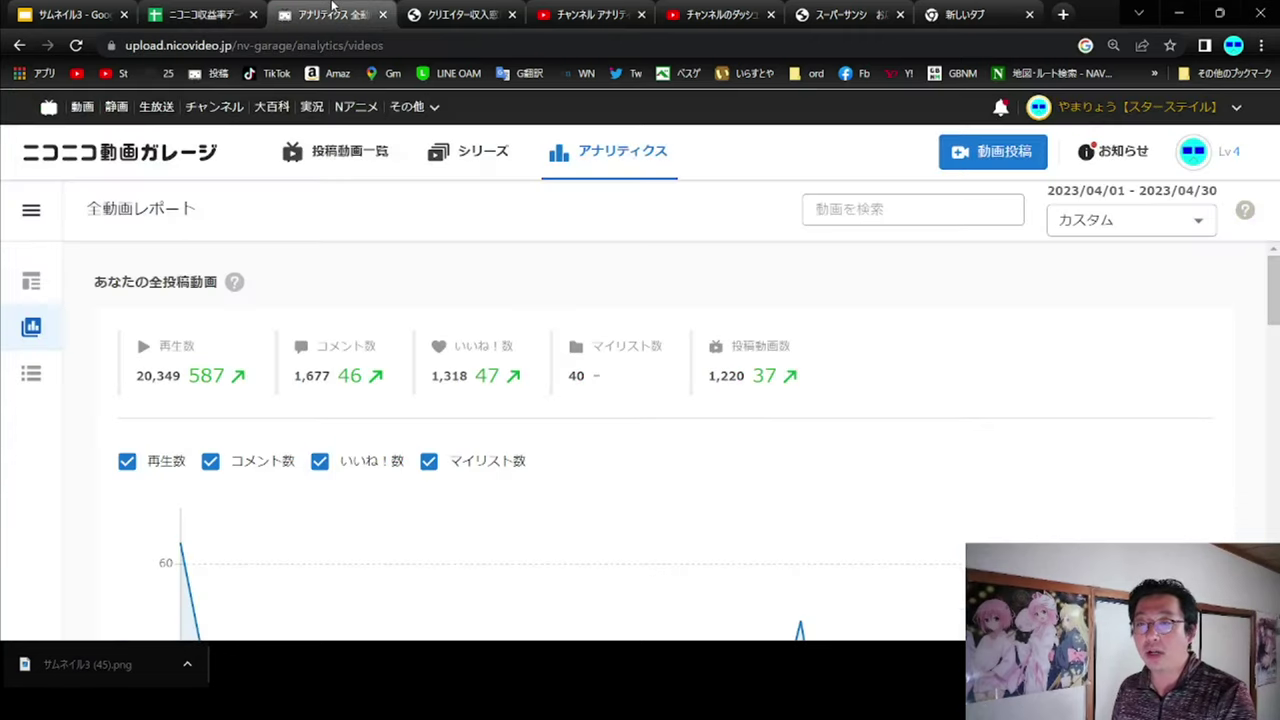
scroll(270, 452, down, 5)
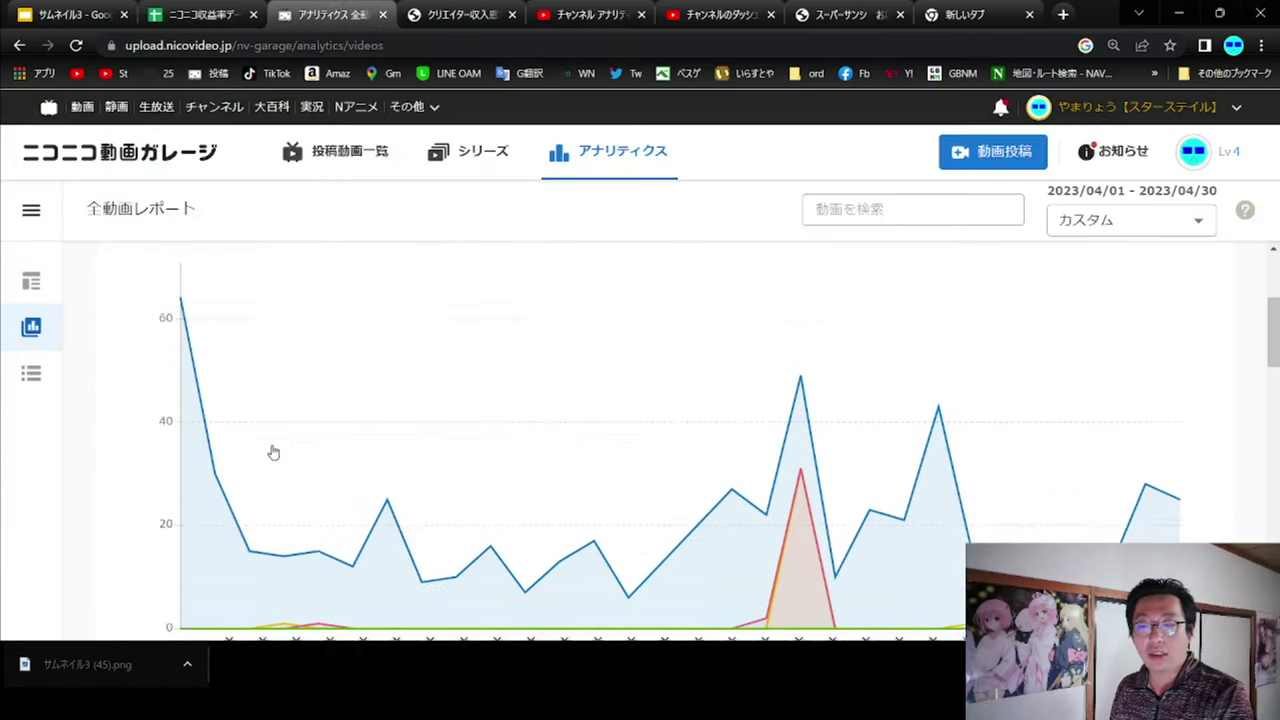
scroll(271, 452, down, 6)
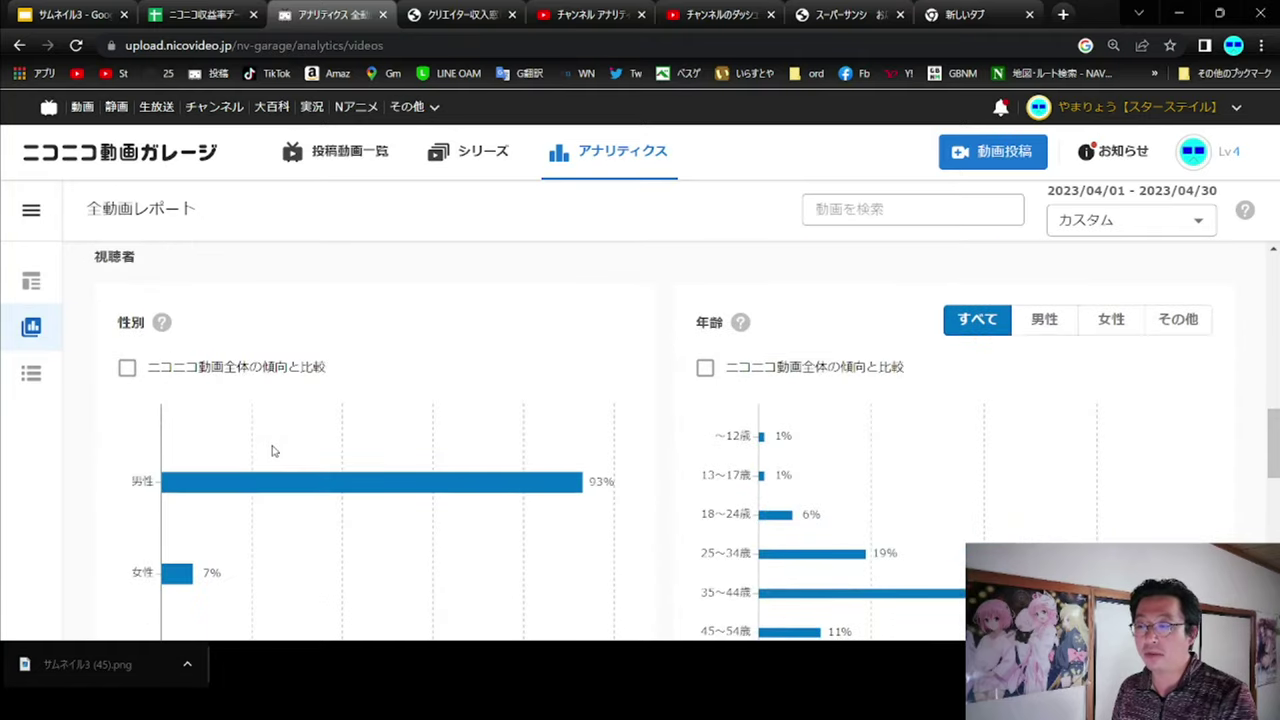
scroll(271, 452, down, 2)
scroll(271, 452, down, 6)
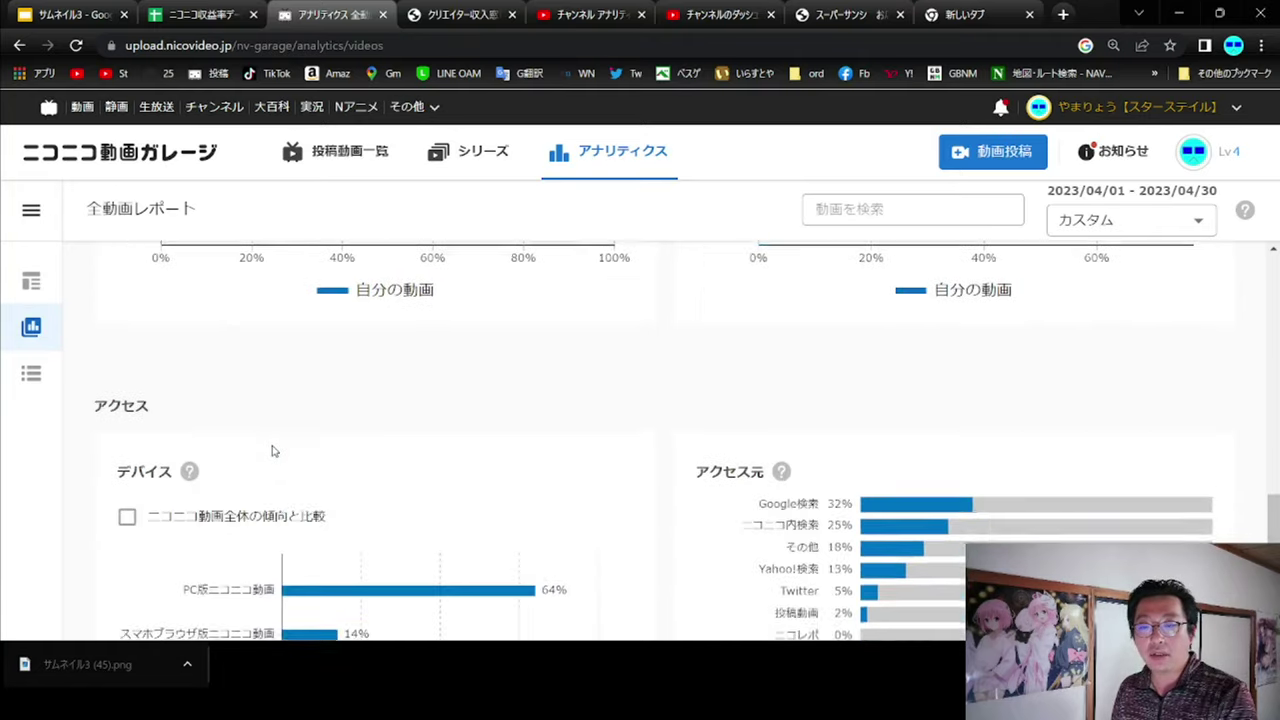
scroll(271, 452, down, 1)
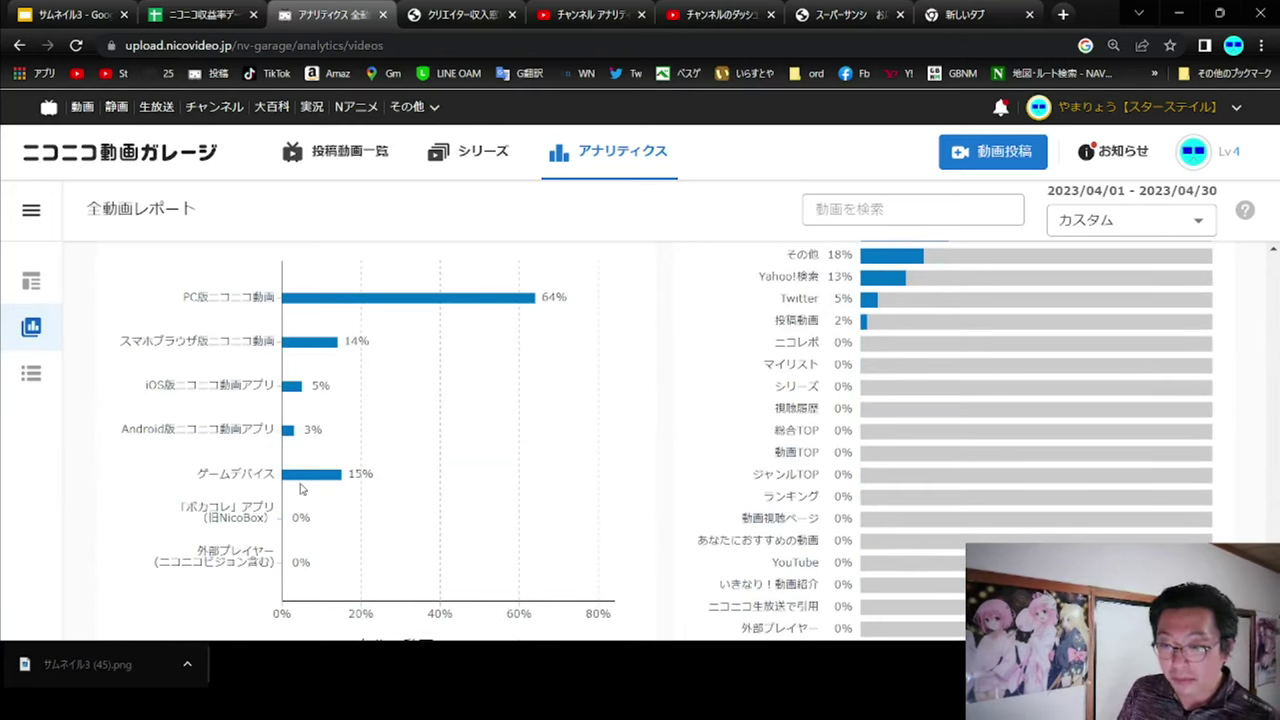
scroll(425, 399, up, 2)
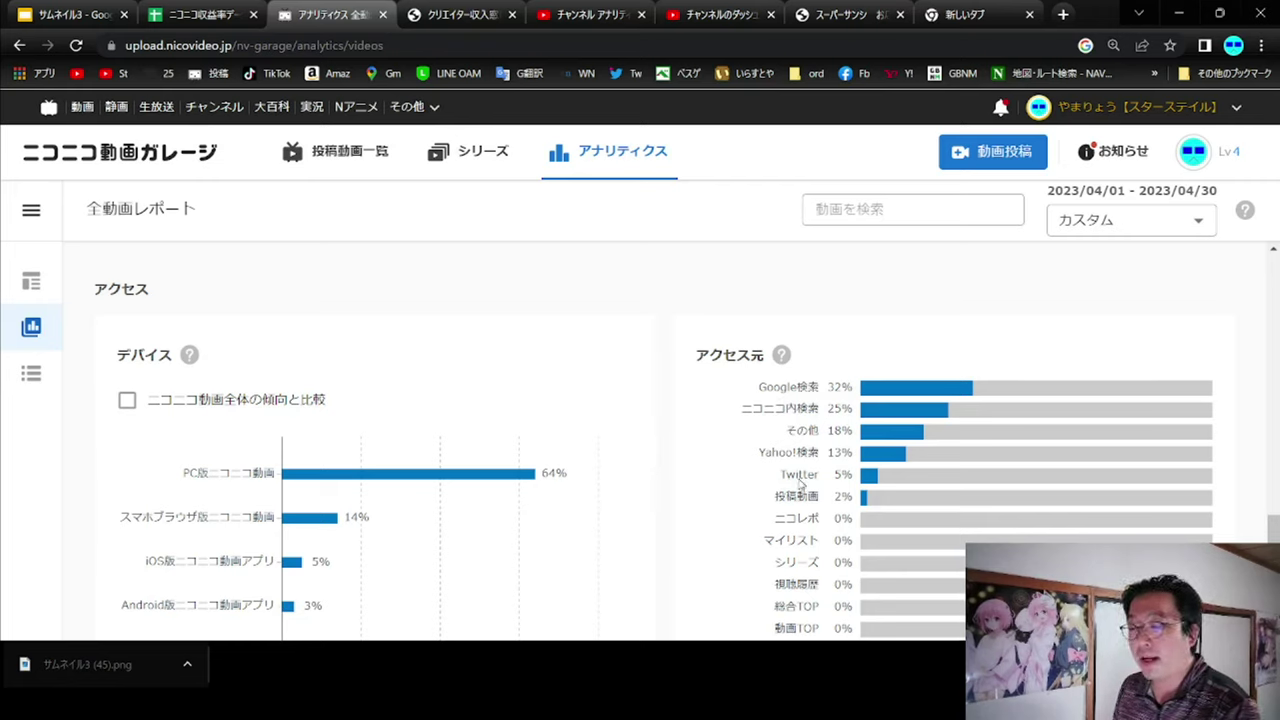
- Highlight the Twitter entry and its percentage in the access sources (アクセス元) list
drag(770, 482, 850, 488)
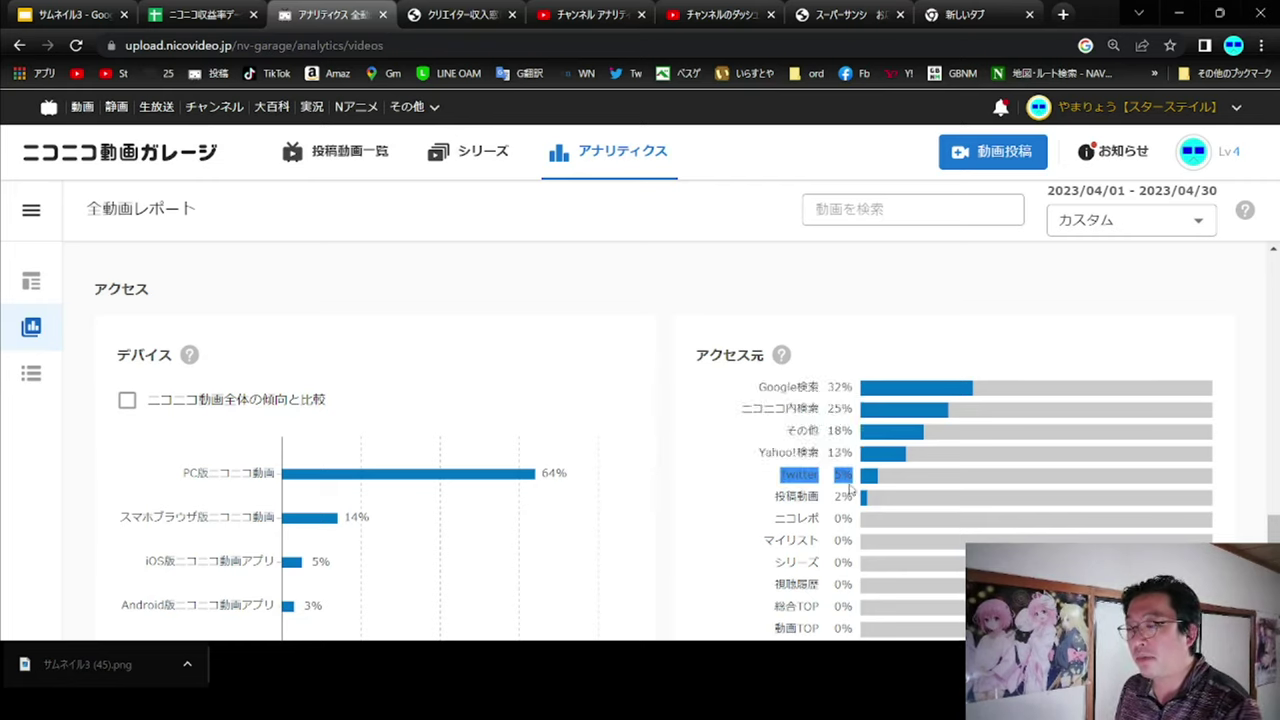
click(848, 482)
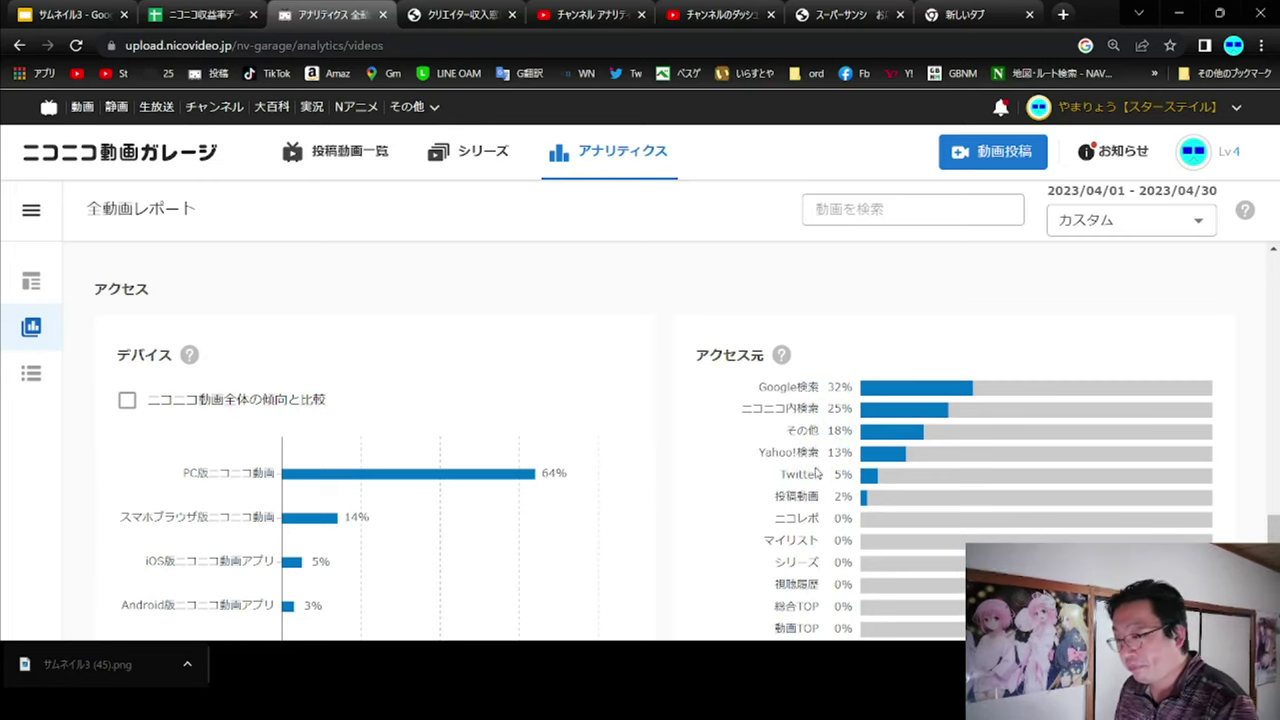
drag(778, 478, 855, 483)
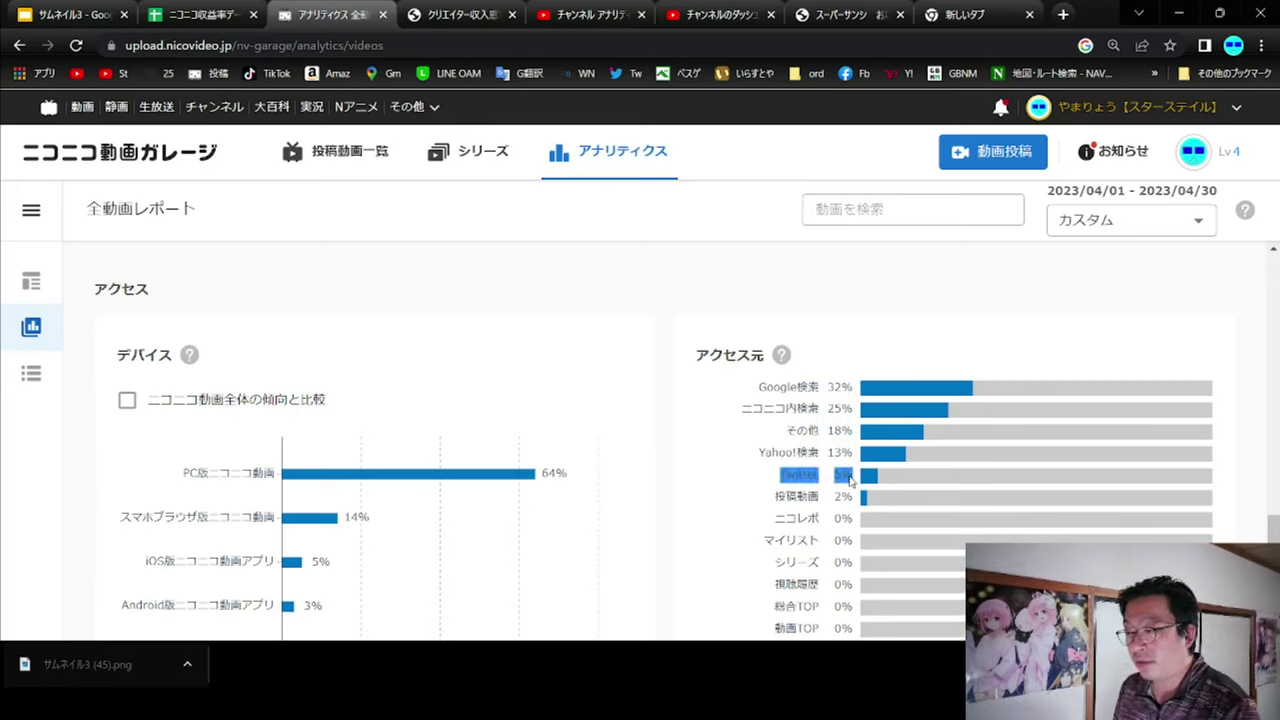
click(850, 481)
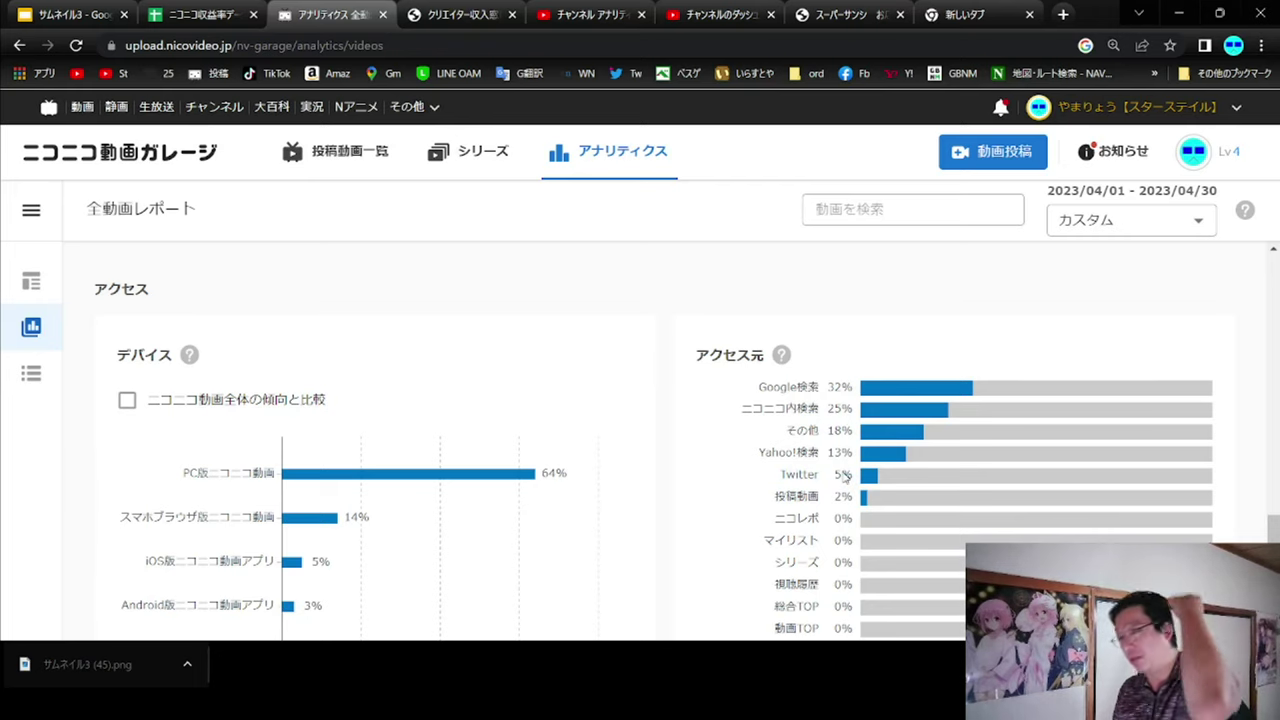
drag(778, 476, 855, 481)
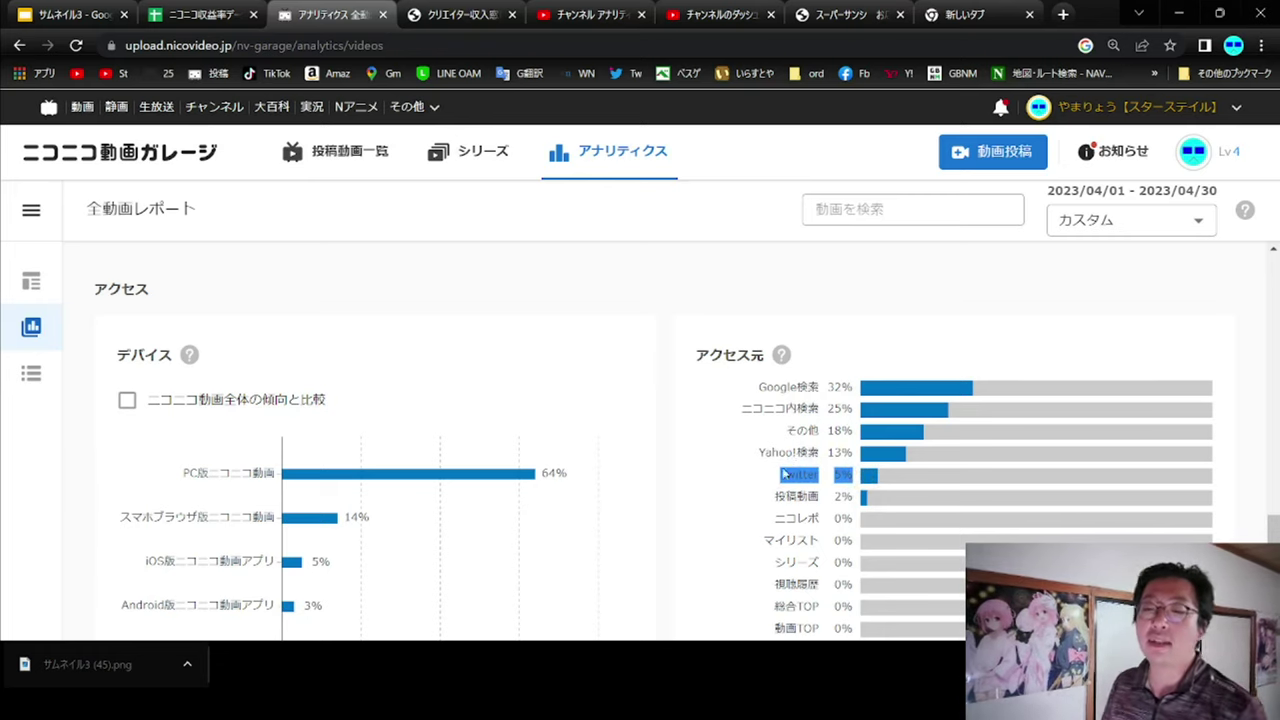
- Review the totals for all posted videos and the daily trend graph in the April 2023 all-videos report
scroll(600, 432, up, 1)
scroll(600, 432, up, 10)
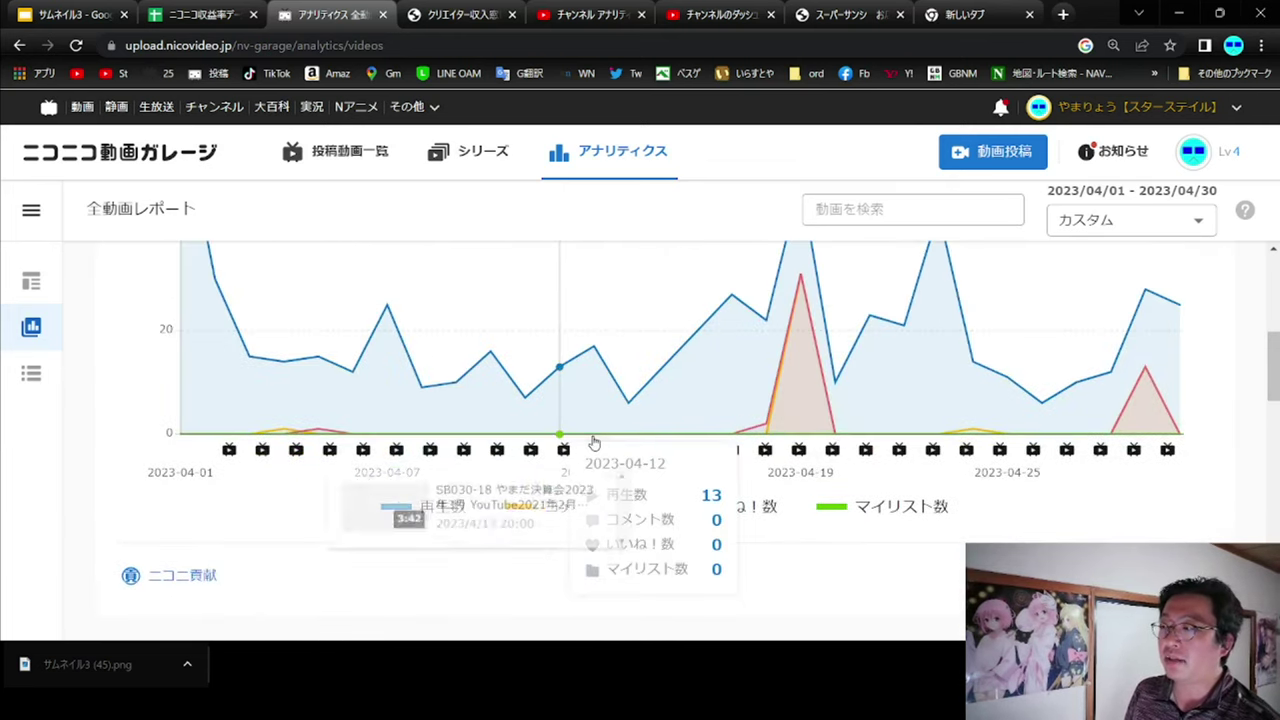
scroll(596, 440, up, 5)
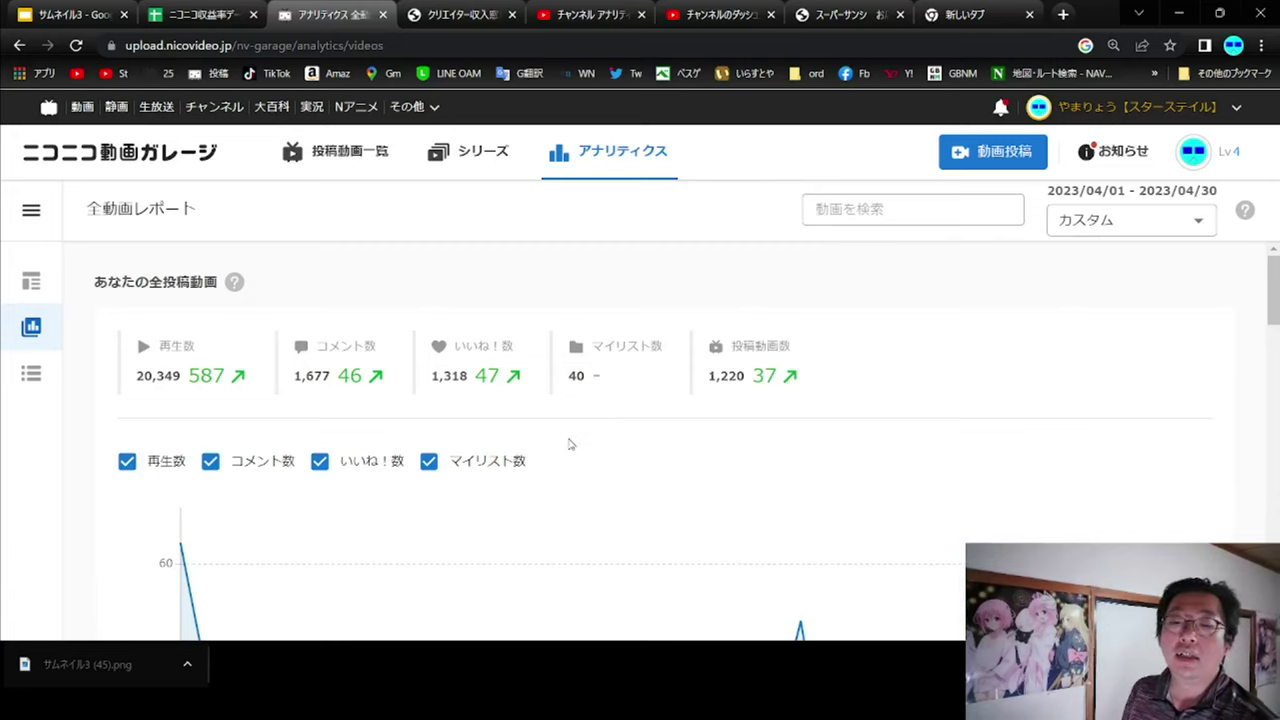
scroll(569, 444, down, 4)
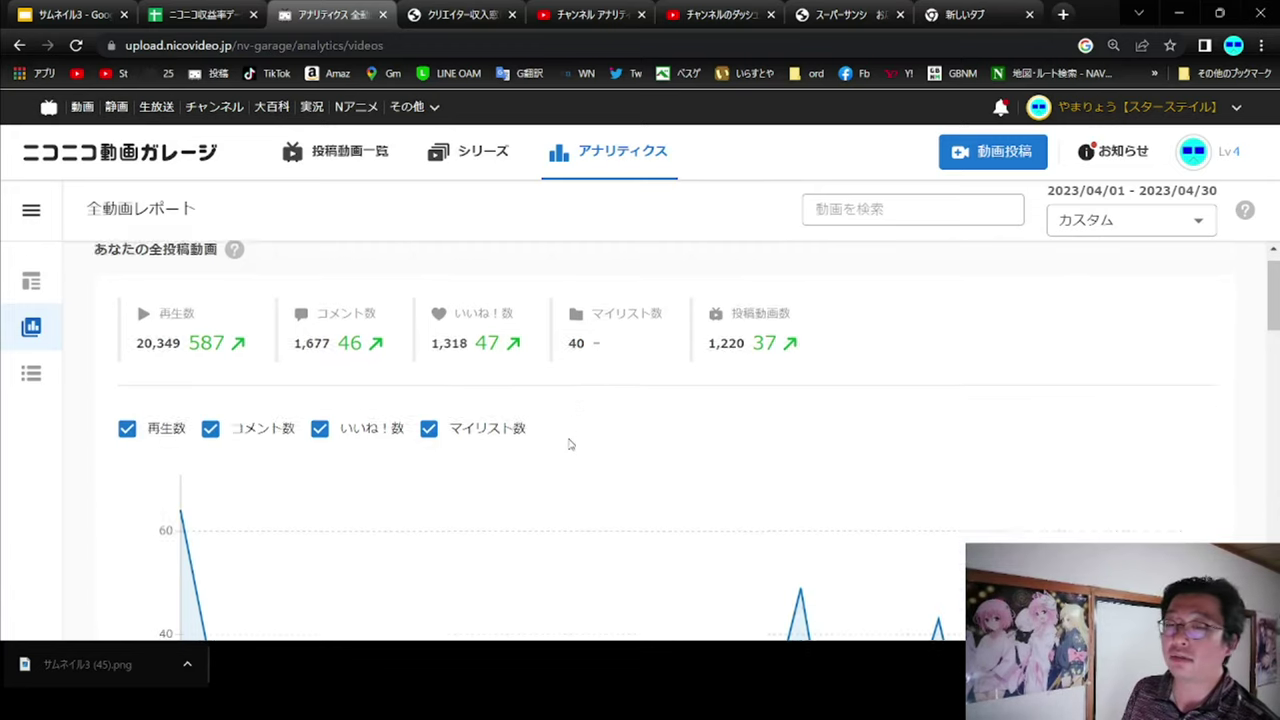
scroll(569, 443, down, 10)
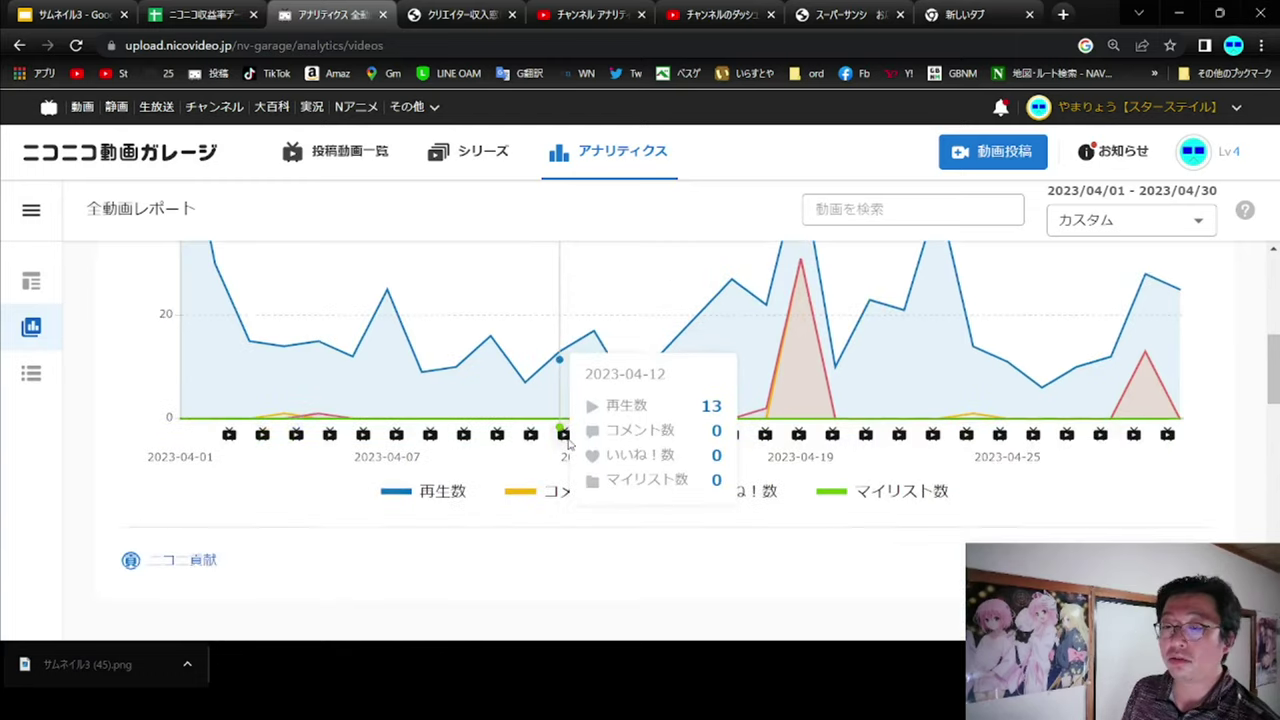
- Open the per-video report (動画別レポート) and skim the first page of videos sorted by recent view gains
click(40, 327)
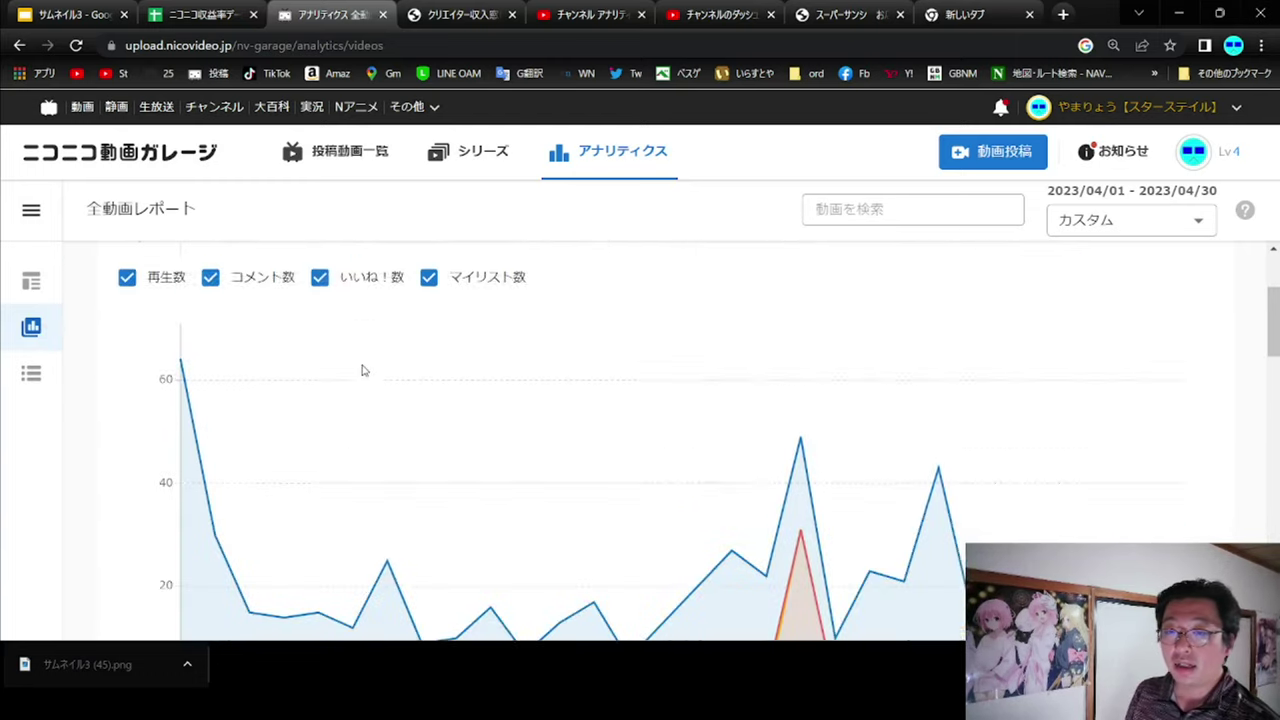
click(32, 374)
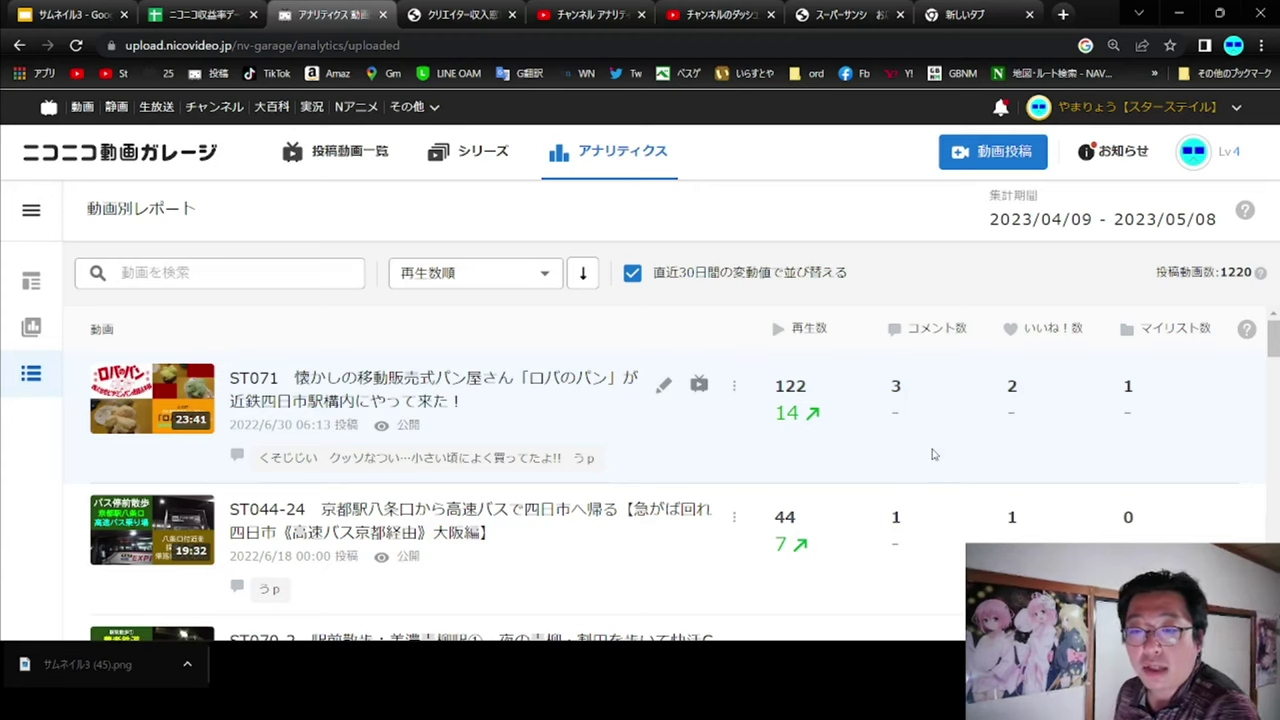
scroll(934, 456, down, 2)
scroll(932, 454, down, 10)
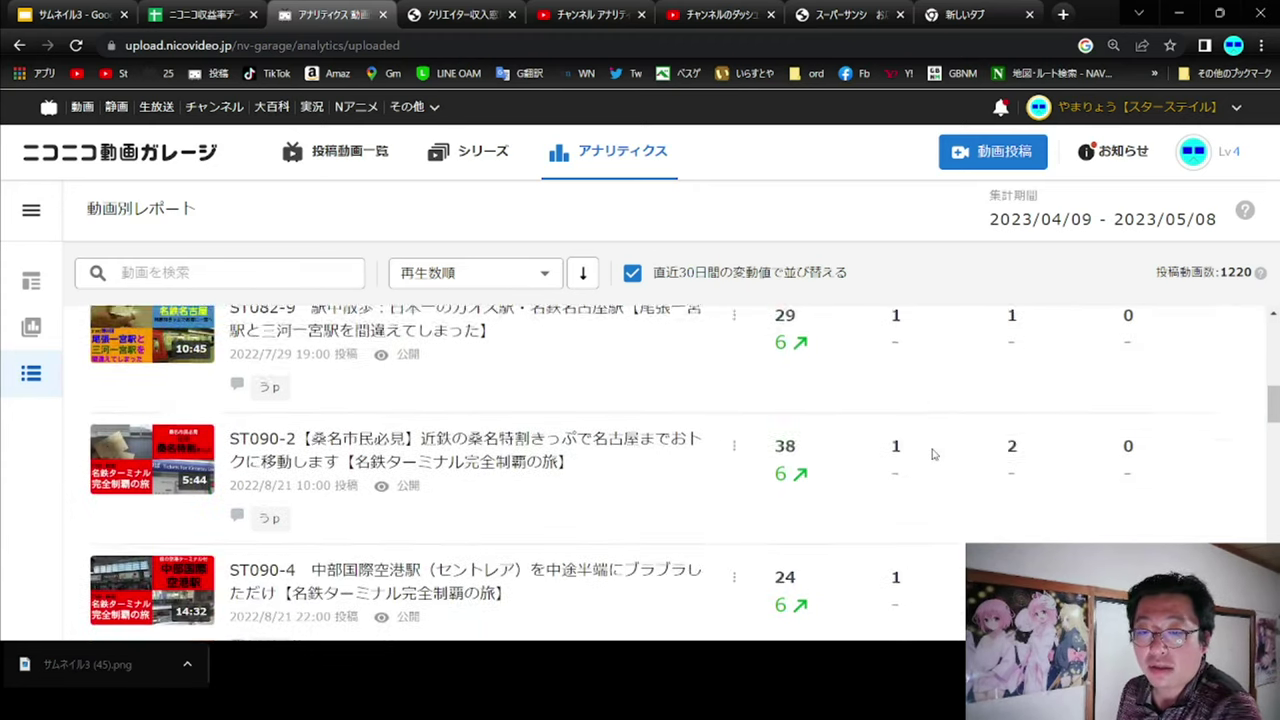
scroll(932, 454, down, 4)
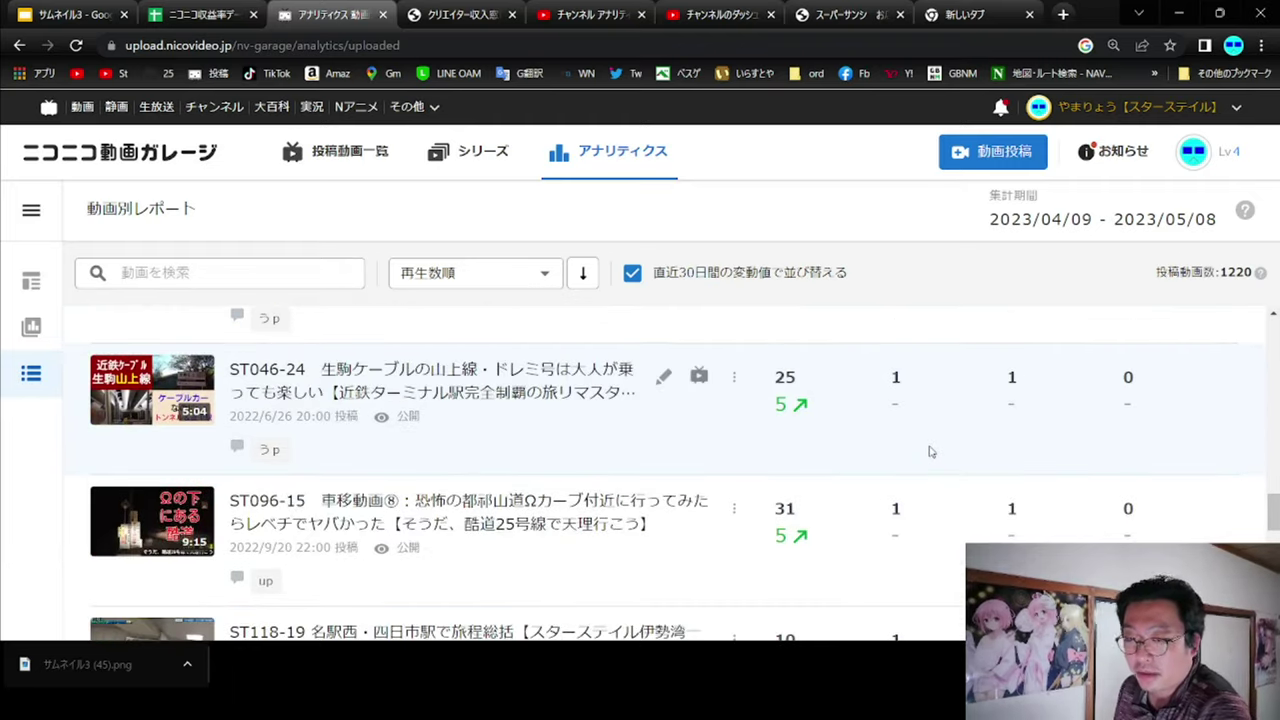
scroll(930, 452, up, 10)
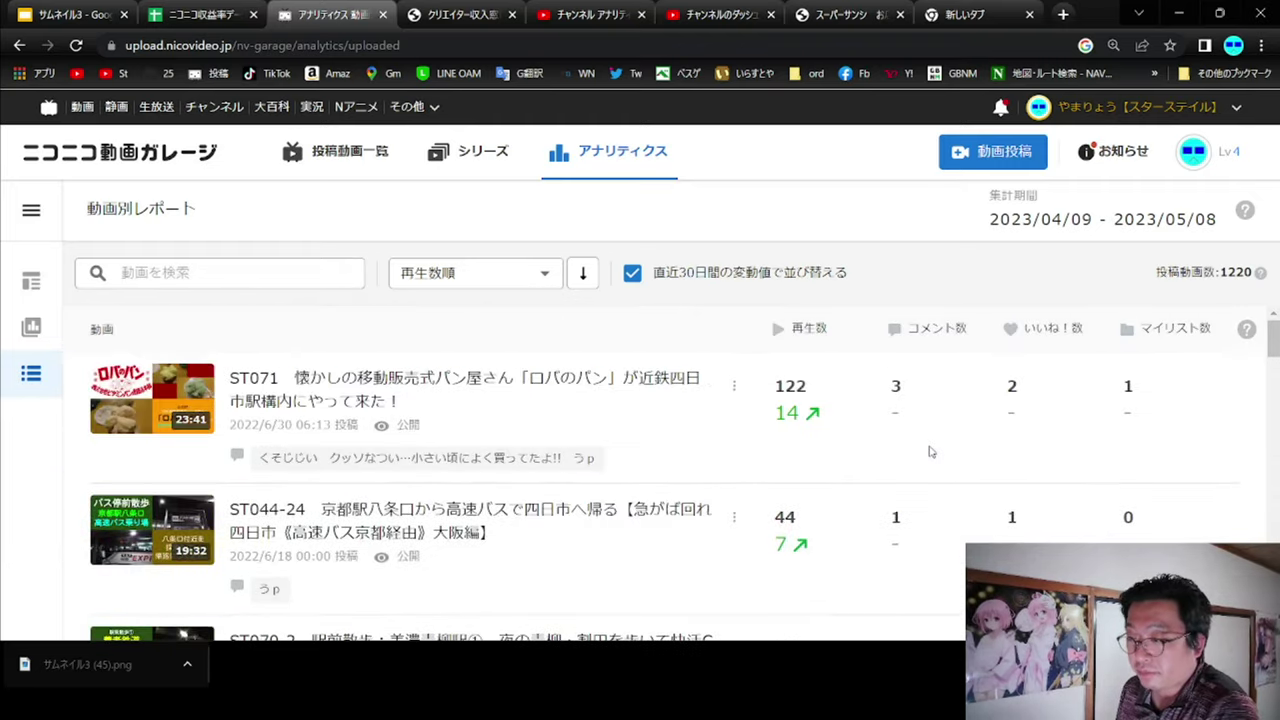
- Highlight the recent view gain of video ST071 and compare it with the gains of the videos ranked below it
double_click(788, 413)
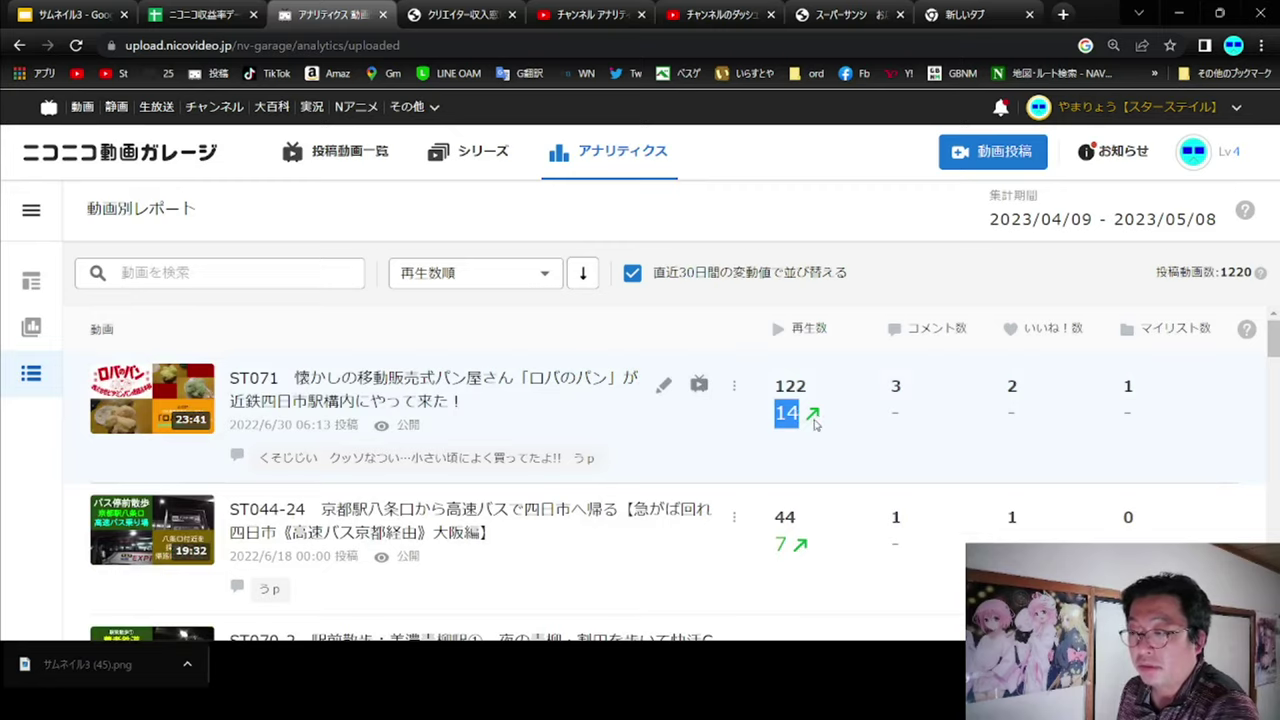
scroll(812, 425, down, 2)
scroll(812, 425, down, 8)
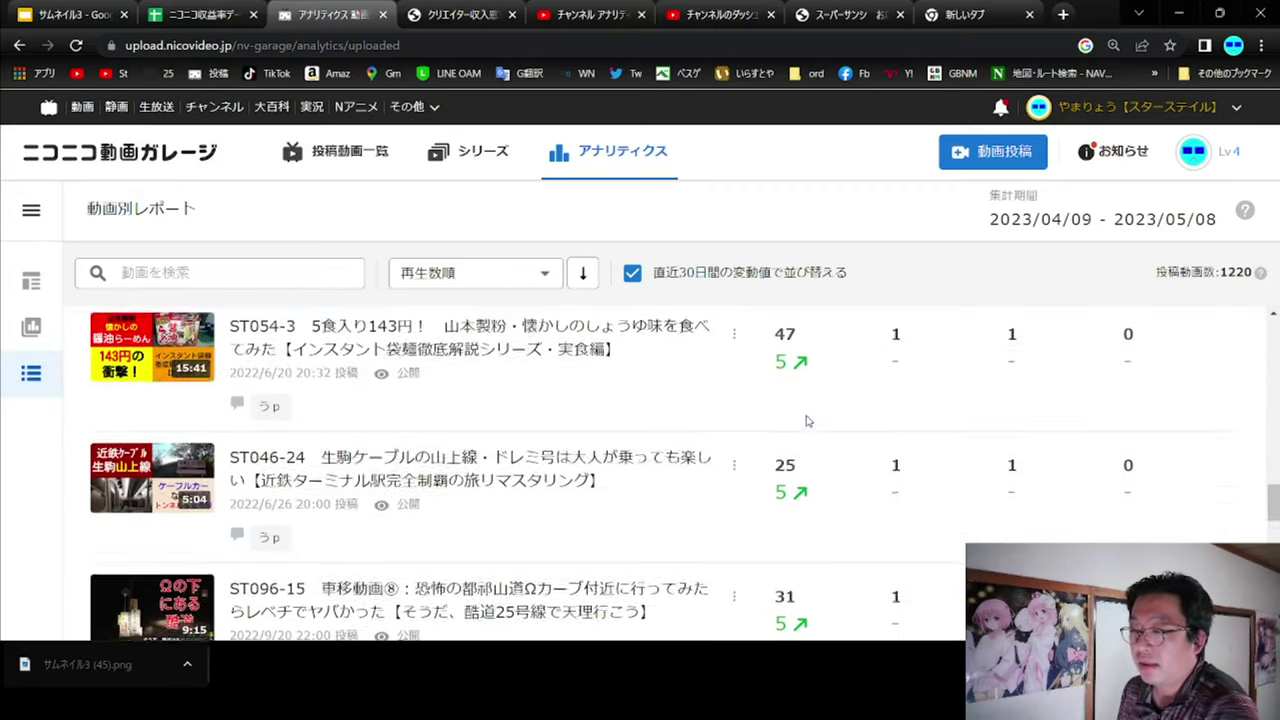
scroll(808, 420, down, 1)
scroll(808, 420, up, 5)
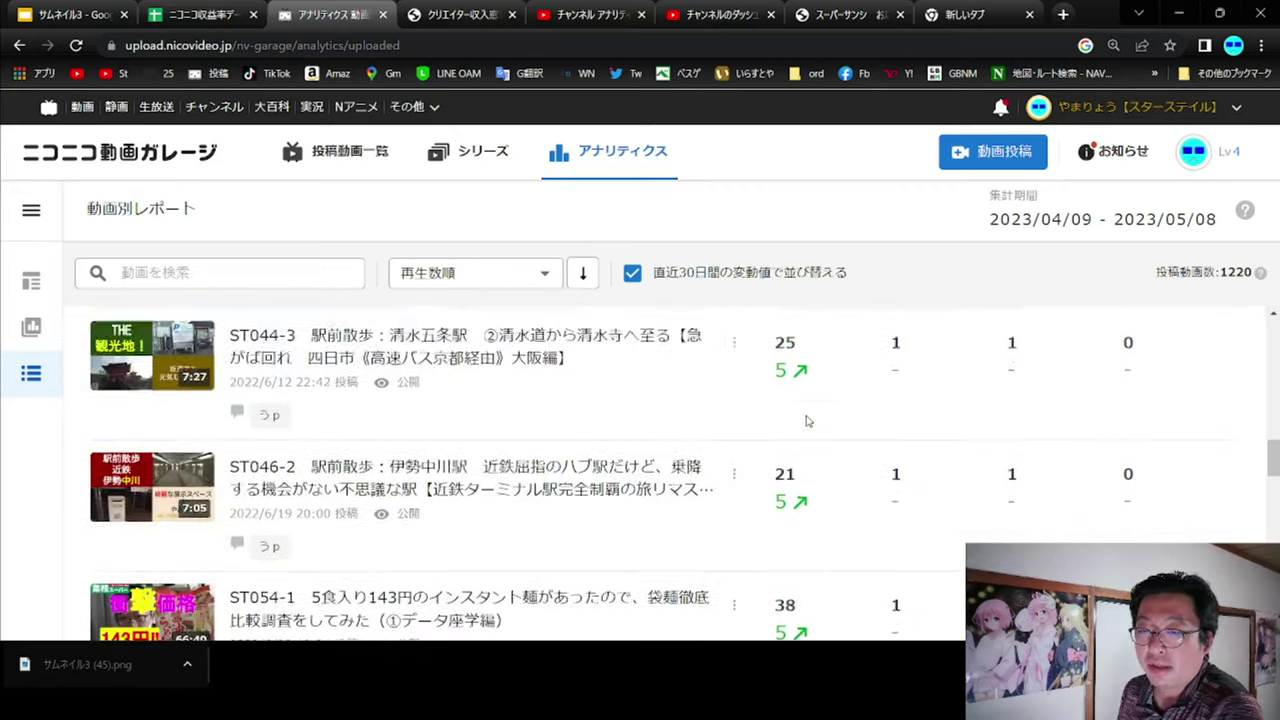
scroll(808, 421, up, 3)
scroll(808, 421, down, 5)
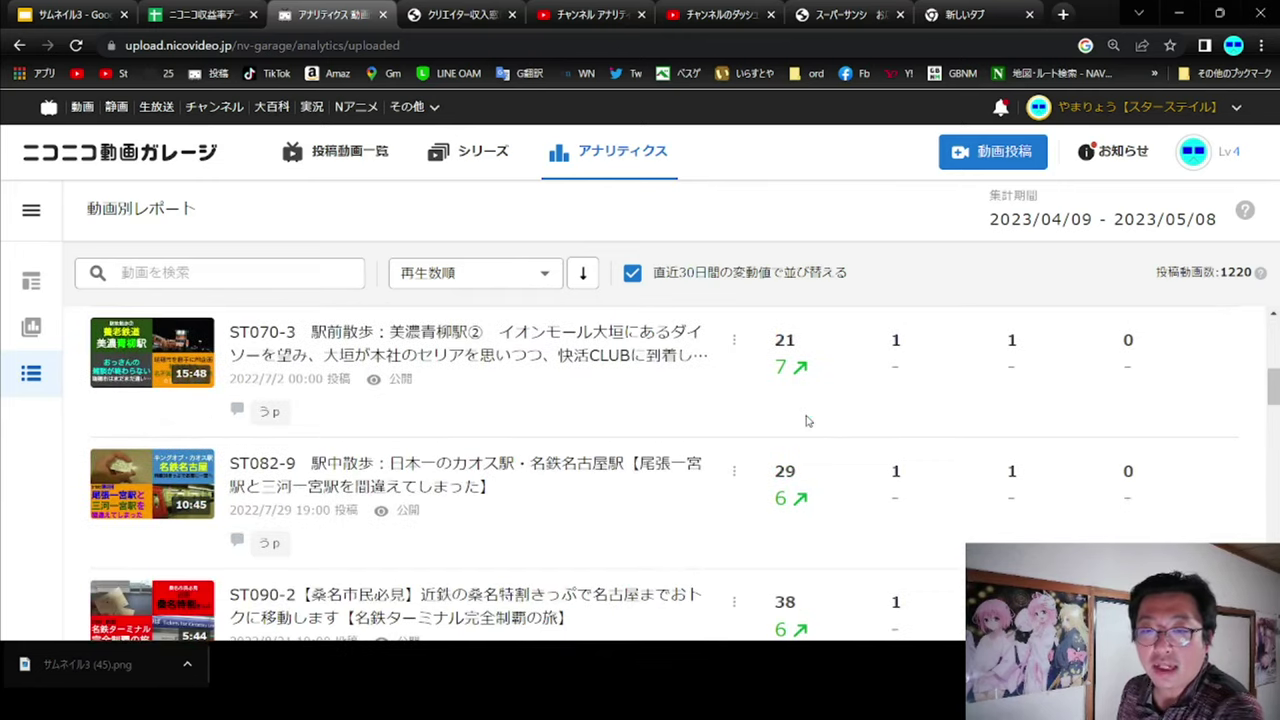
scroll(808, 421, down, 5)
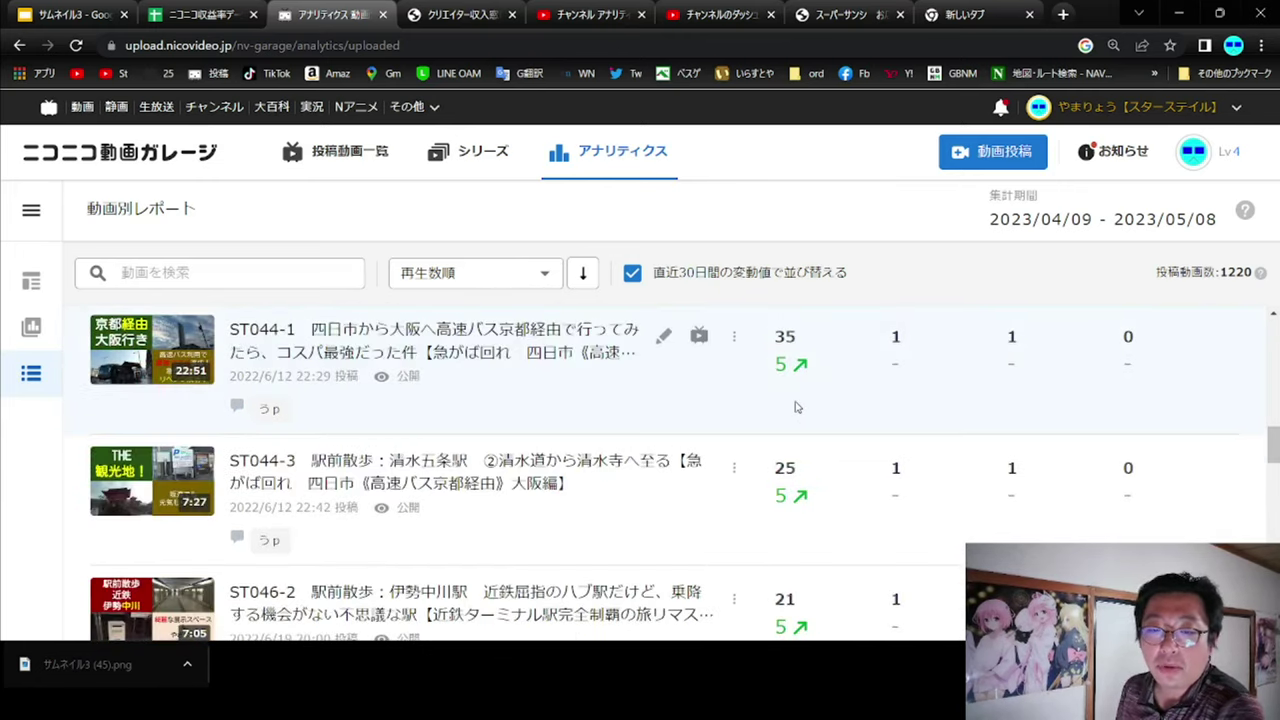
- Examine the per-video list from the ST044 videos through the end of the first page
scroll(790, 408, down, 2)
scroll(716, 380, up, 3)
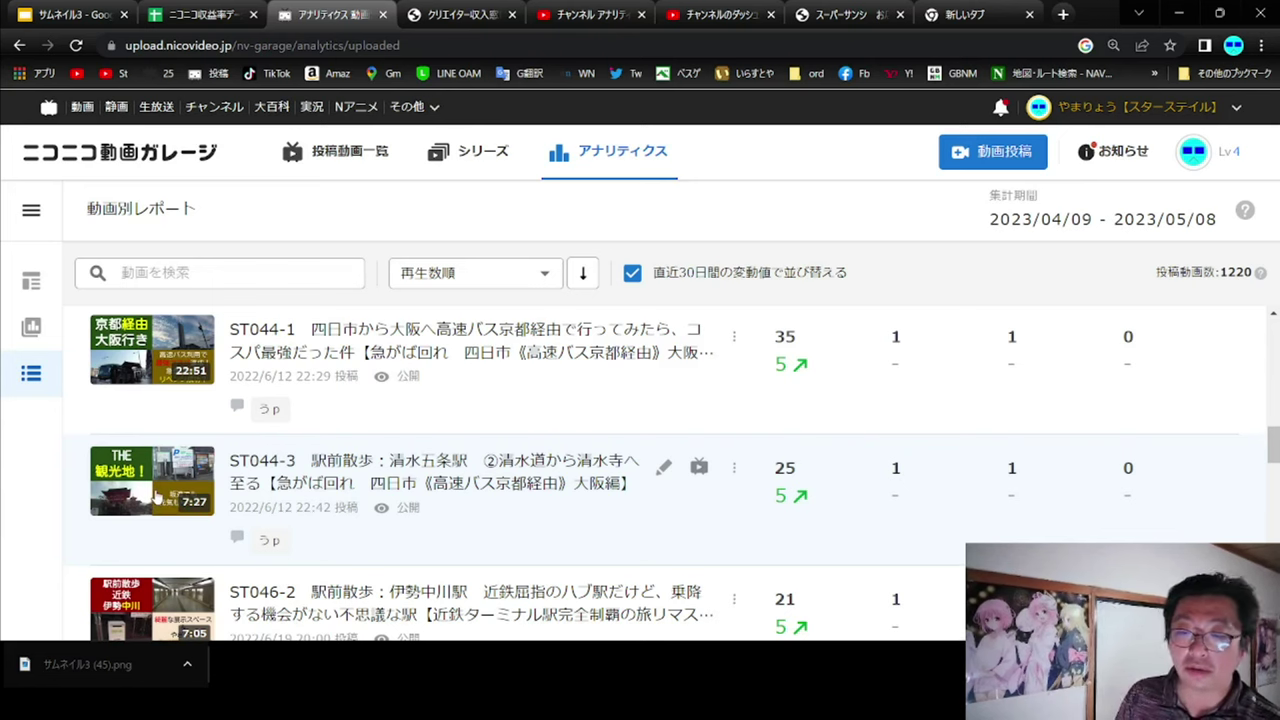
scroll(155, 495, up, 1)
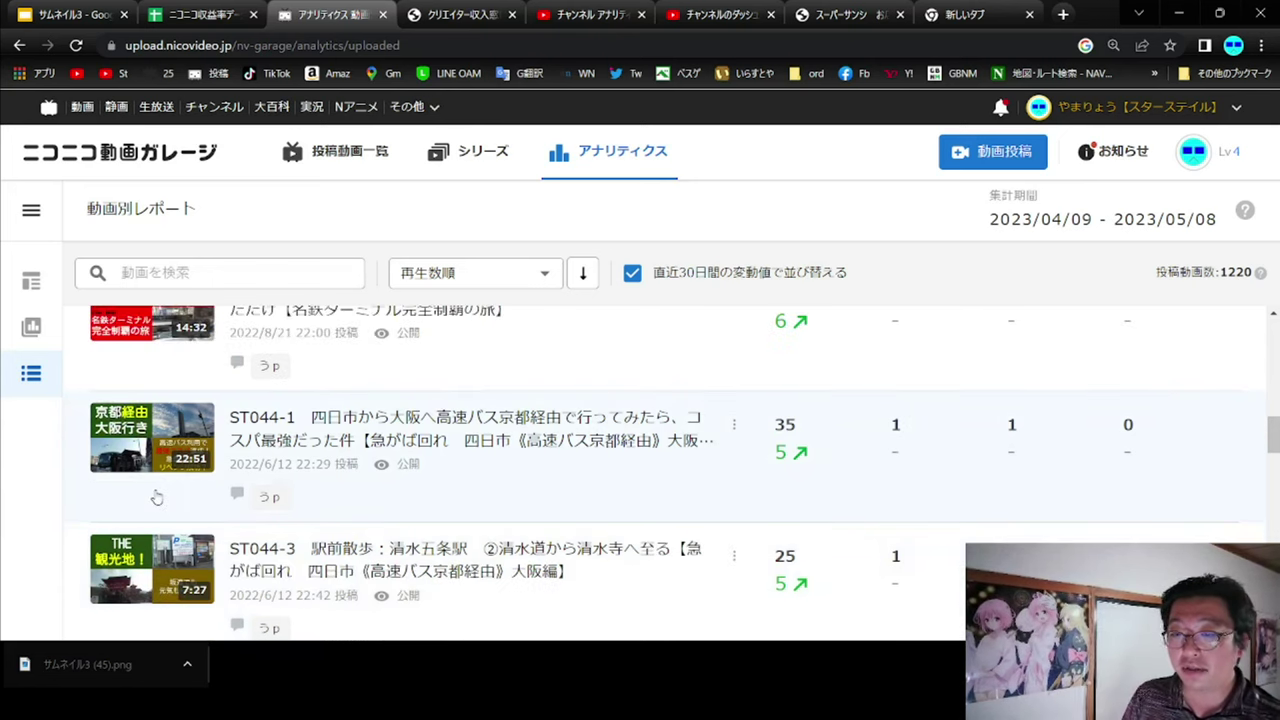
scroll(155, 495, up, 8)
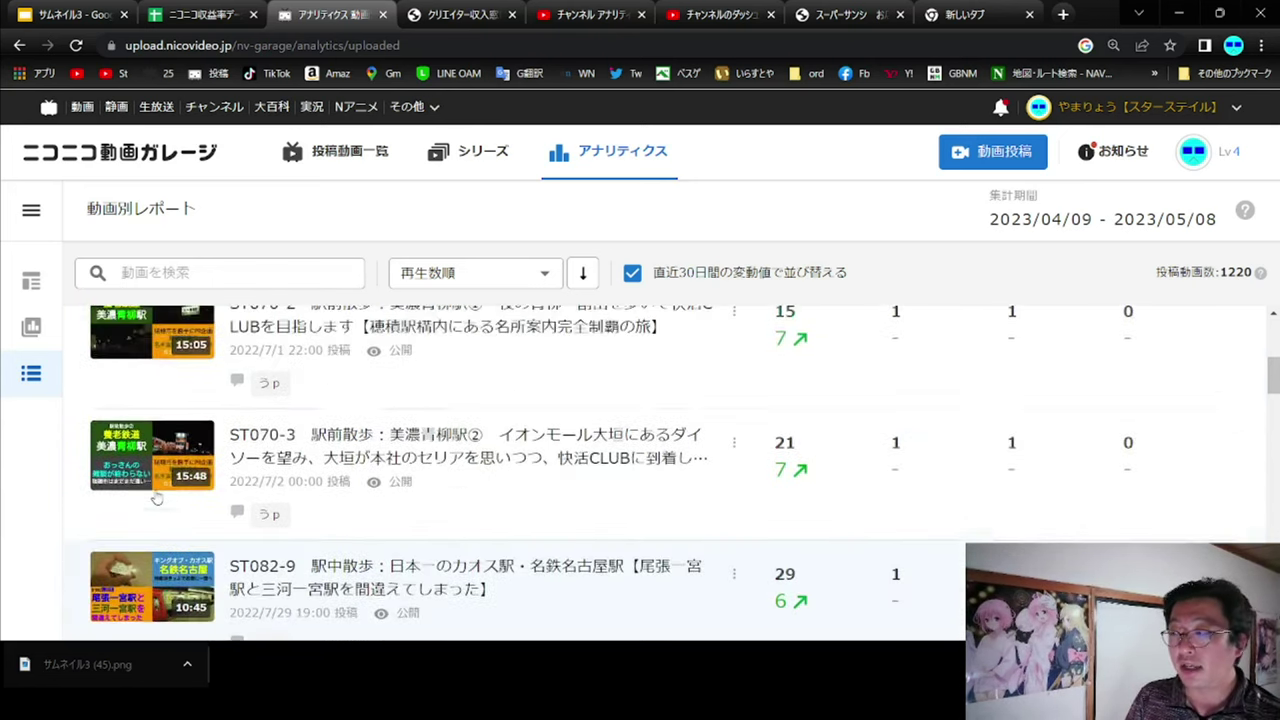
scroll(155, 490, down, 10)
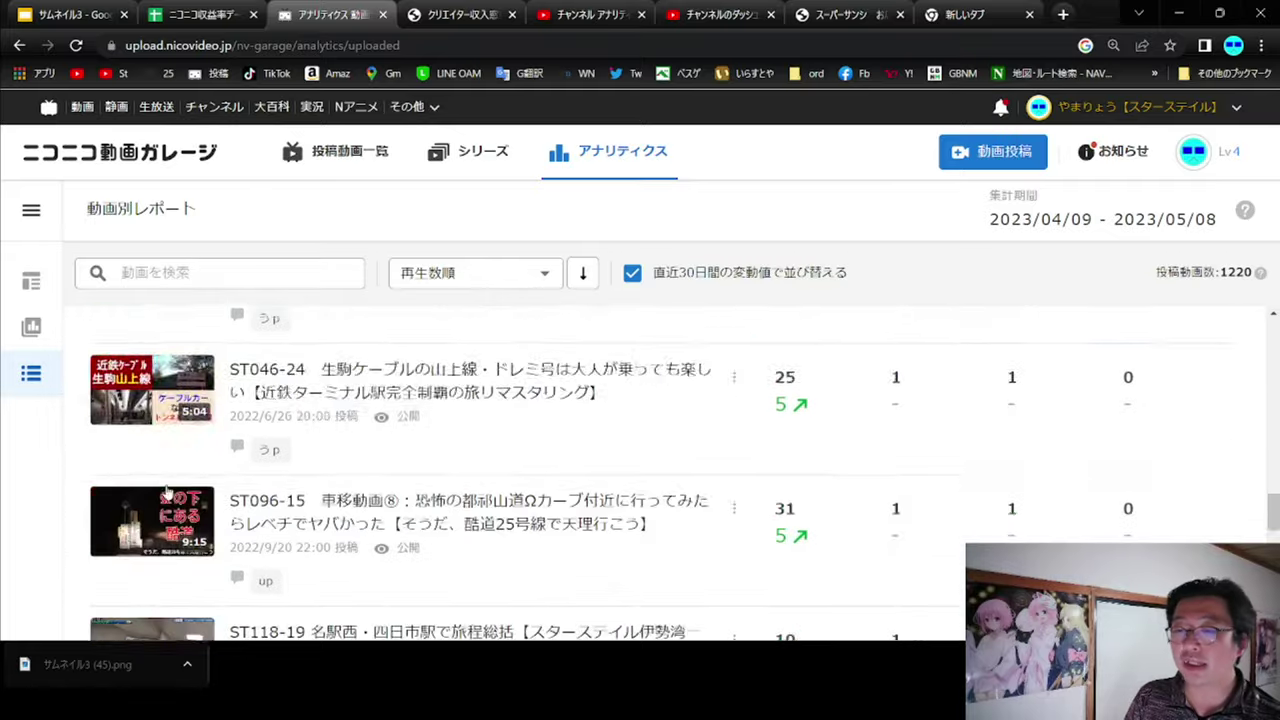
scroll(167, 490, down, 5)
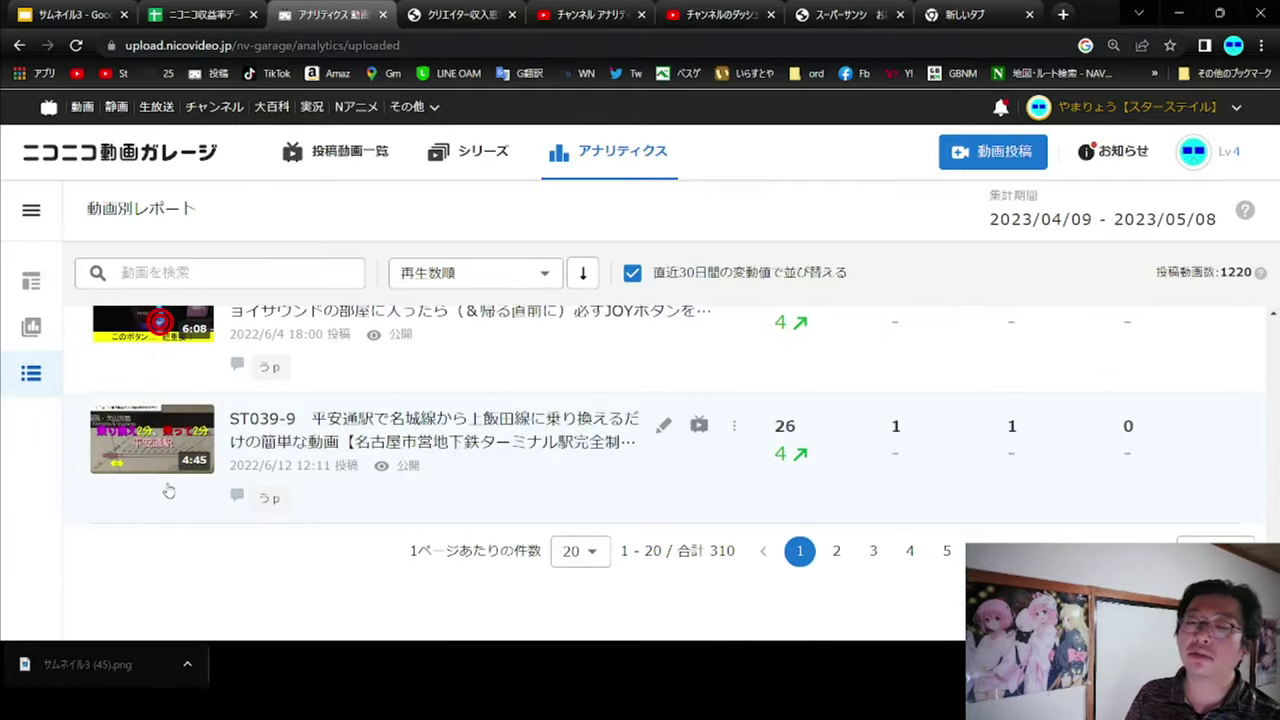
- Check the figures of the April 2023 uploads near the end of the page, then return to the list's start and clear the highlight
scroll(285, 470, up, 2)
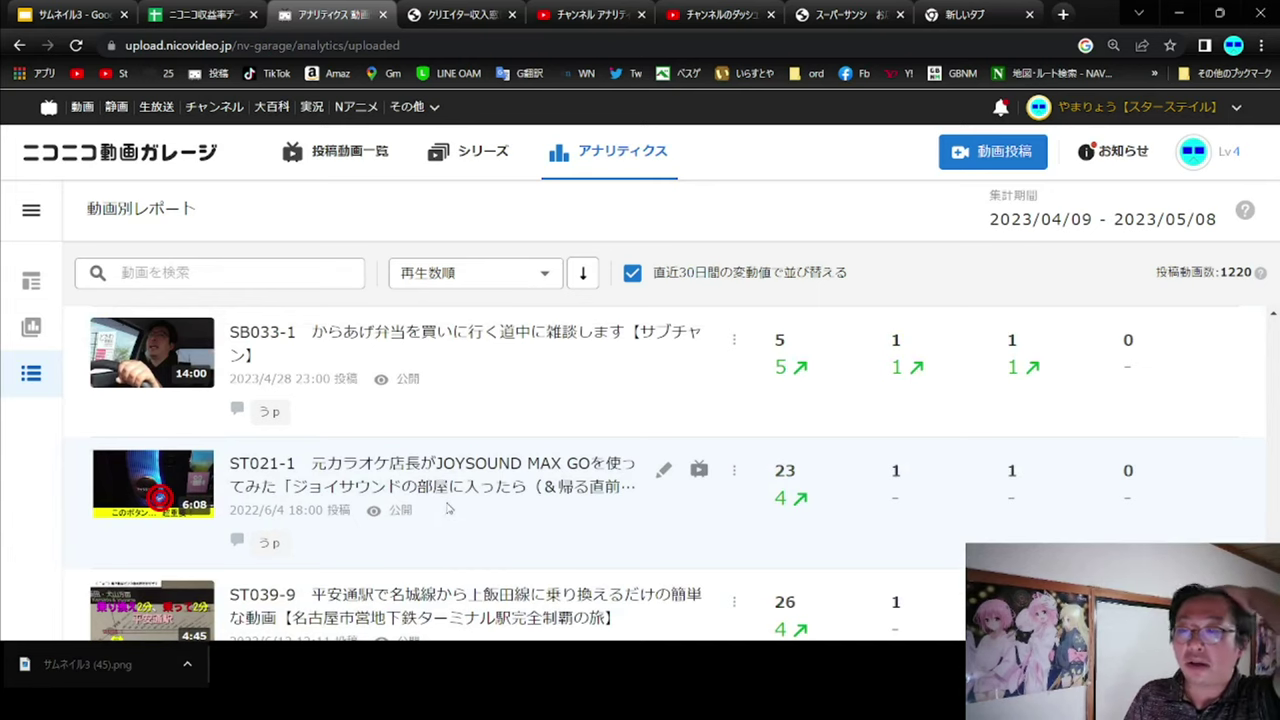
scroll(455, 456, up, 1)
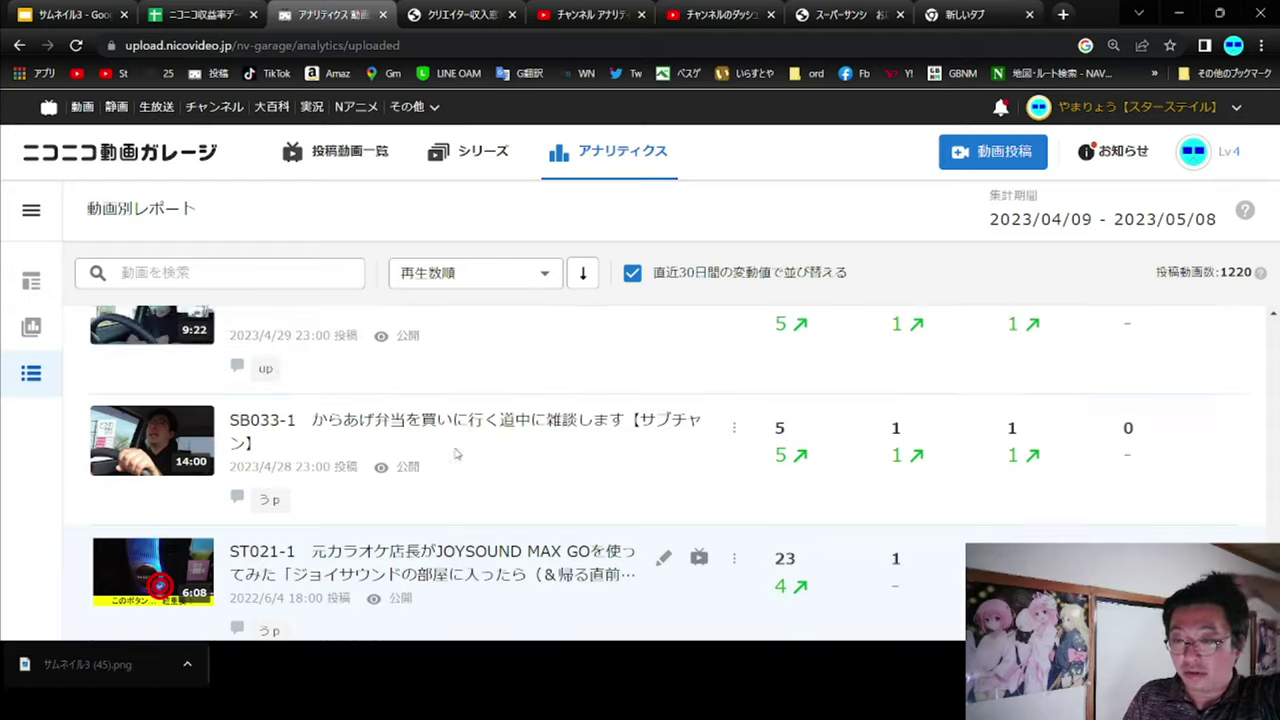
scroll(455, 453, up, 1)
scroll(460, 448, up, 1)
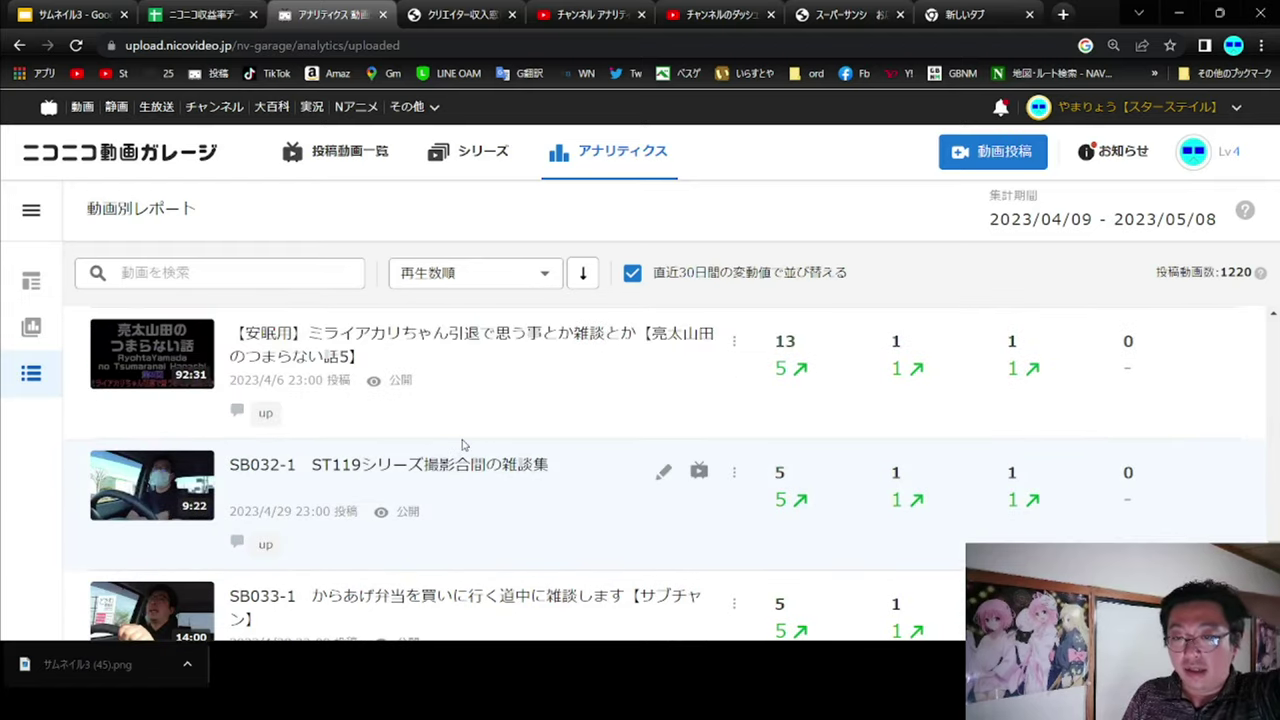
scroll(462, 448, up, 5)
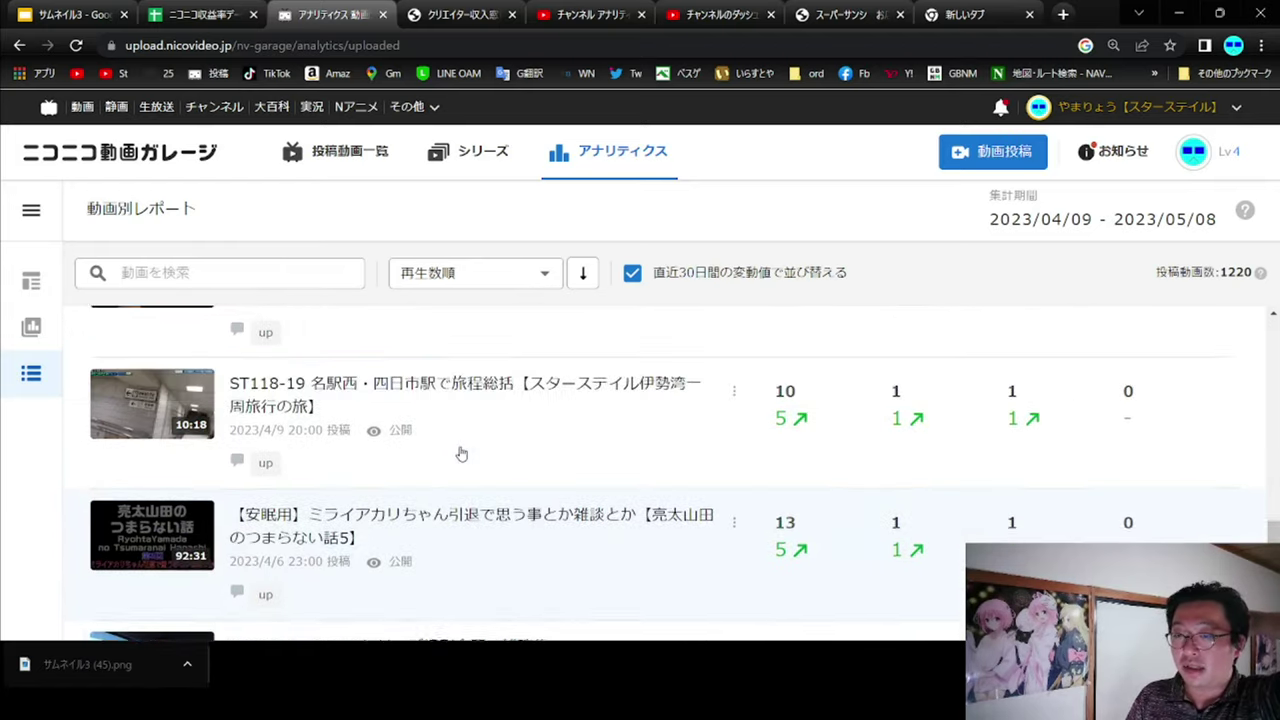
scroll(460, 452, up, 5)
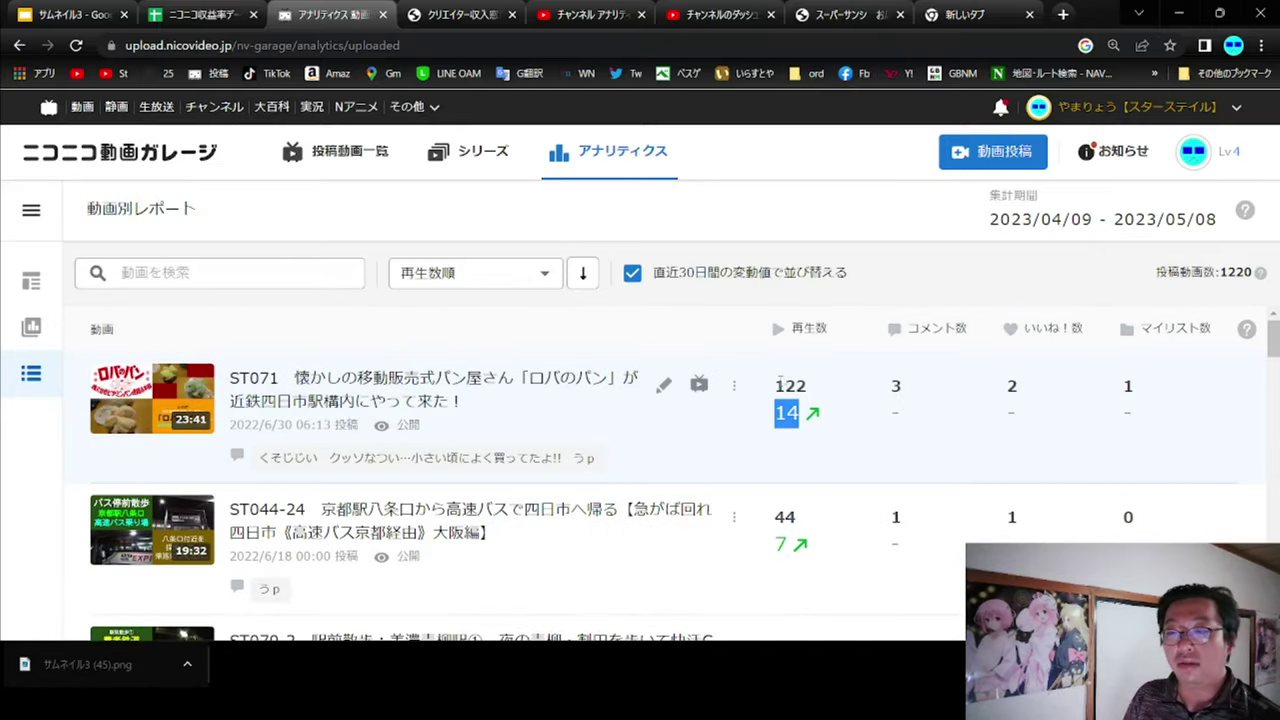
click(457, 476)
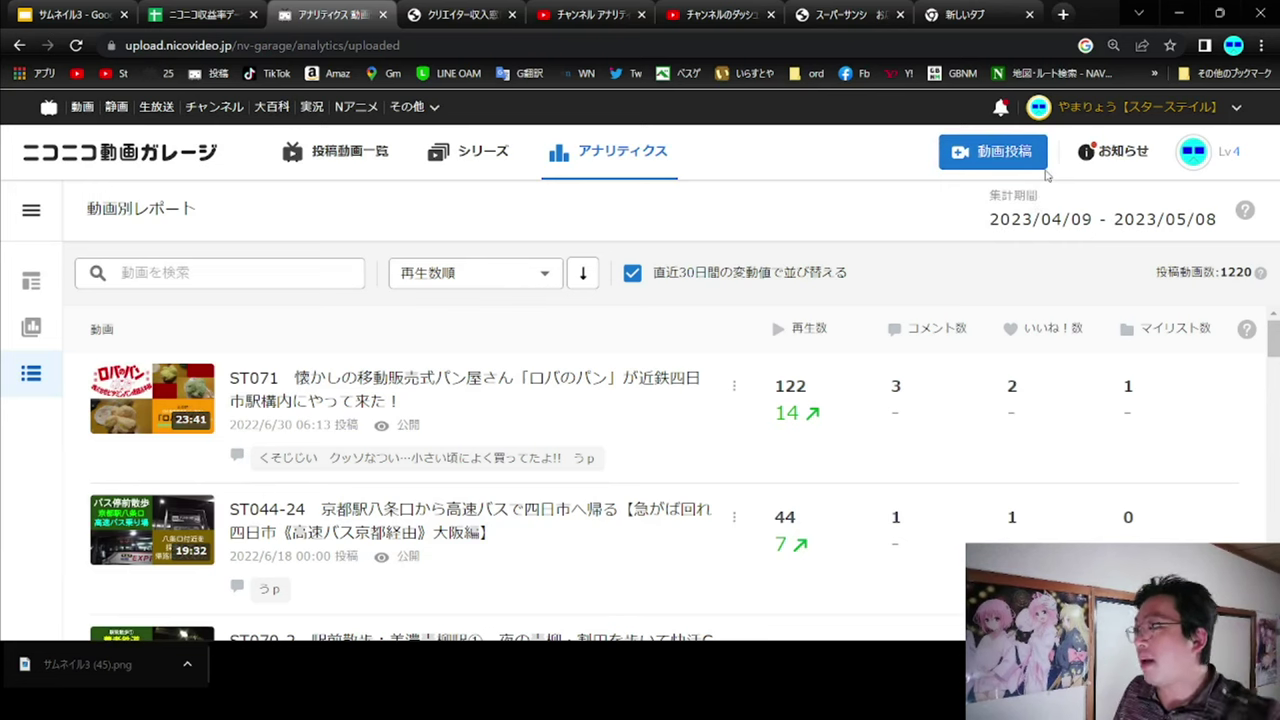
- Check the recent account notifications (お知らせ) and close the notification list
click(1000, 107)
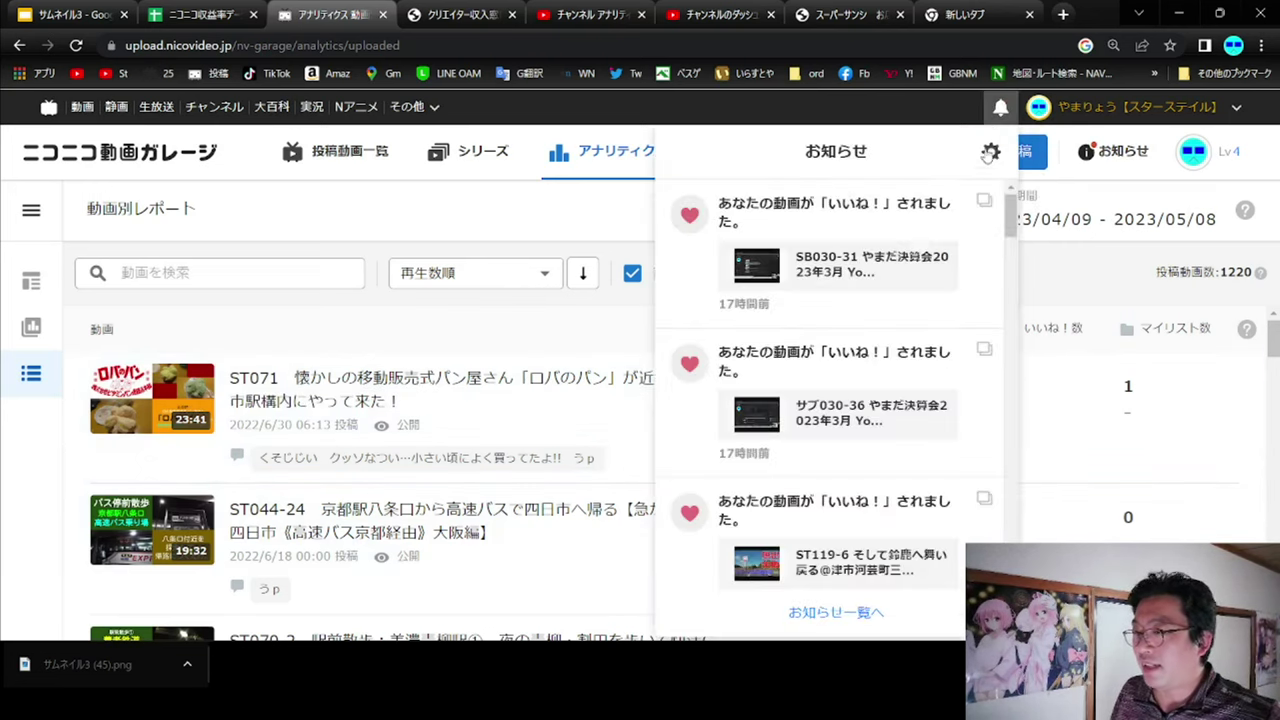
click(1160, 289)
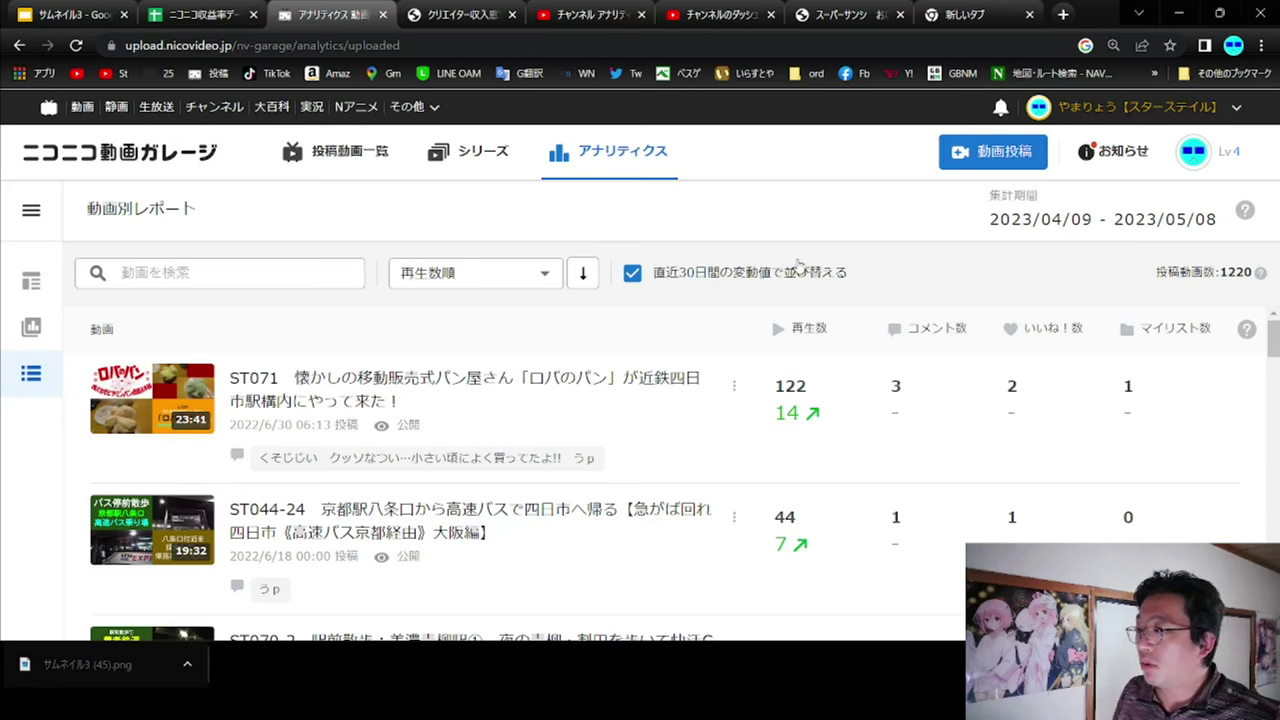
- Switch to the creator income page and open the details of the scheduled 2023年4月分 奨励金 to view the planned earnings
click(460, 14)
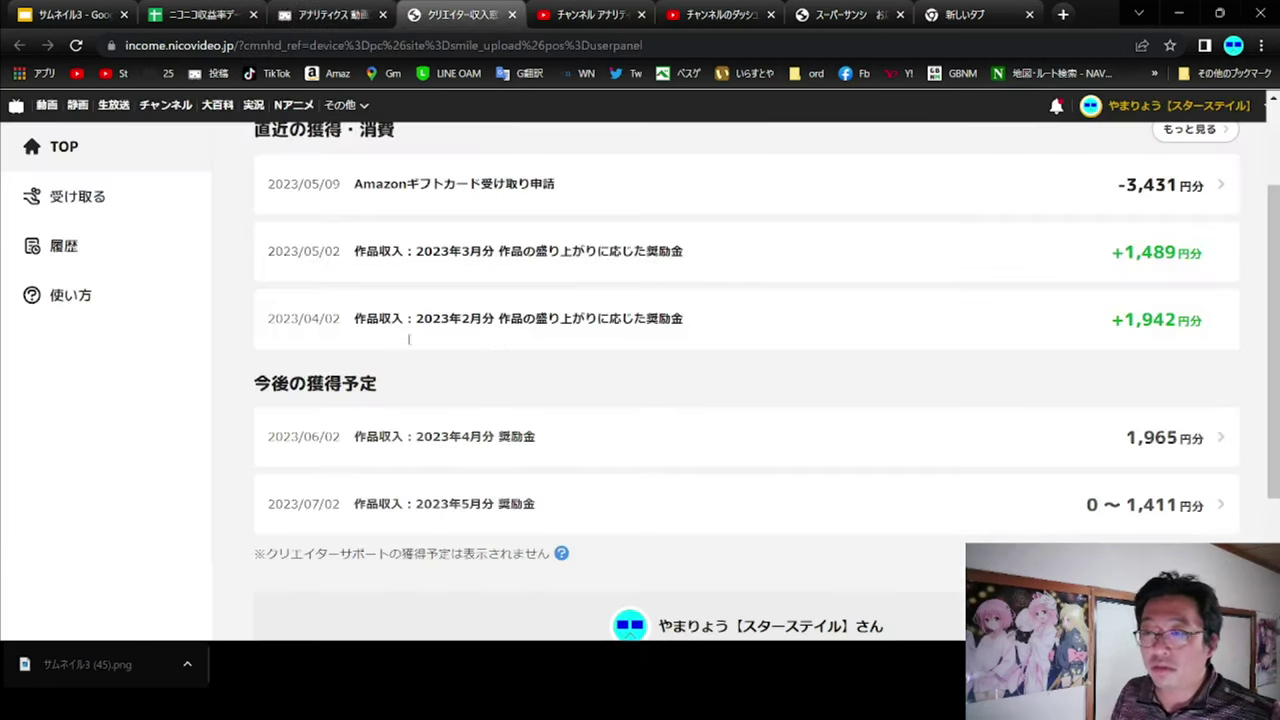
click(479, 446)
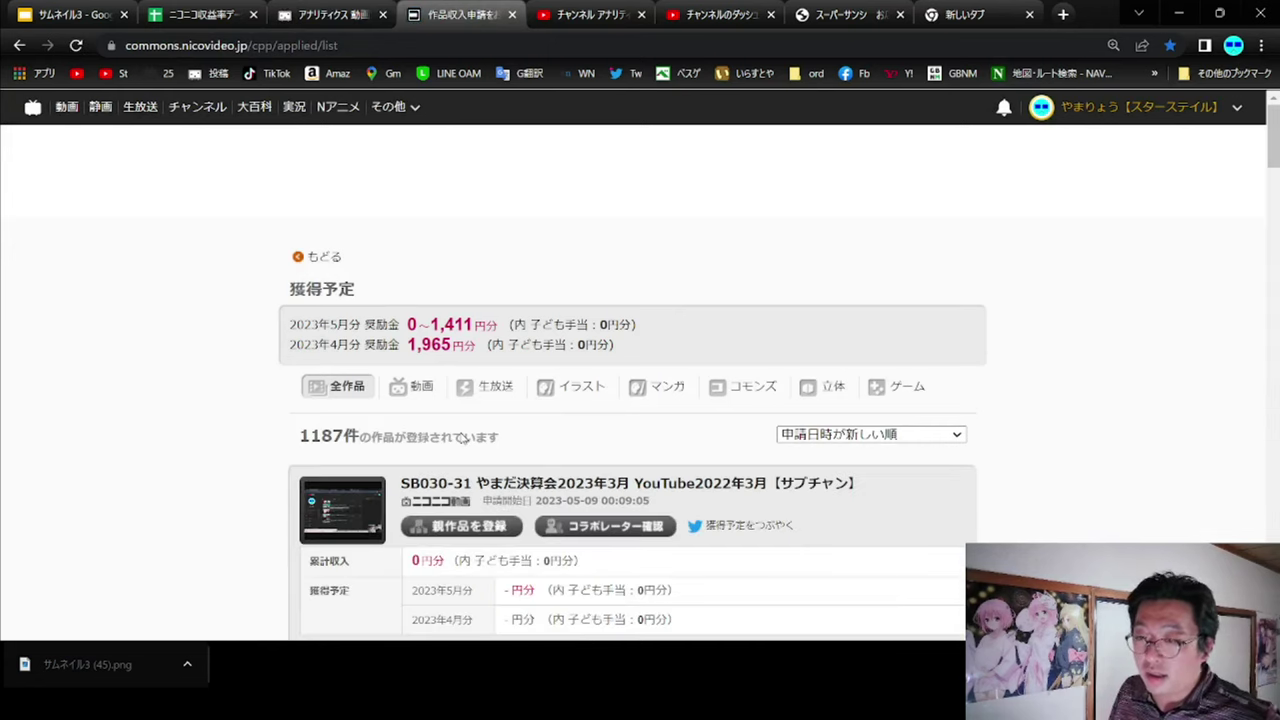
scroll(464, 436, down, 3)
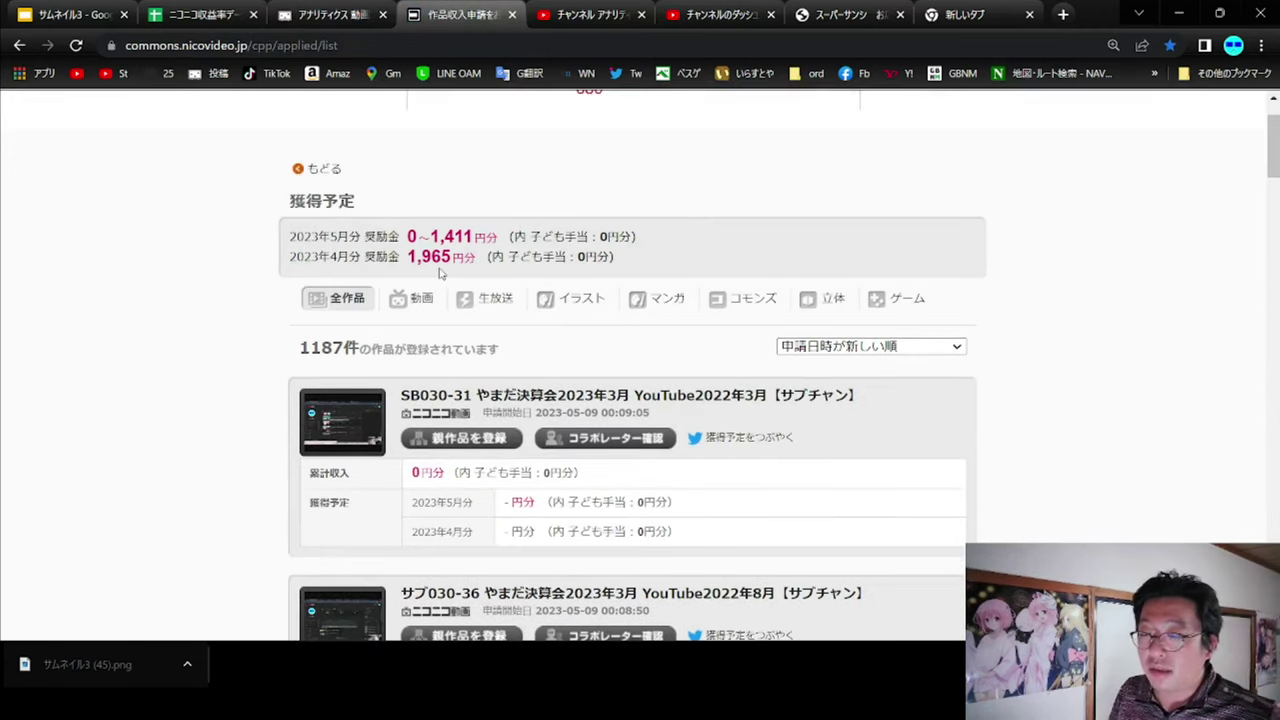
- Examine the per-work planned earnings for April and May 2023 in the list of registered works
scroll(699, 265, down, 4)
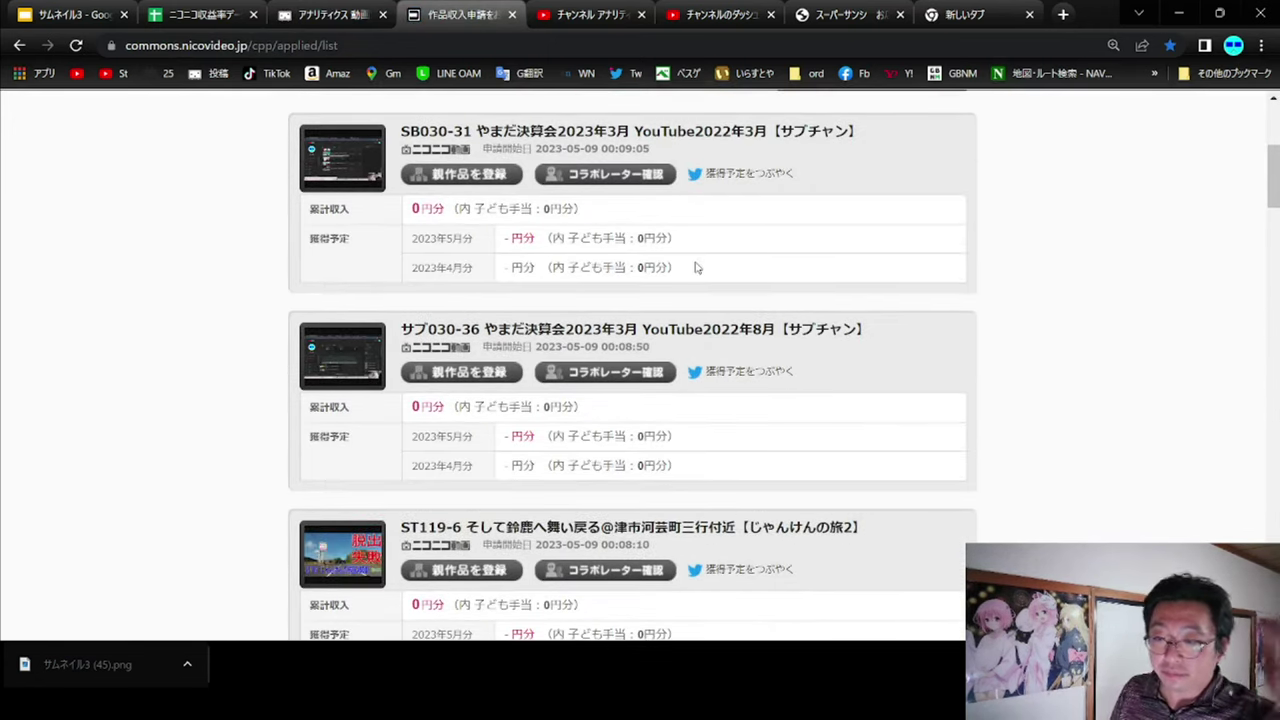
scroll(697, 265, down, 4)
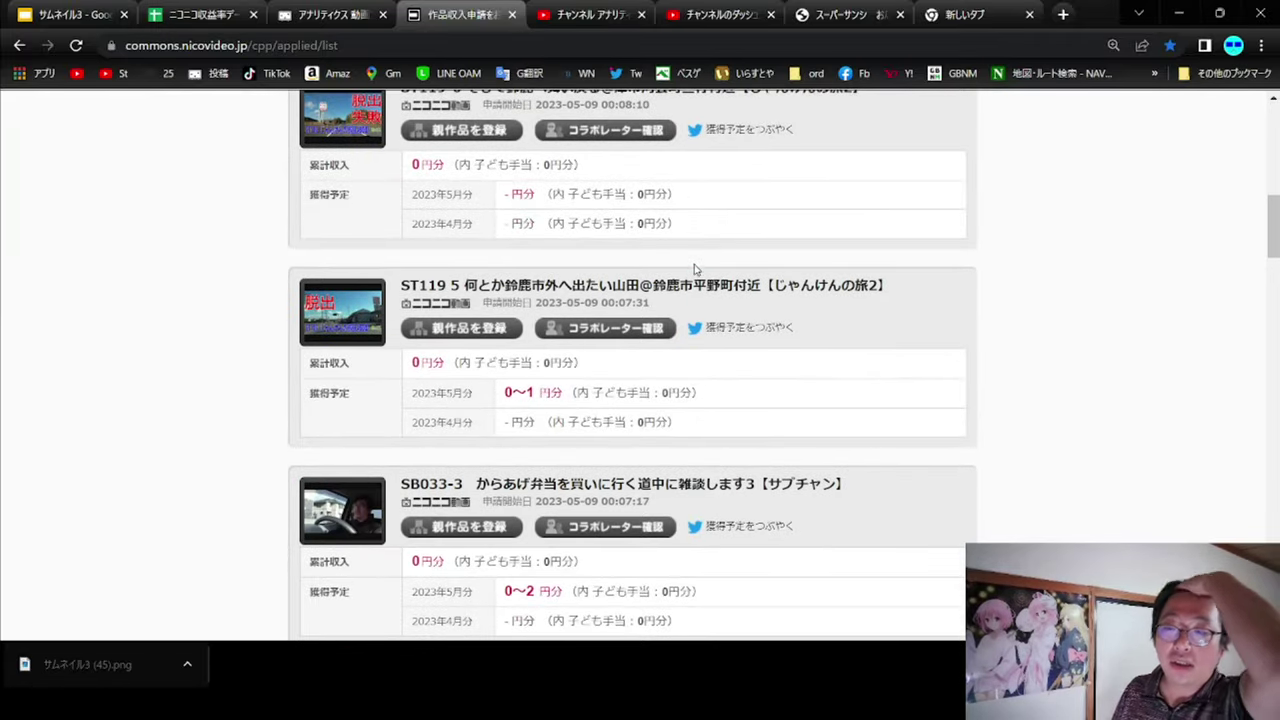
scroll(695, 268, up, 5)
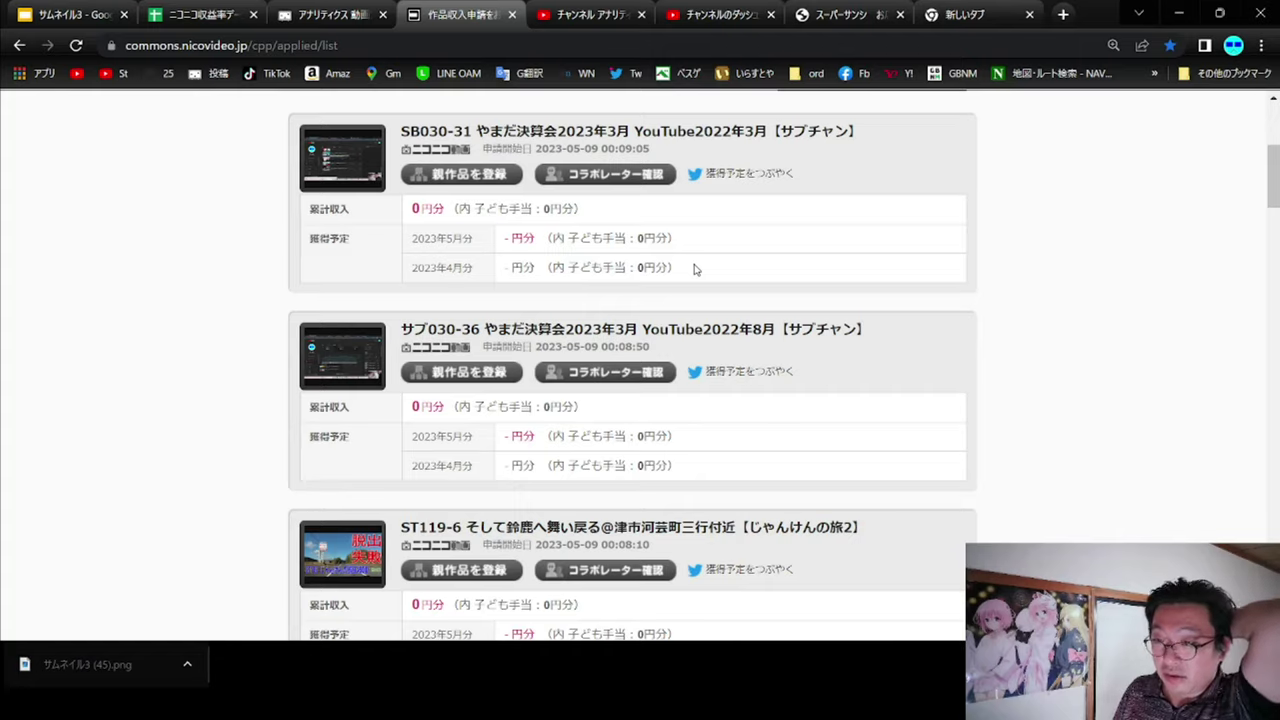
scroll(697, 268, down, 15)
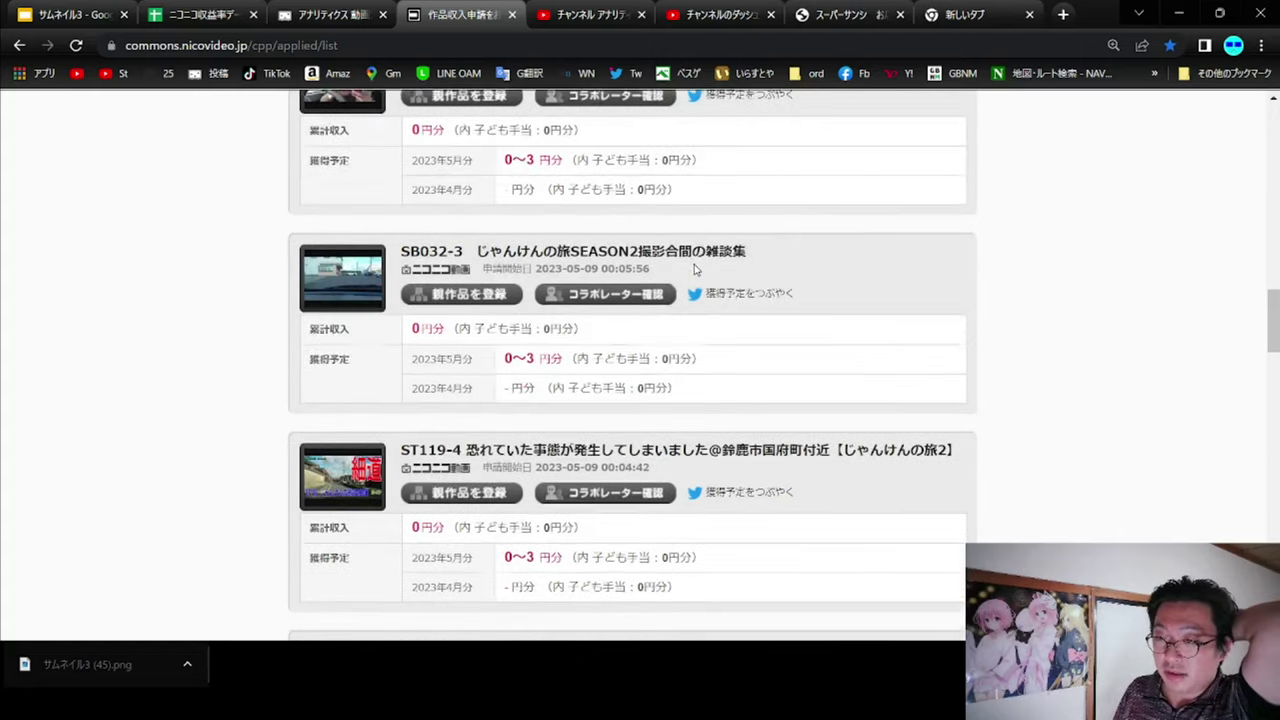
scroll(695, 268, down, 15)
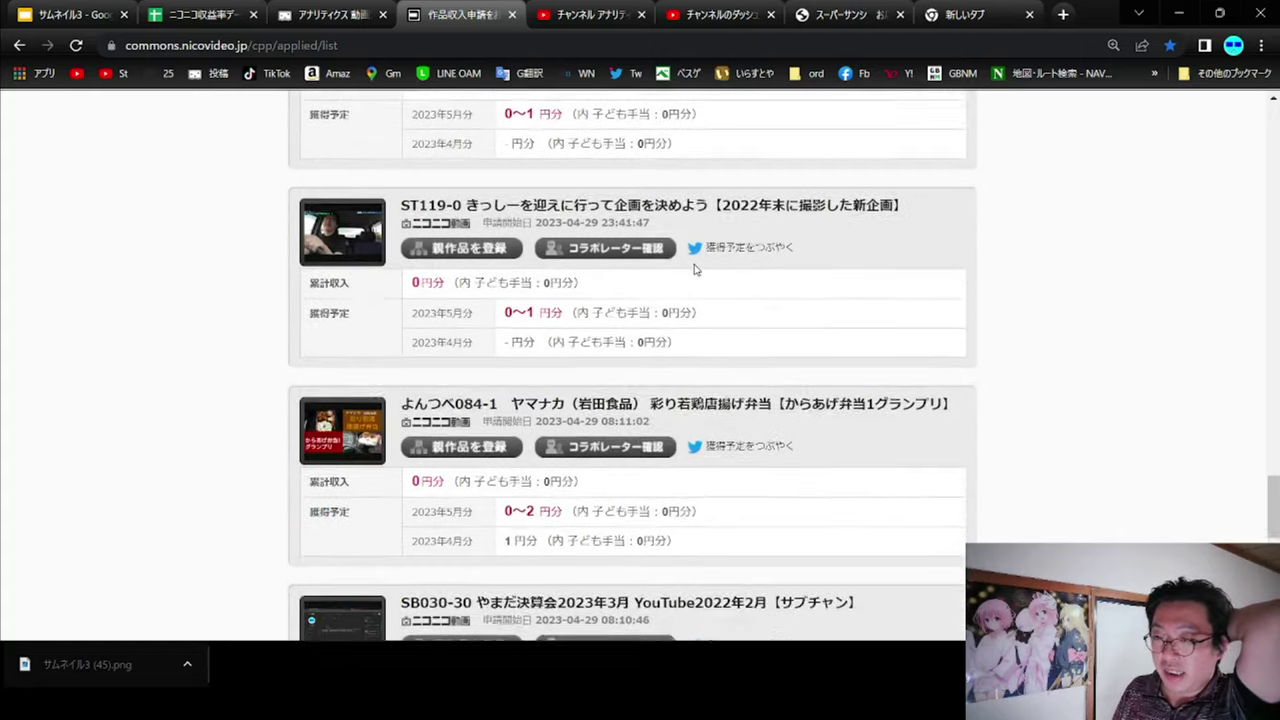
- Sort the registered works by 累計収入が多い順, check the highest-earning works, and return to the list's start
scroll(695, 268, up, 20)
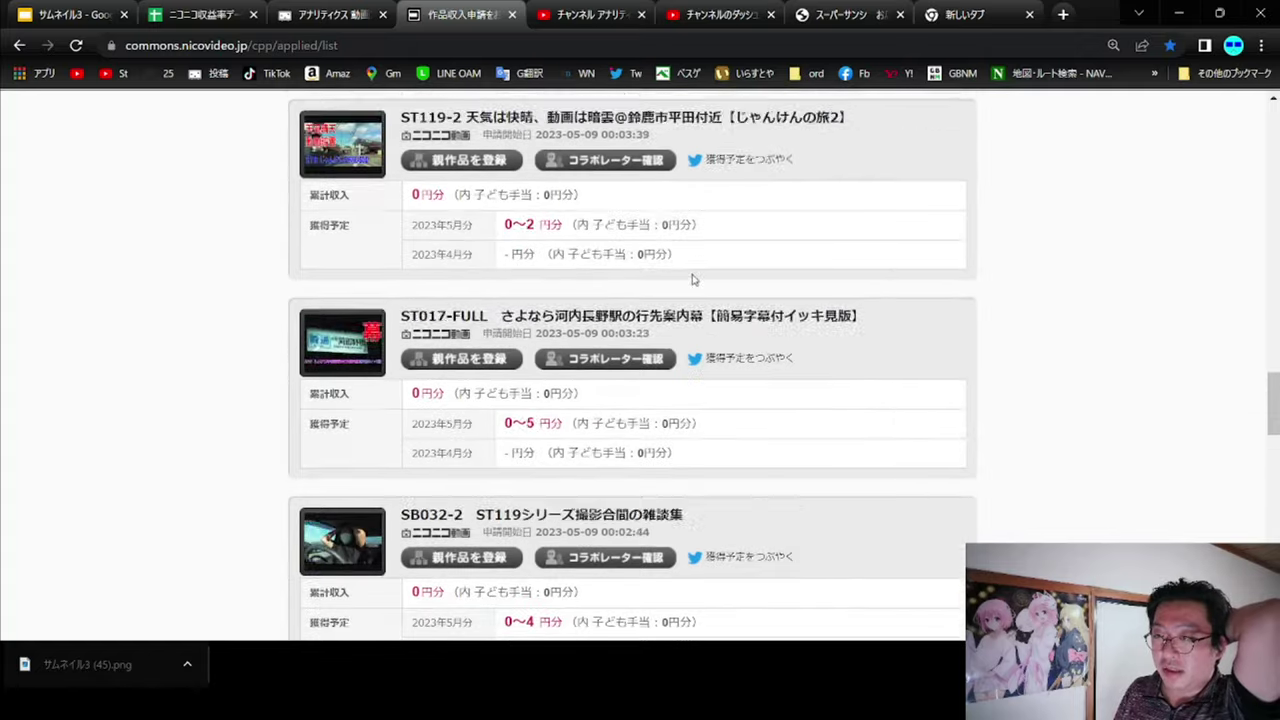
scroll(695, 283, up, 20)
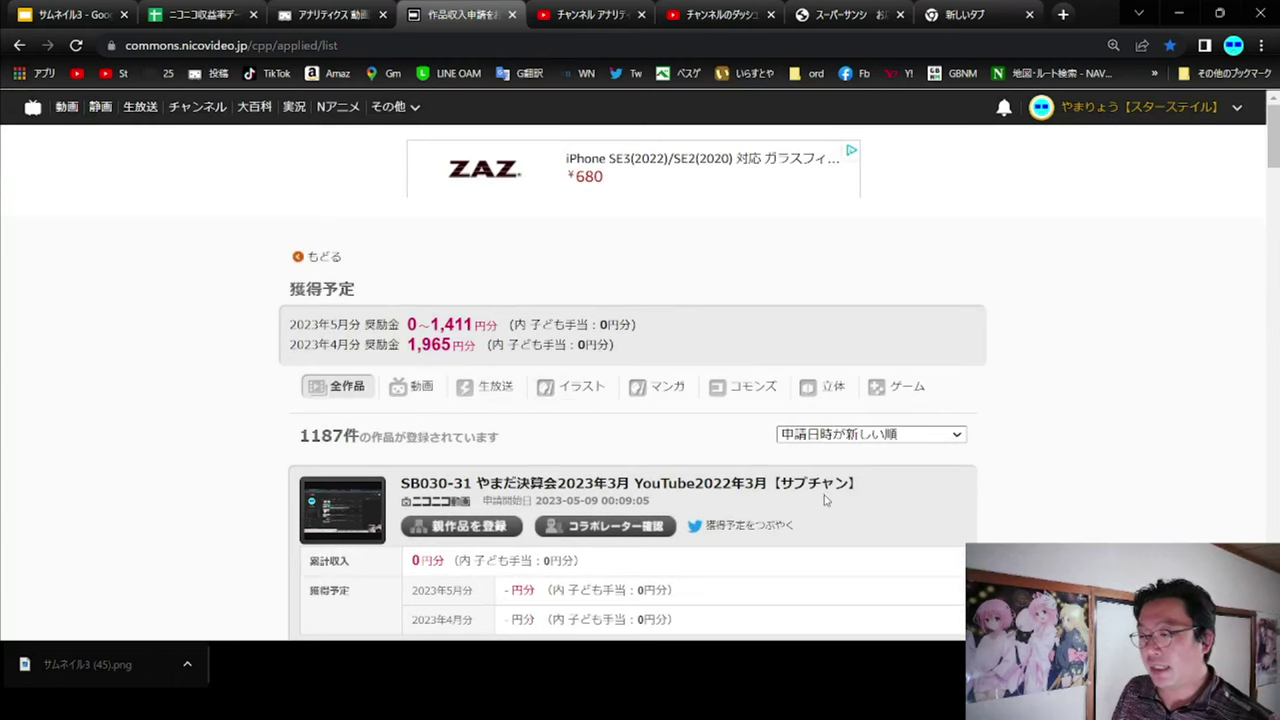
click(845, 538)
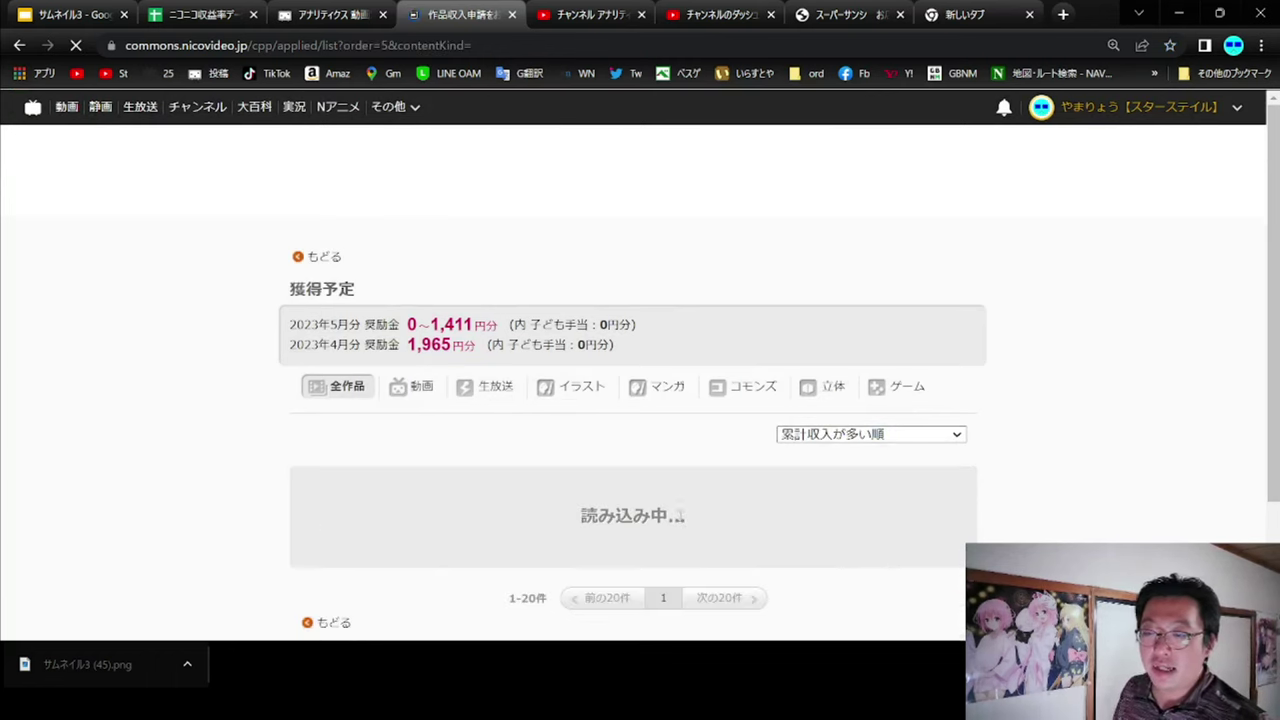
scroll(679, 519, down, 3)
scroll(679, 519, down, 2)
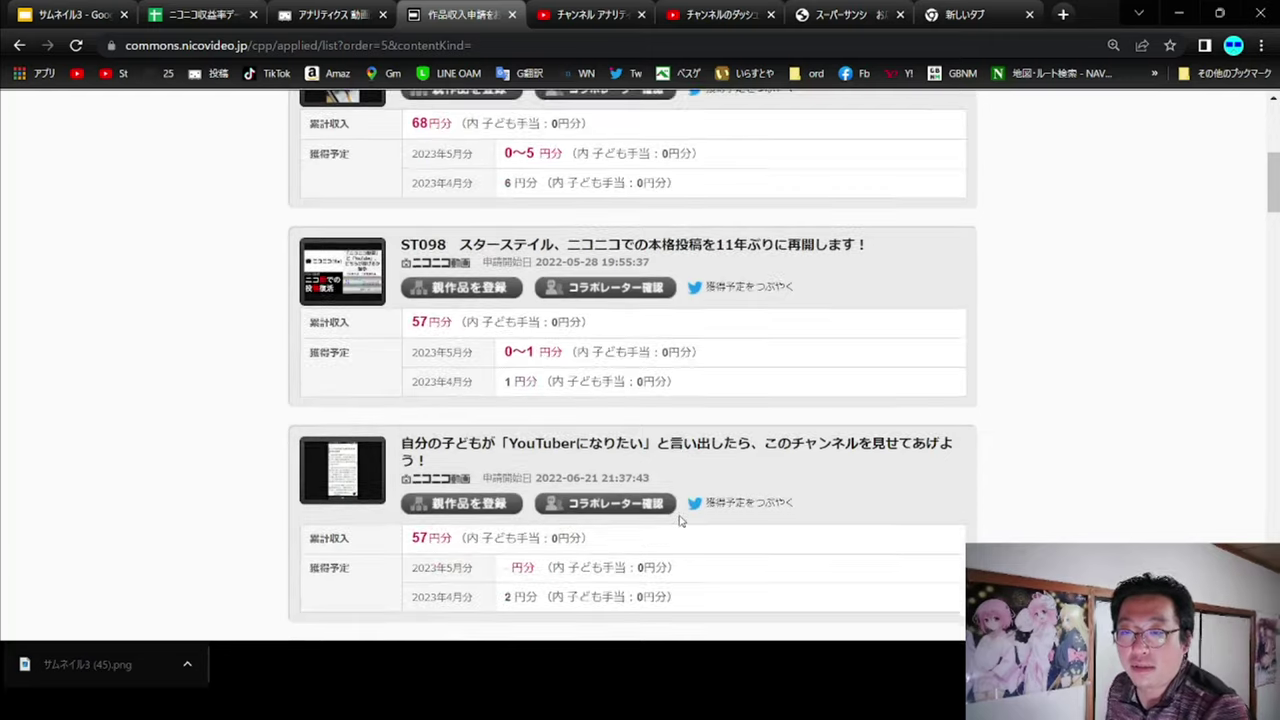
scroll(679, 519, down, 1)
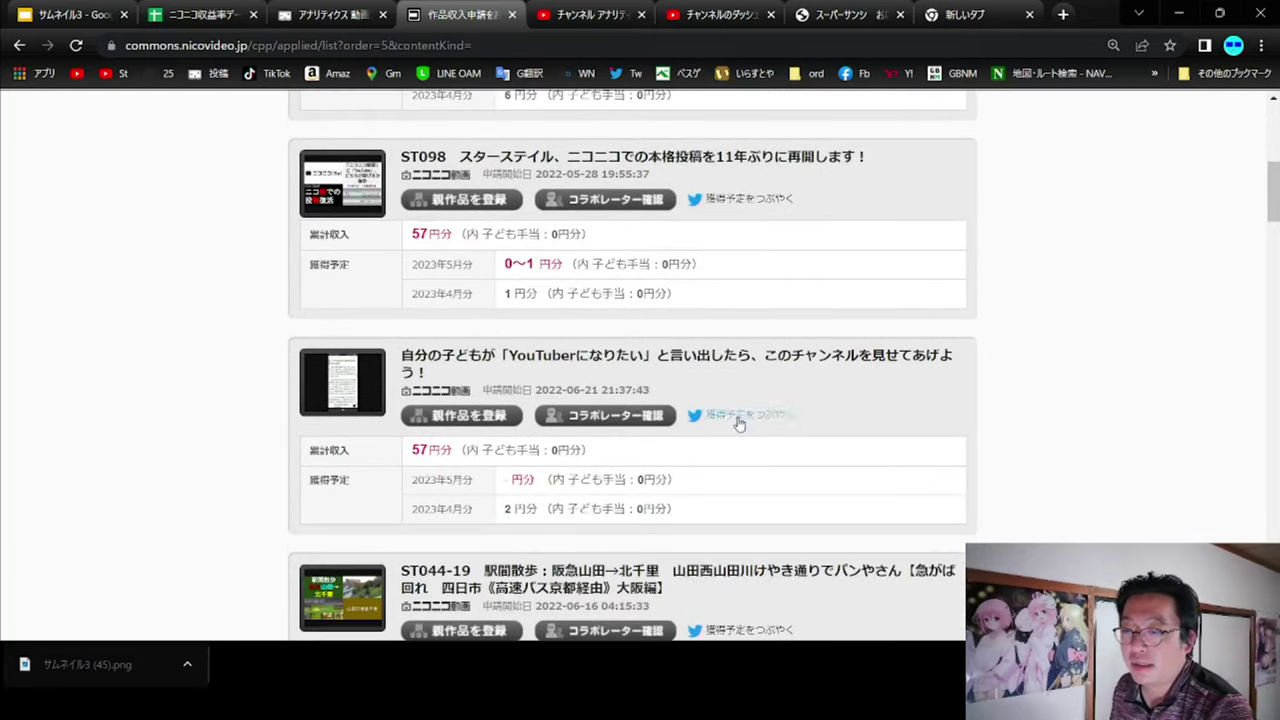
scroll(757, 403, up, 8)
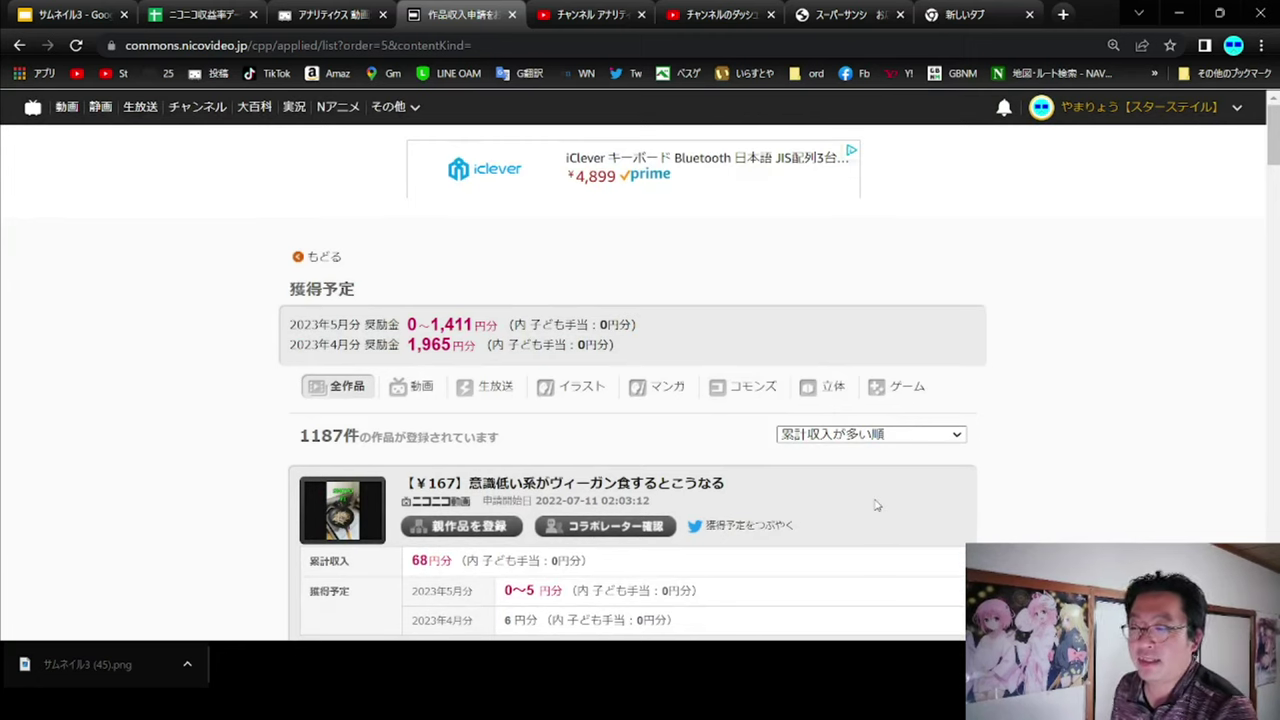
- Re-sort the registered works by 今月分の獲得予定が多い順 and check the works with the highest planned earnings for this month
key(Down)
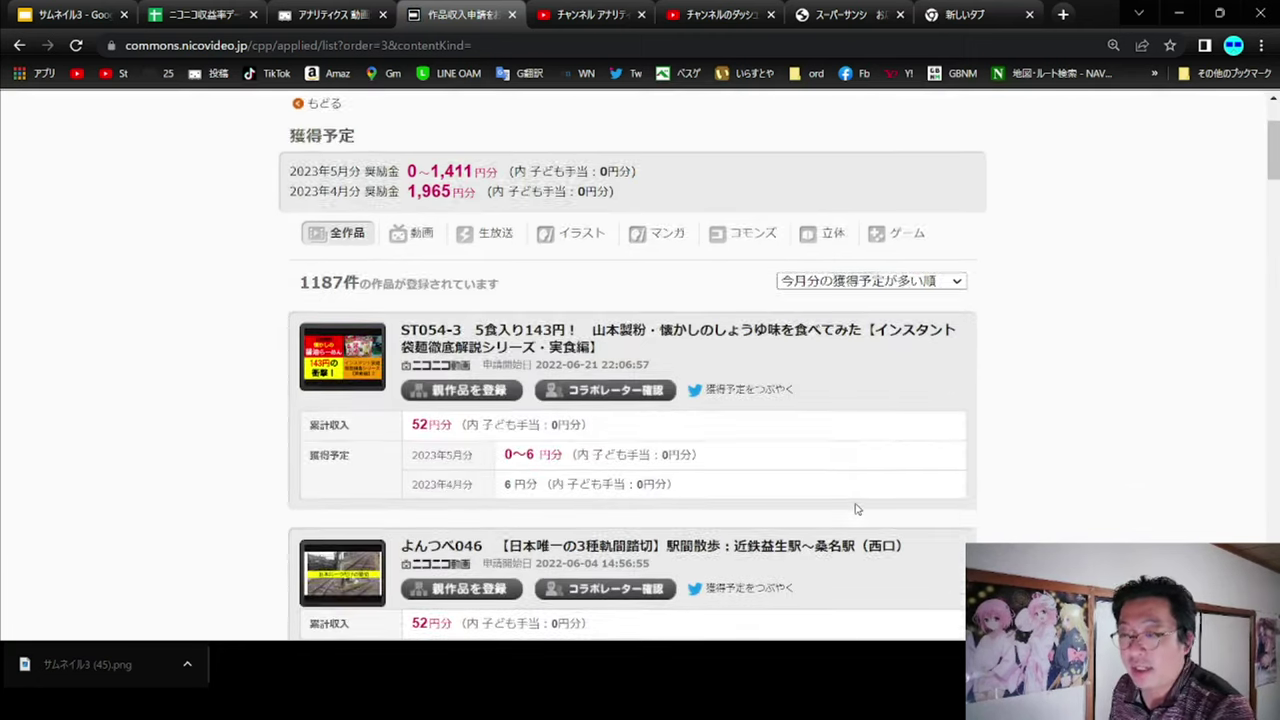
scroll(855, 509, down, 2)
scroll(855, 509, down, 2)
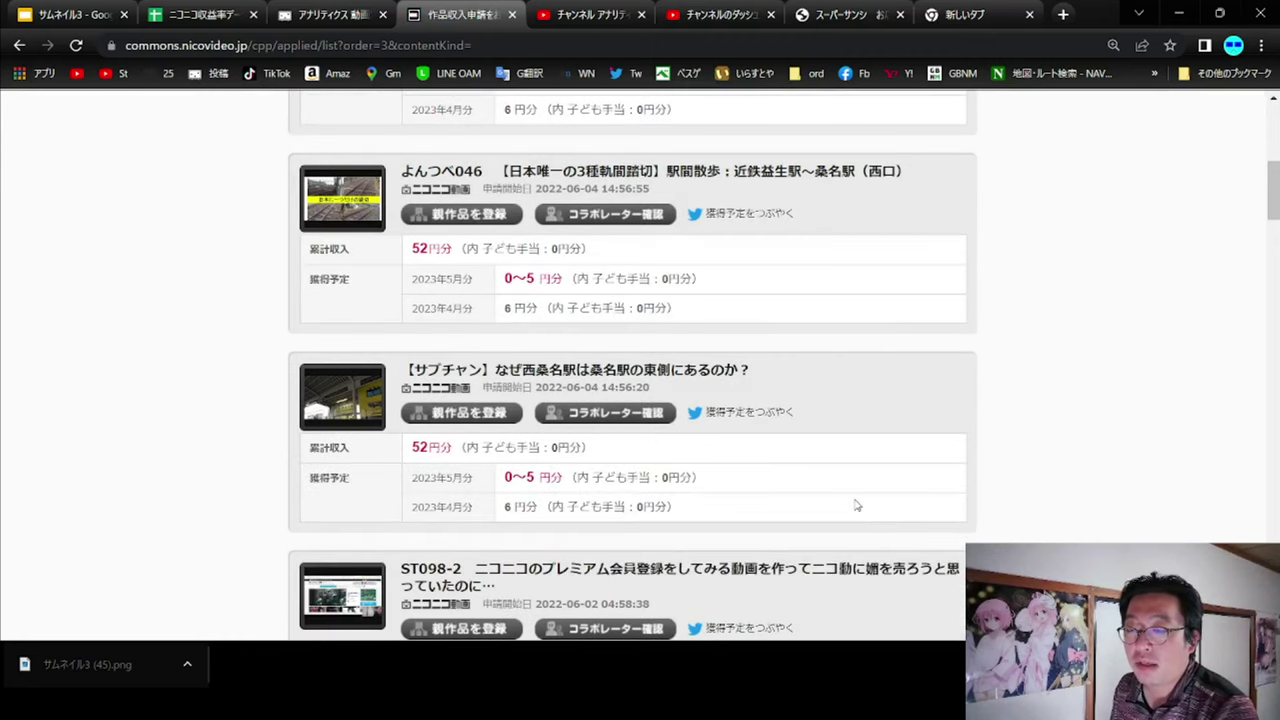
scroll(855, 505, up, 5)
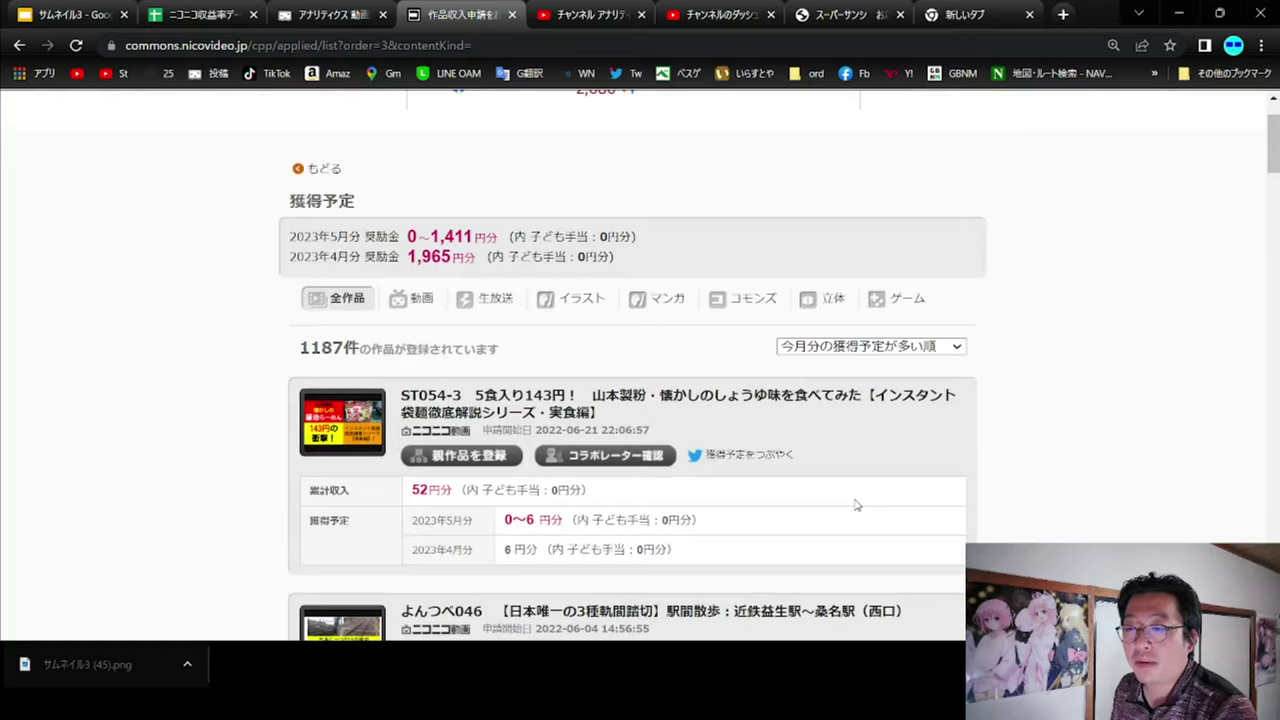
scroll(855, 505, down, 2)
scroll(855, 505, up, 3)
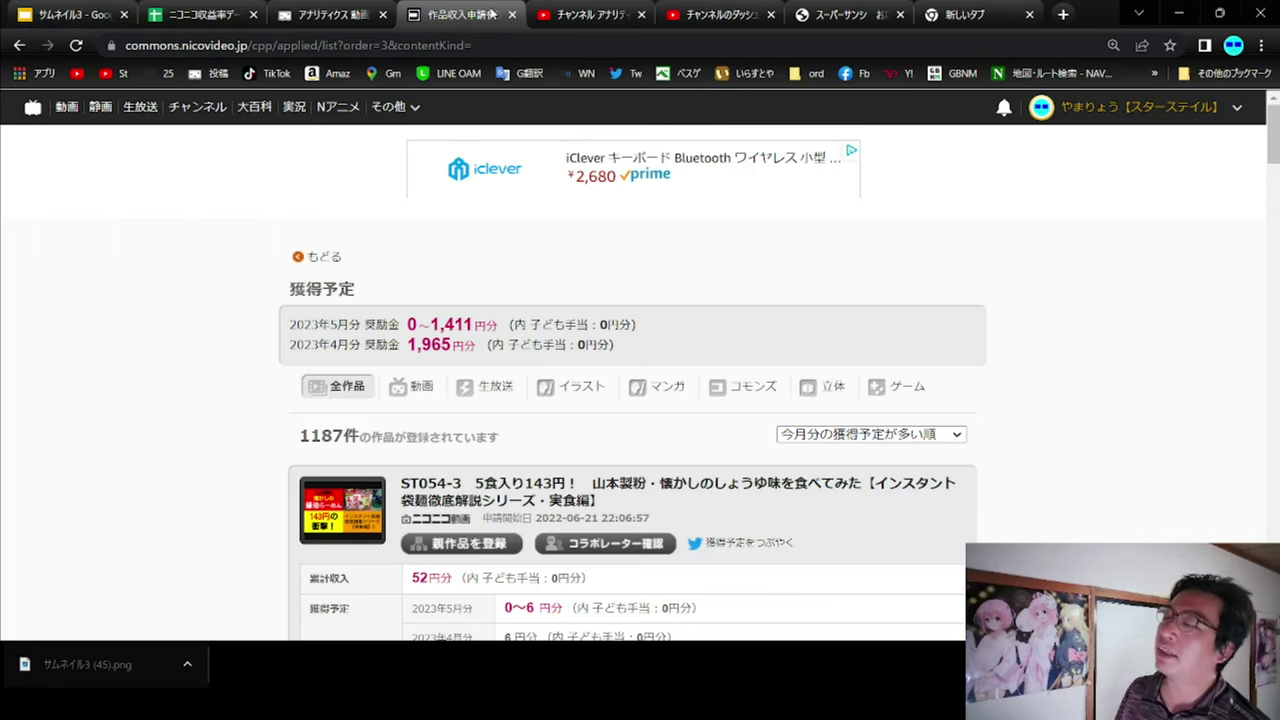
- Switch to the ニコニコ収益率データ spreadsheet and bring up the latest monthly rows of the YT sheet, through 2023/04
click(826, 12)
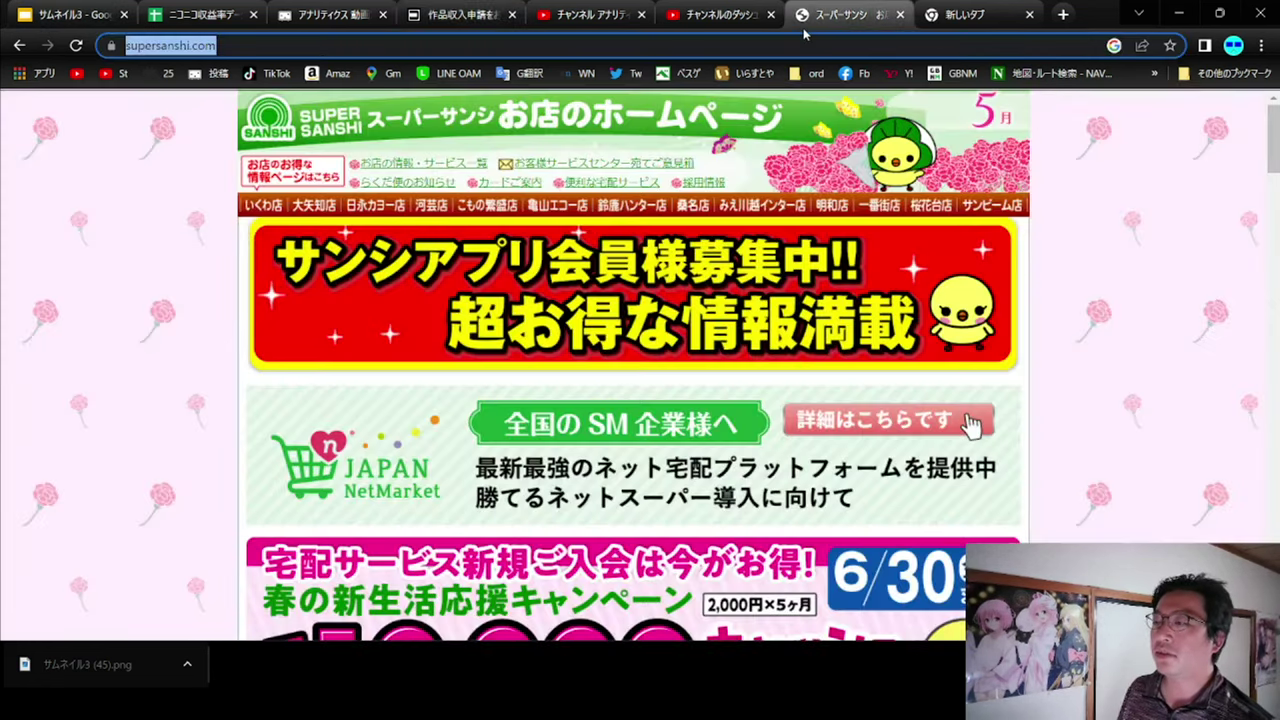
click(350, 10)
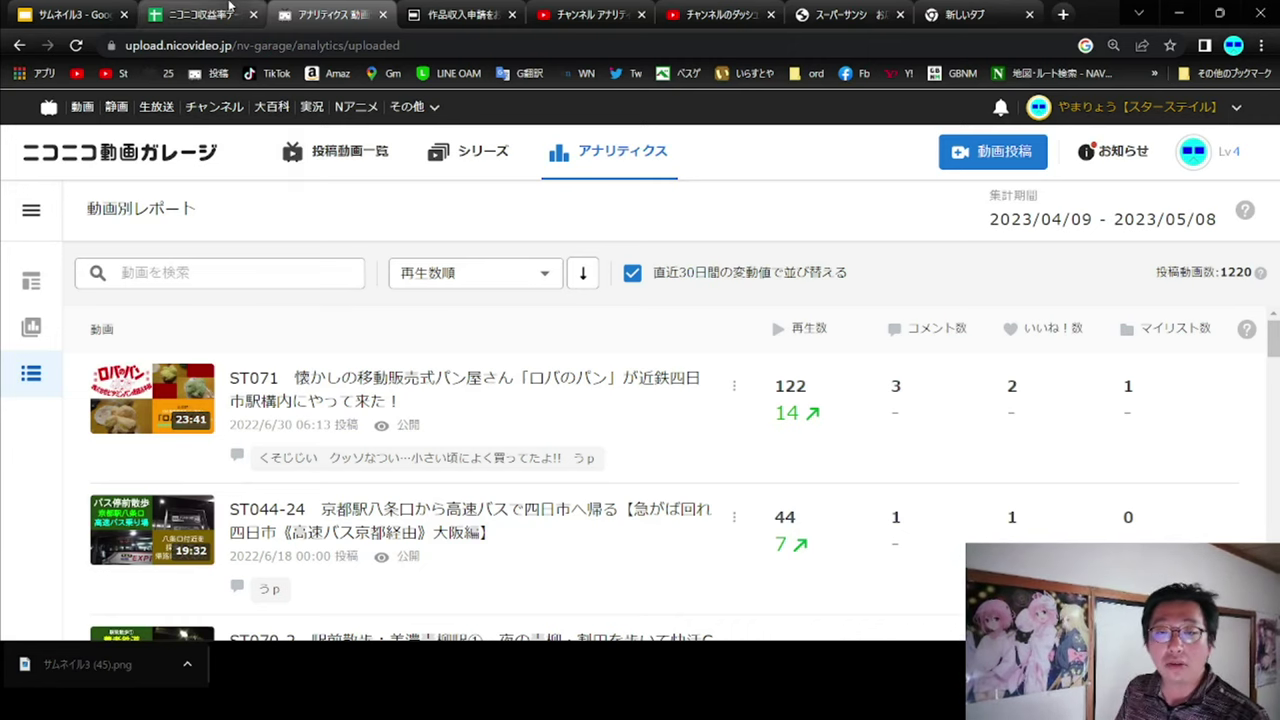
click(229, 7)
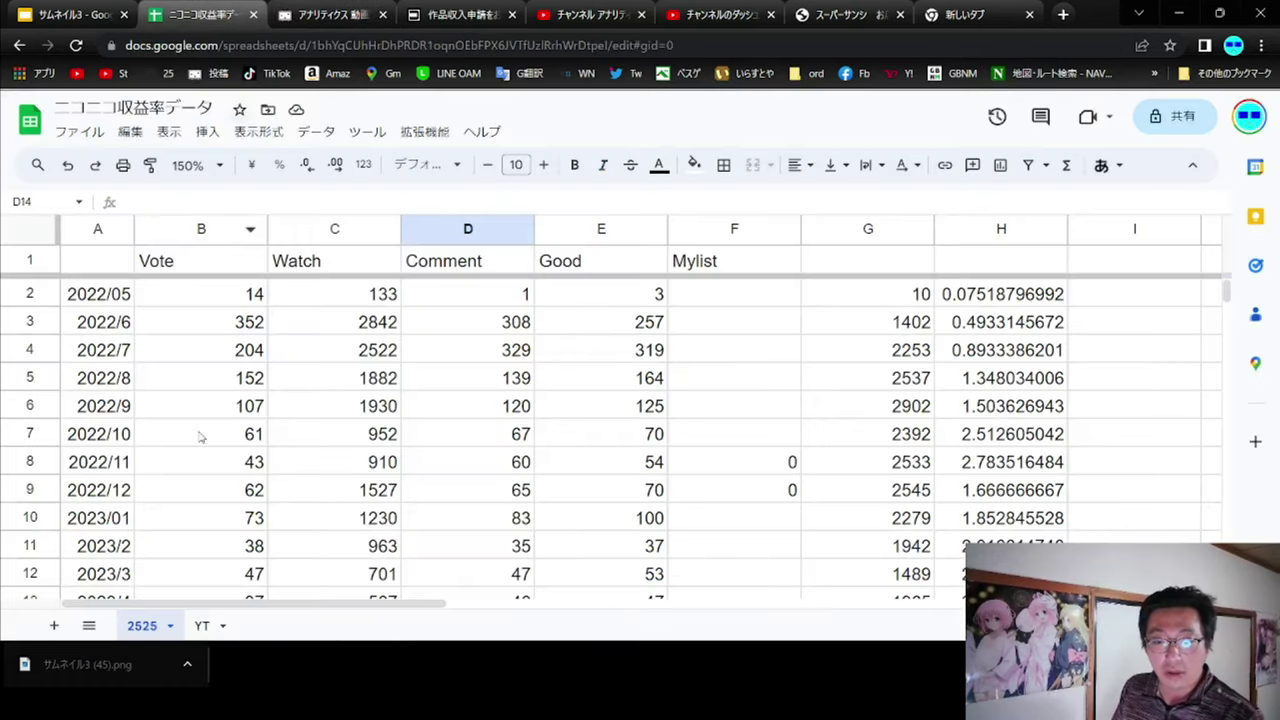
click(205, 626)
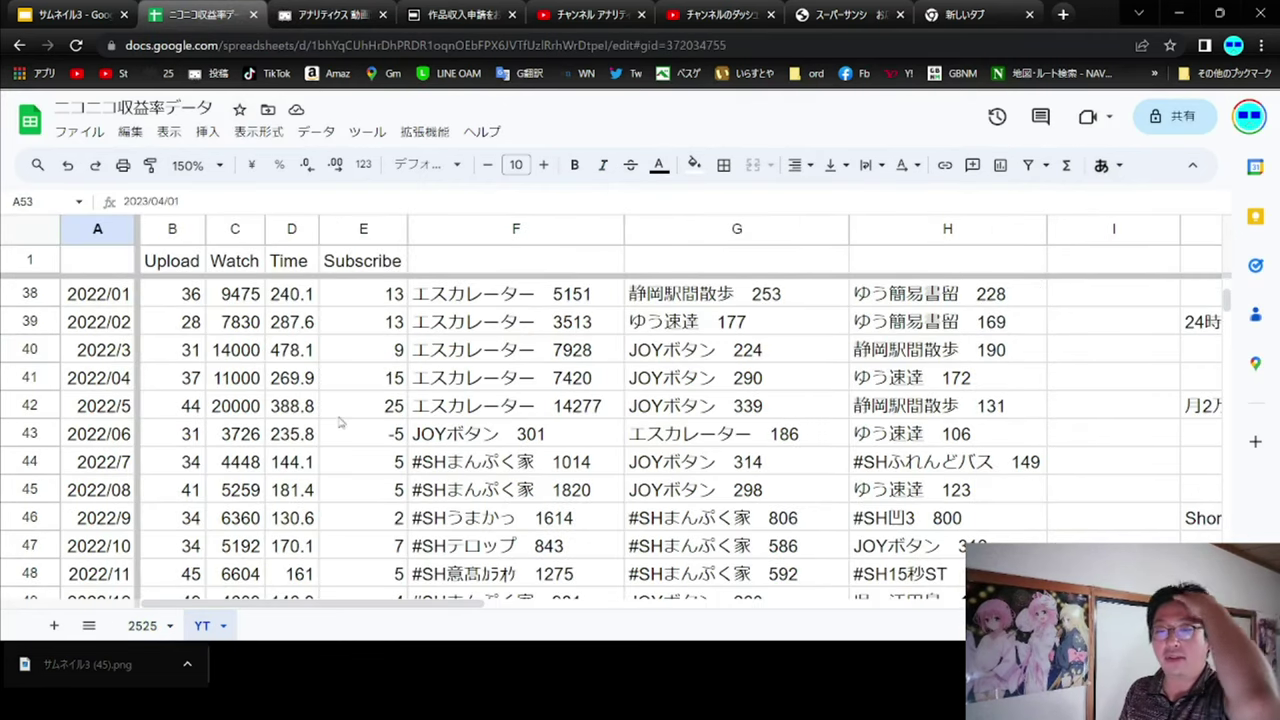
scroll(349, 389, up, 3)
scroll(349, 389, down, 8)
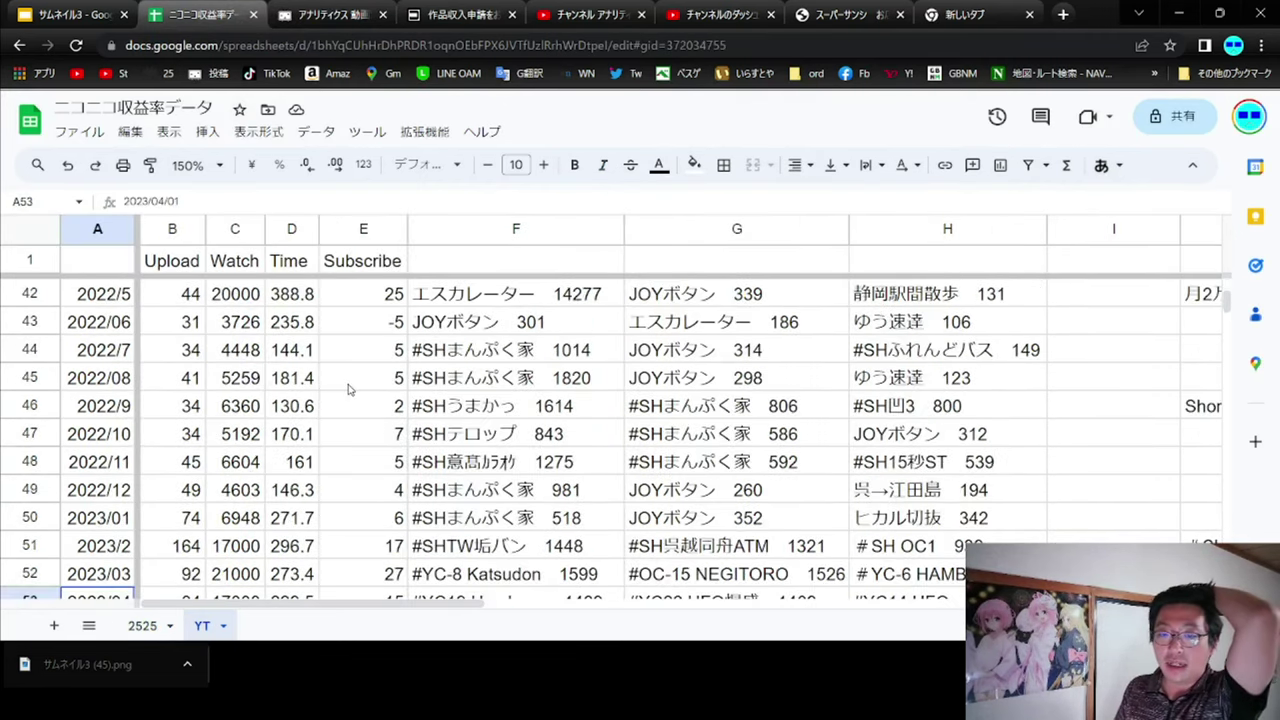
scroll(338, 391, up, 1)
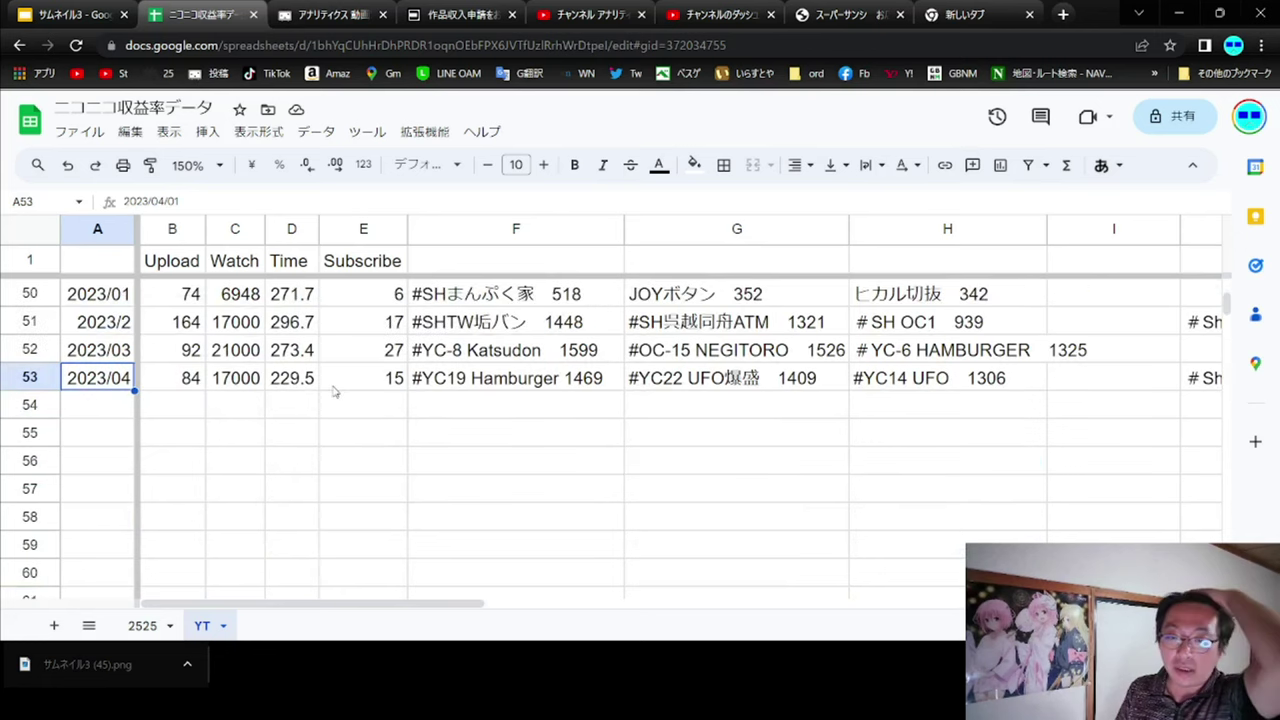
- Compare the Upload counts for February, March and April 2023 in column B
key(Right)
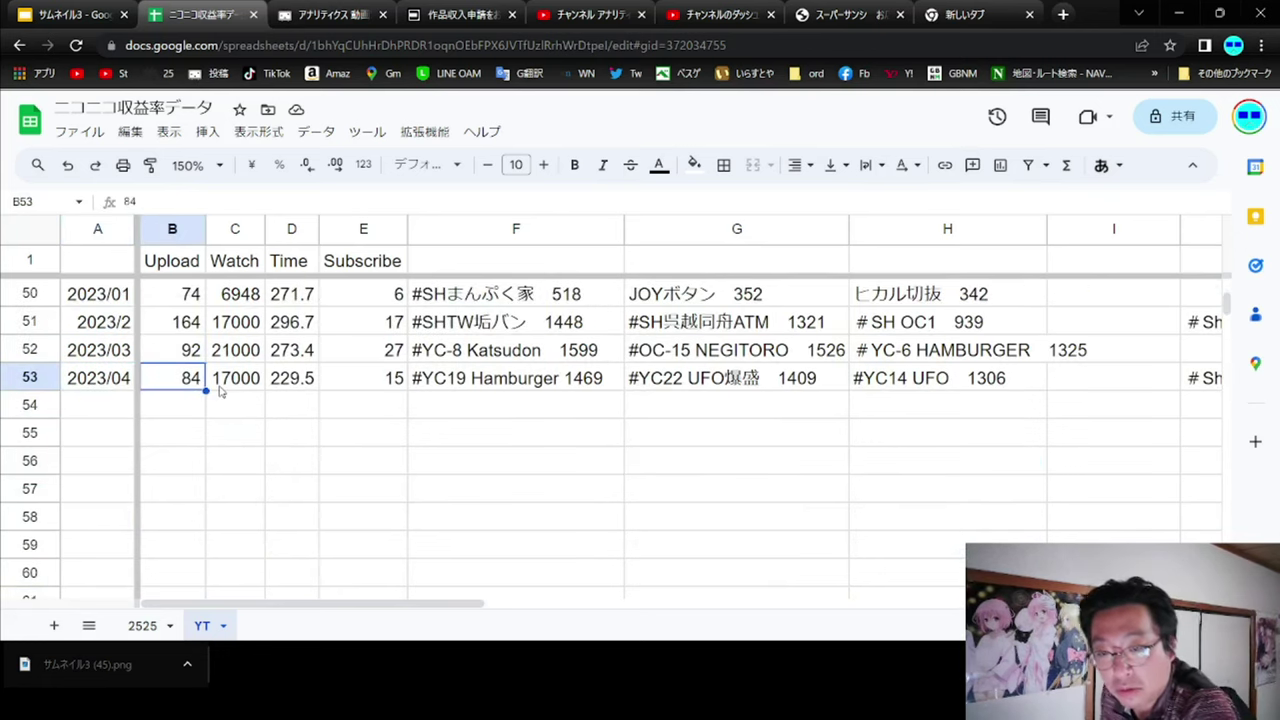
drag(192, 330, 196, 352)
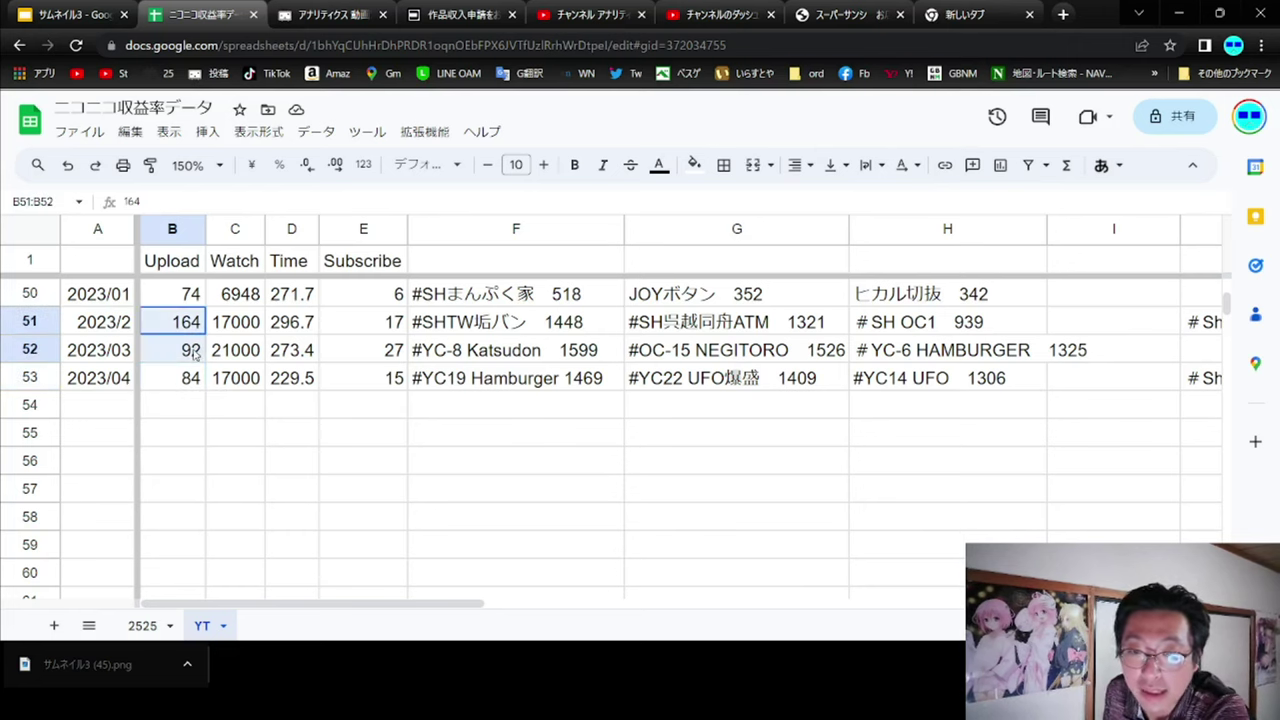
click(195, 352)
click(193, 383)
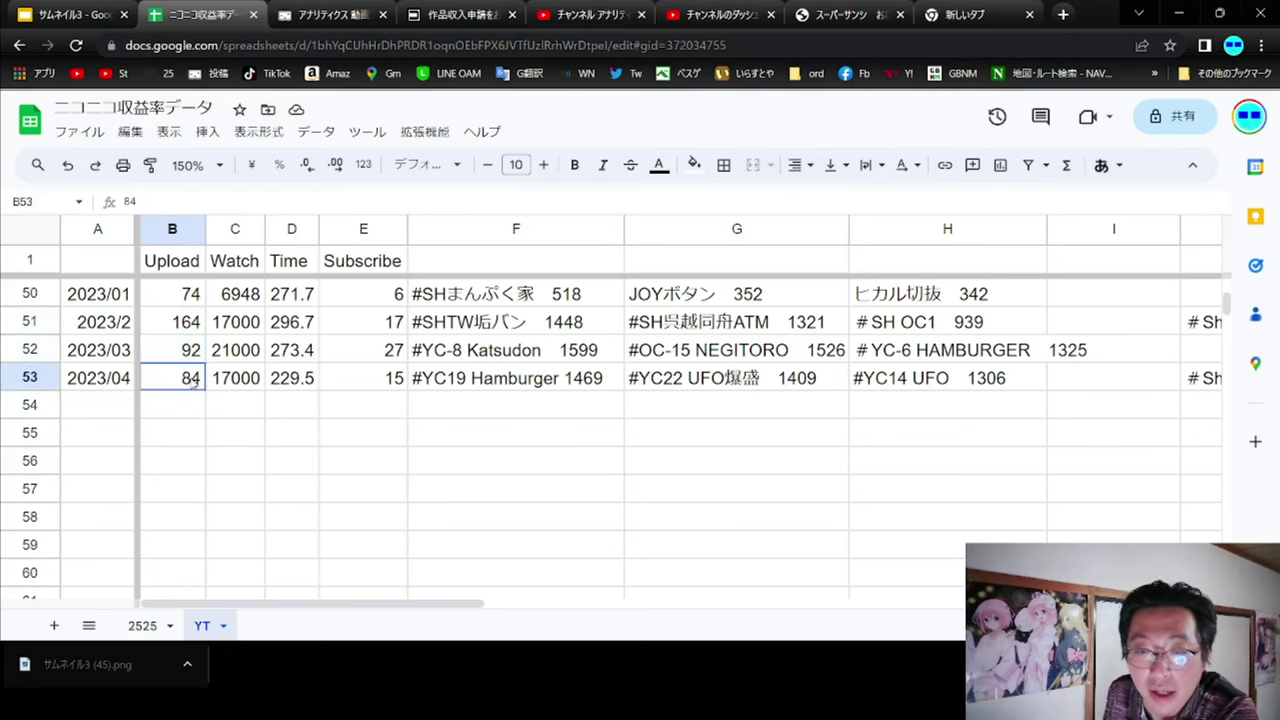
- Highlight the April 2023 figures from Upload to Subscribe (B53:E53) for review, then clear the highlight
drag(193, 383, 250, 385)
click(255, 413)
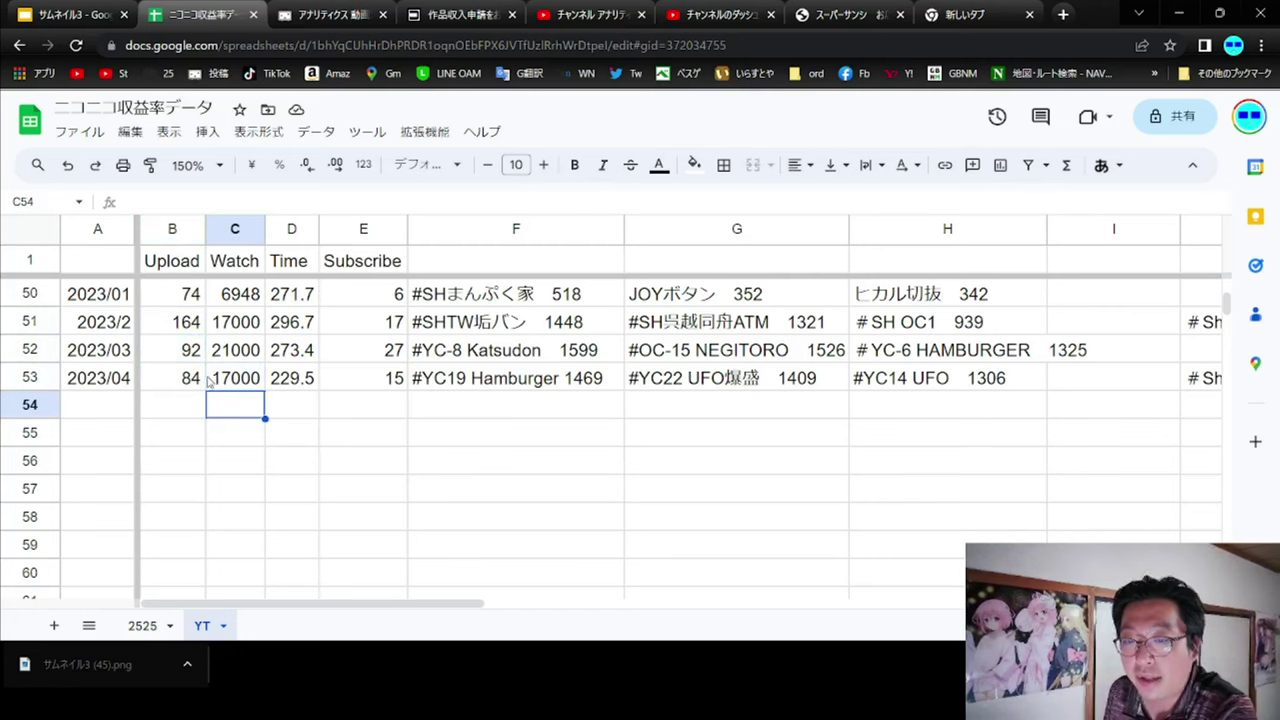
drag(193, 386, 403, 392)
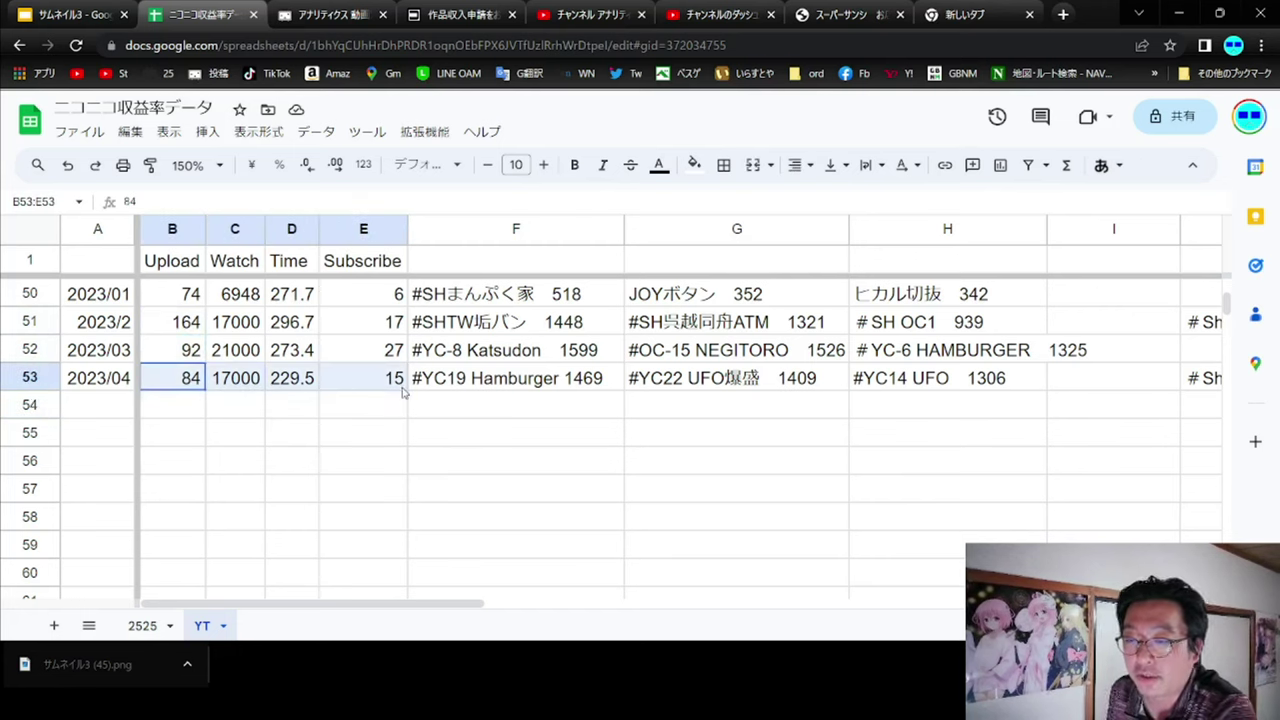
click(395, 412)
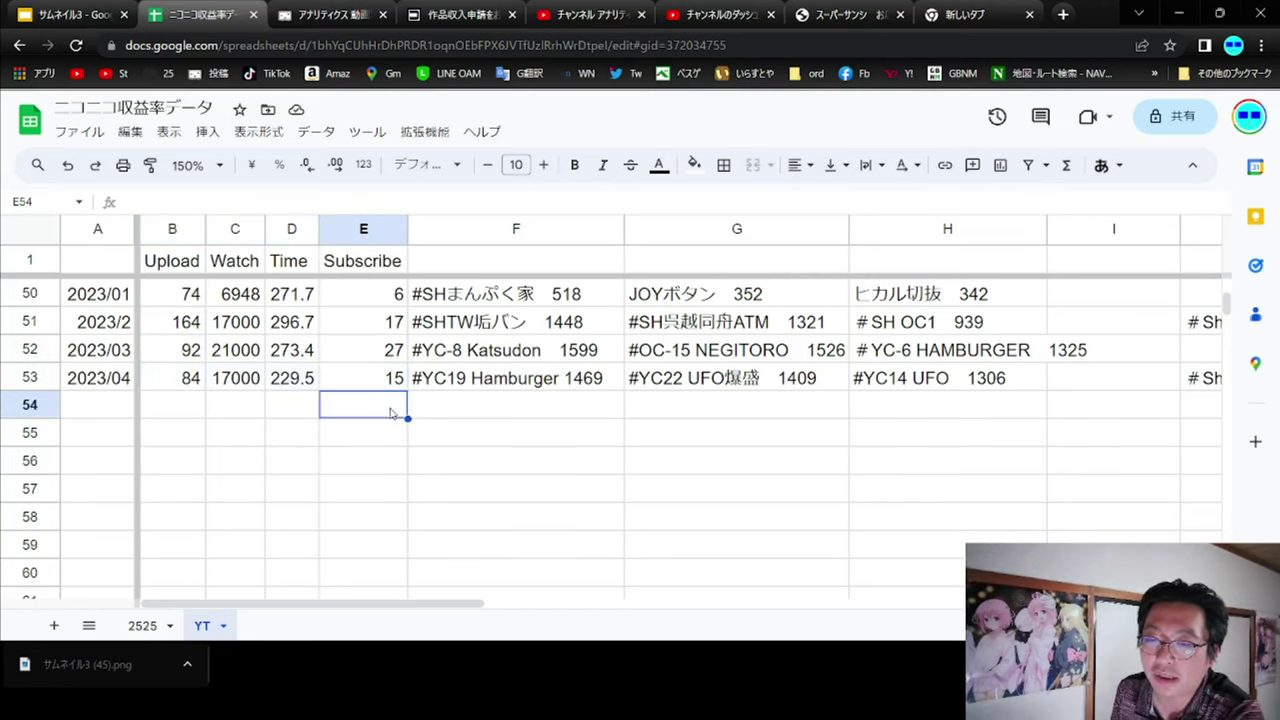
- Compare the Watch and Time figures of April 2023 with those of March 2023
click(236, 390)
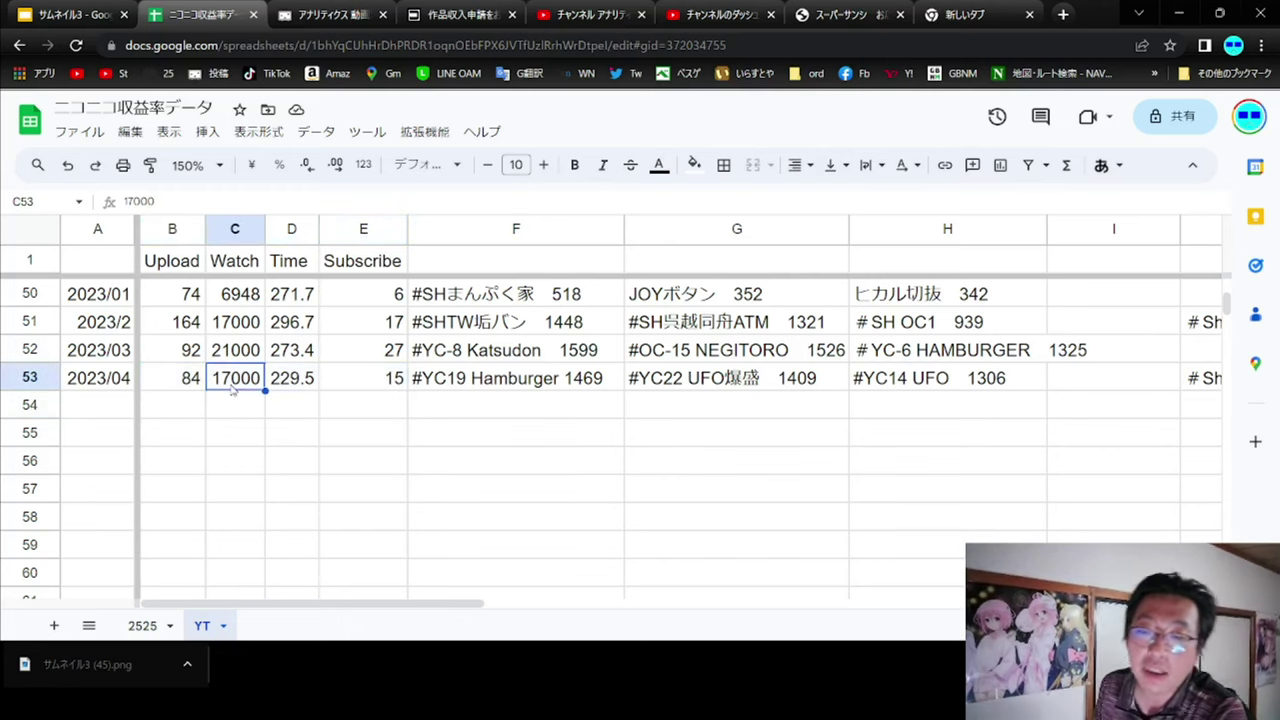
click(224, 361)
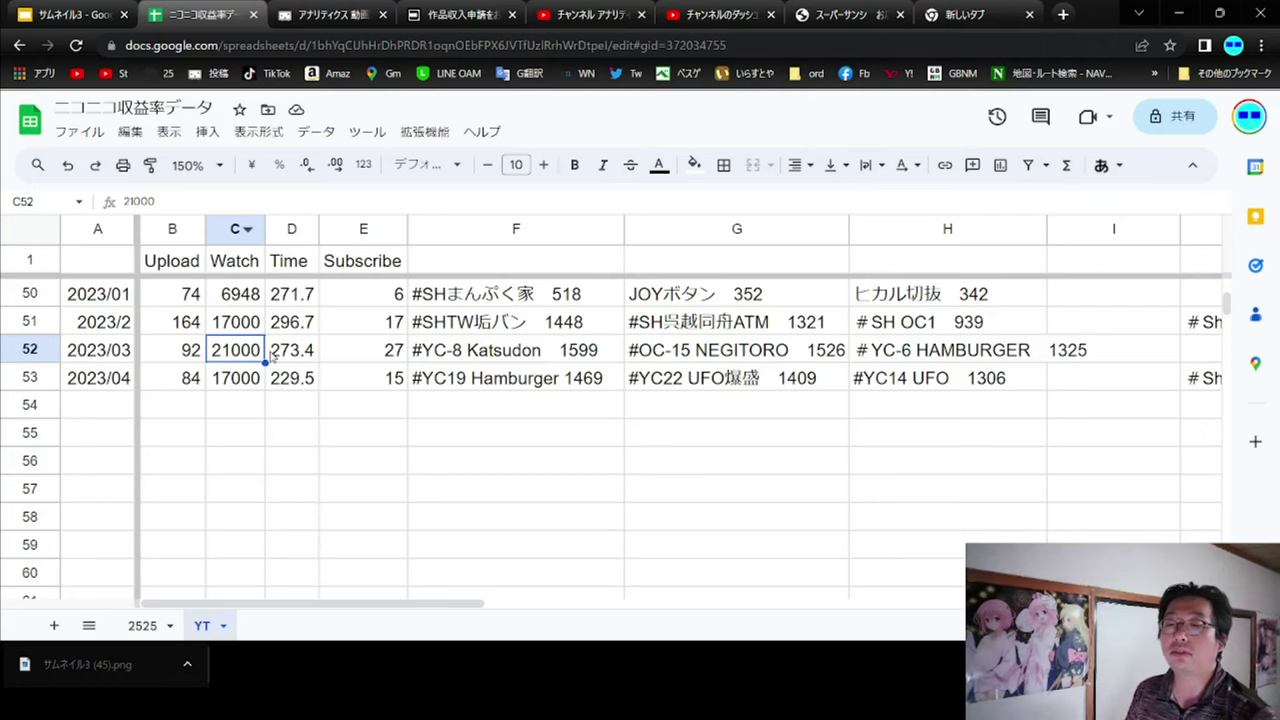
drag(306, 387, 308, 358)
click(310, 350)
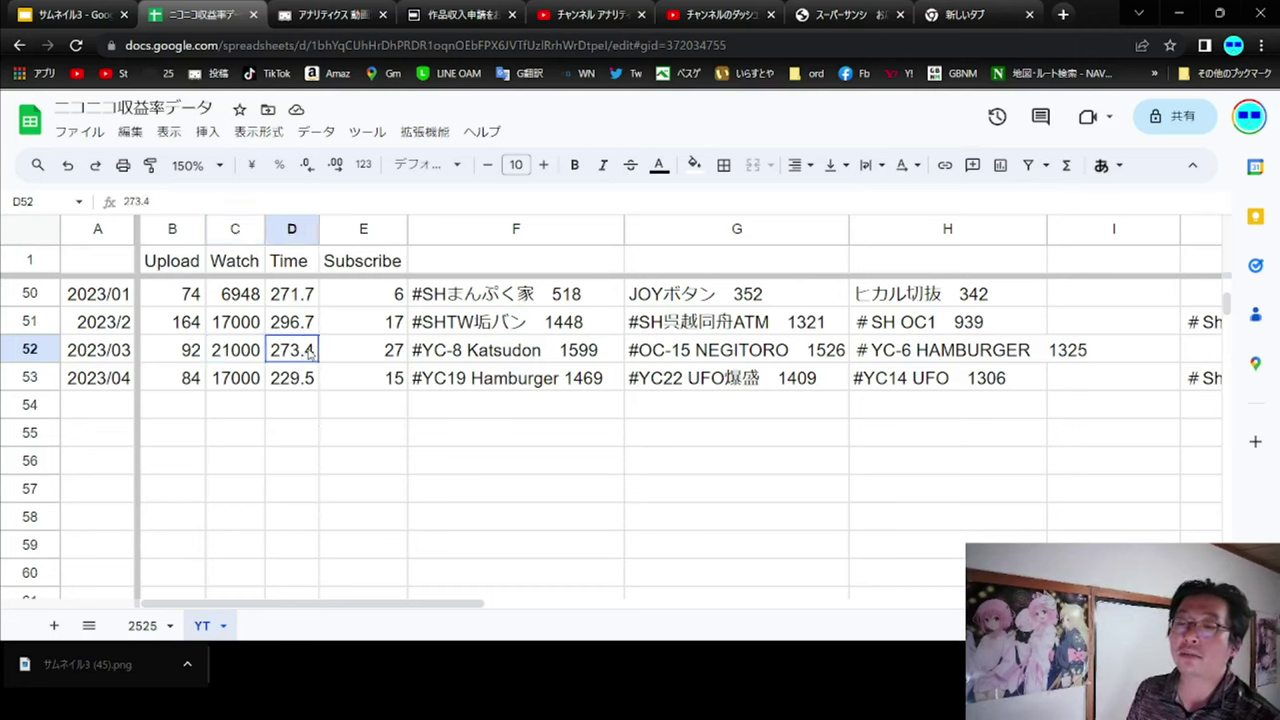
drag(306, 358, 308, 375)
click(306, 378)
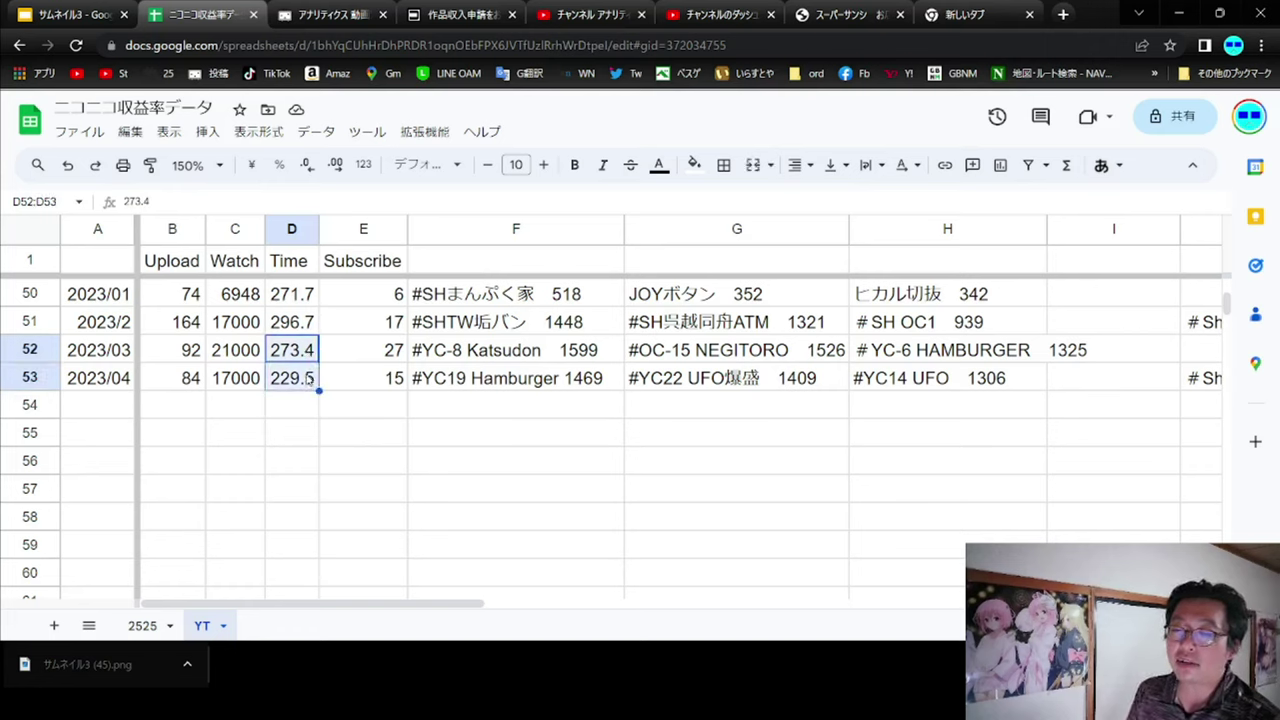
click(302, 381)
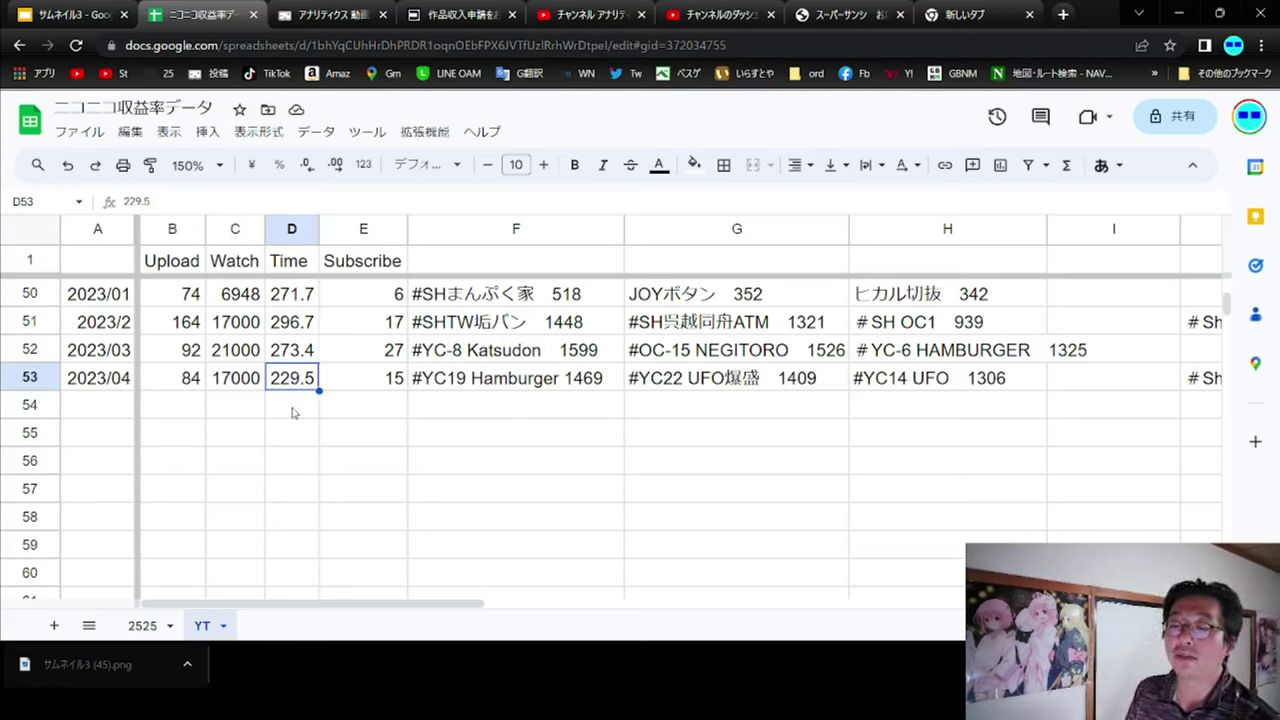
click(299, 409)
click(304, 386)
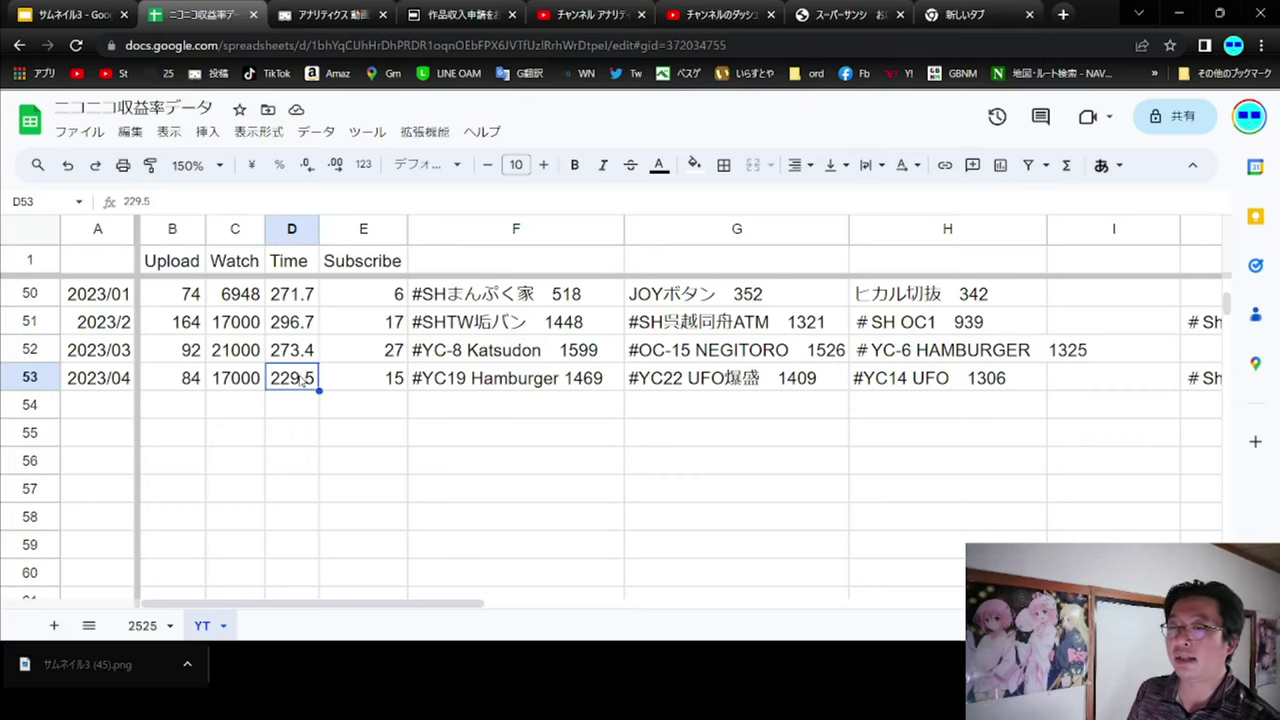
- Review the three most-viewed videos of April 2023 in F53:H53, highlighting them together and checking each one
scroll(300, 378, up, 1)
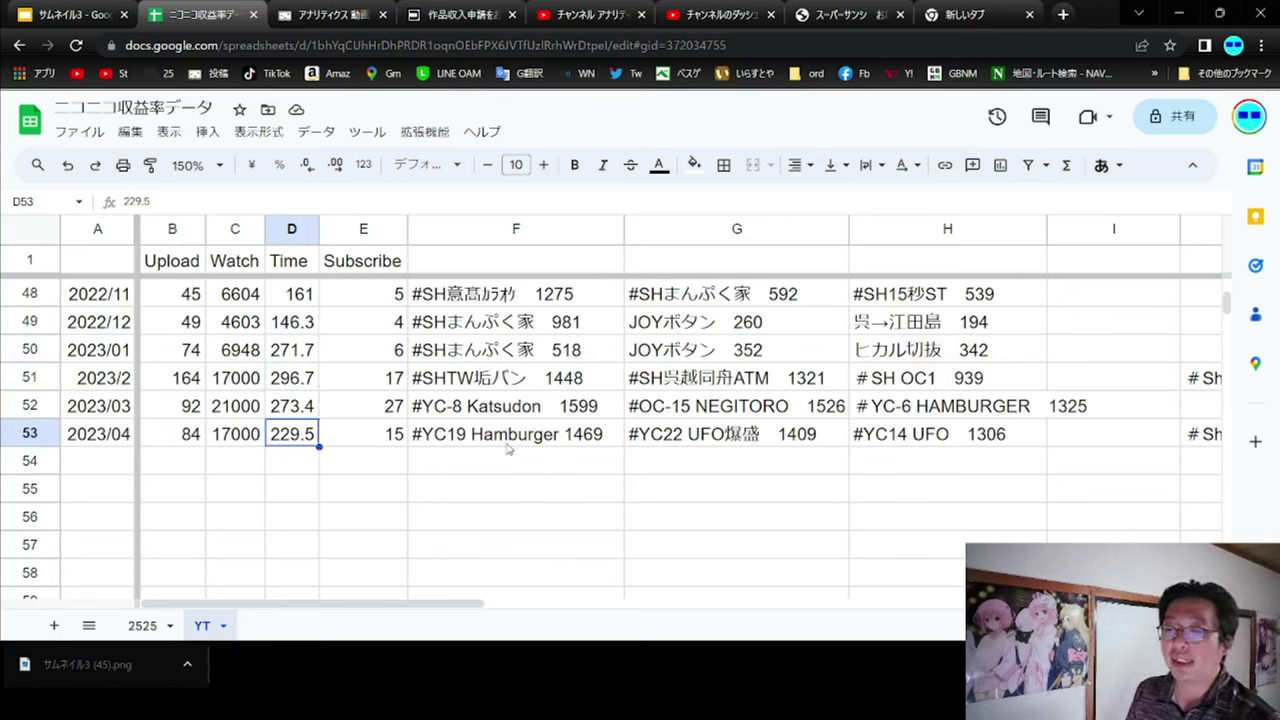
drag(517, 443, 980, 446)
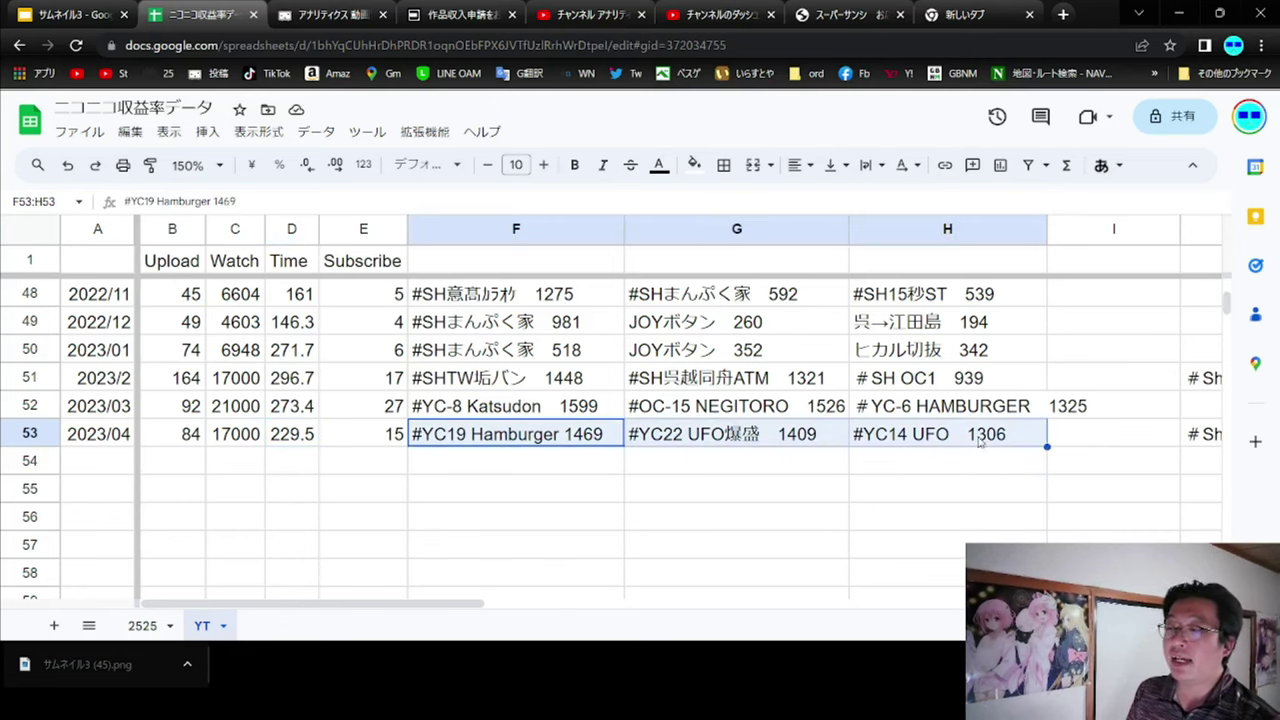
click(569, 445)
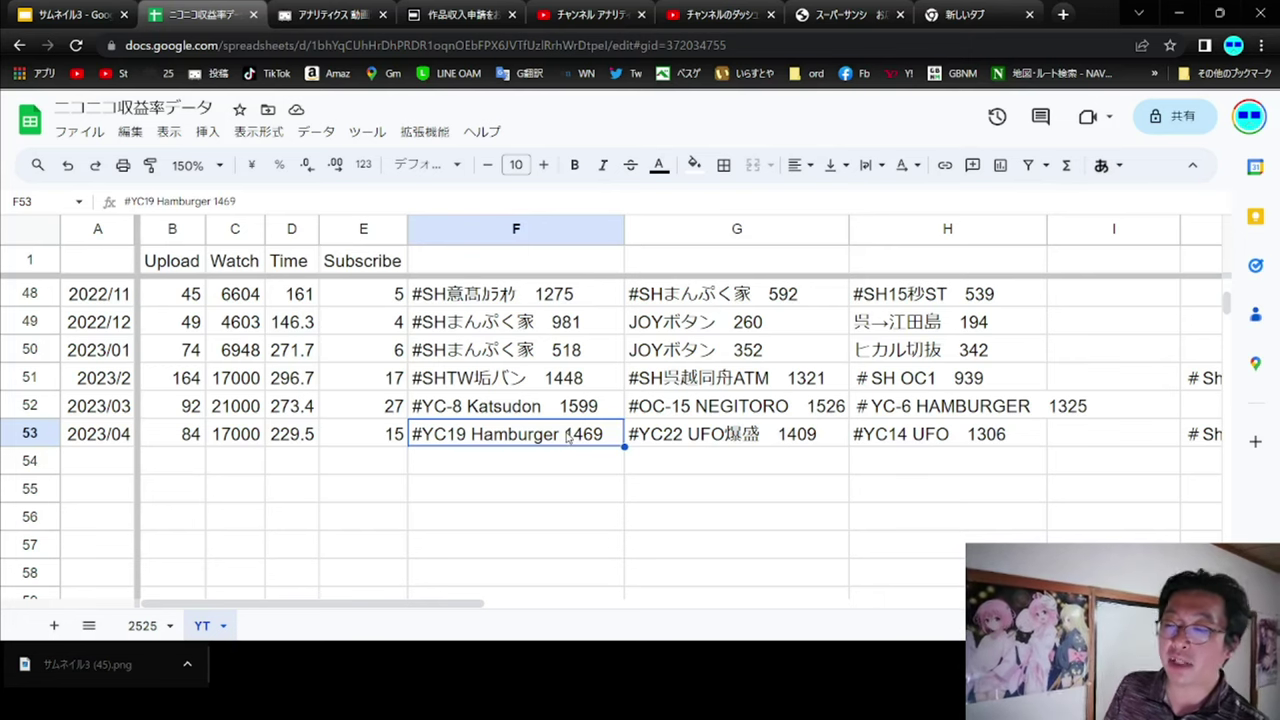
click(680, 436)
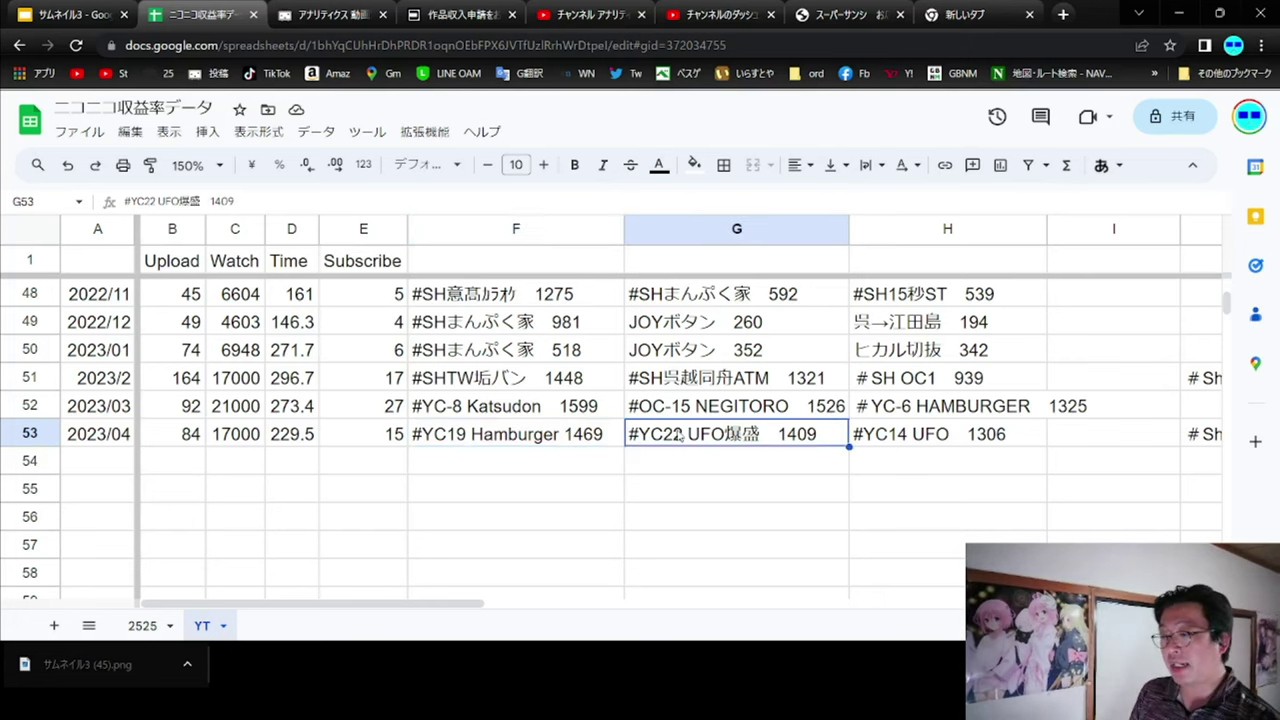
click(964, 440)
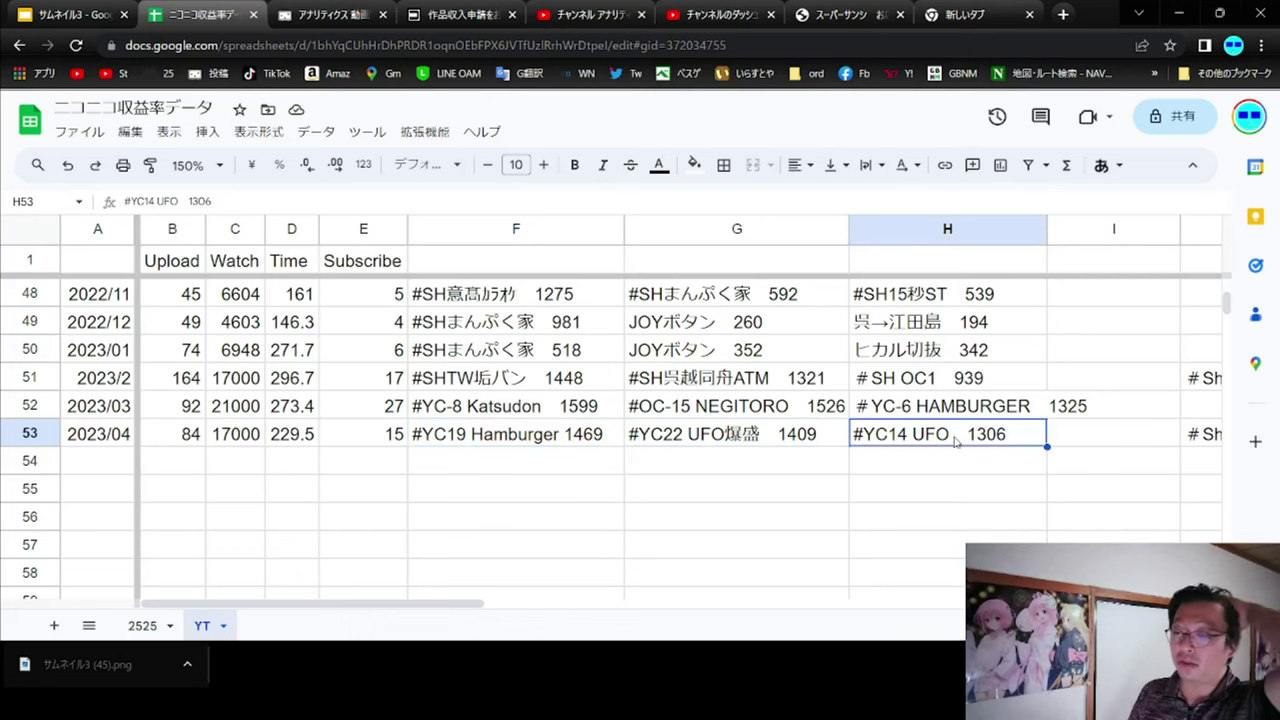
drag(574, 445, 943, 440)
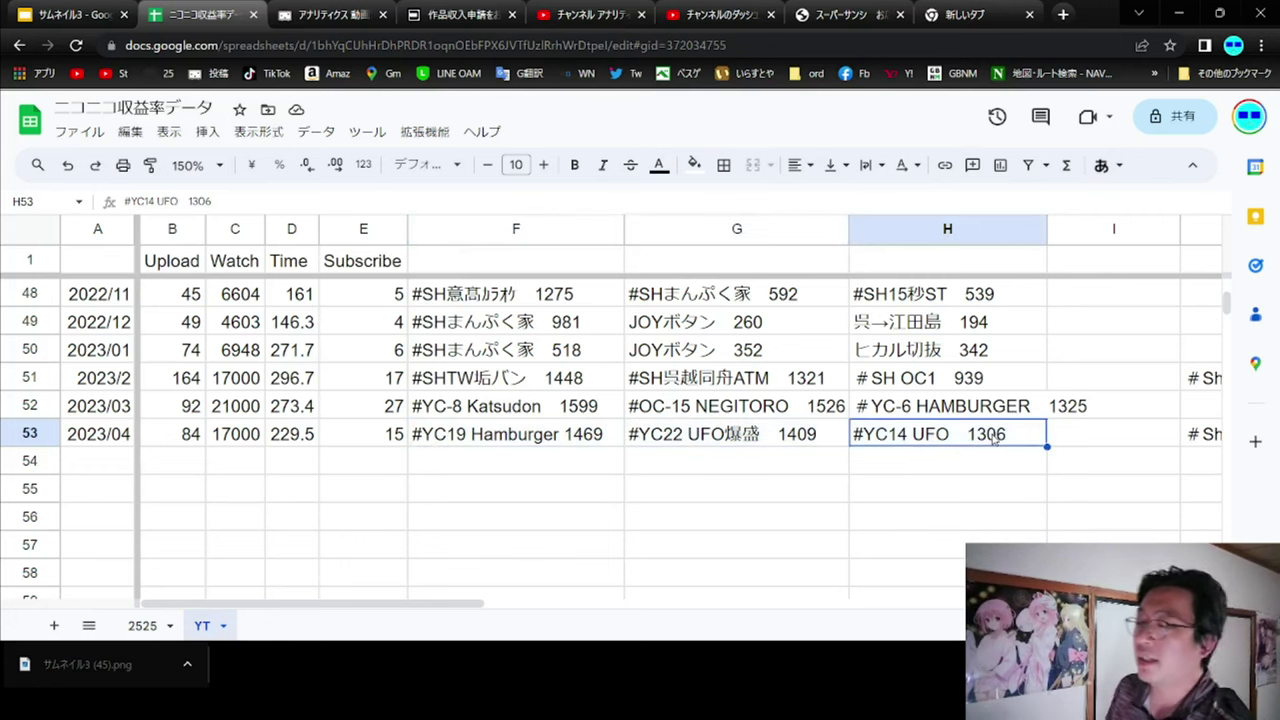
- Move along the April 2023 row to the remark in cell J53
click(995, 437)
key(Right)
key(Right)
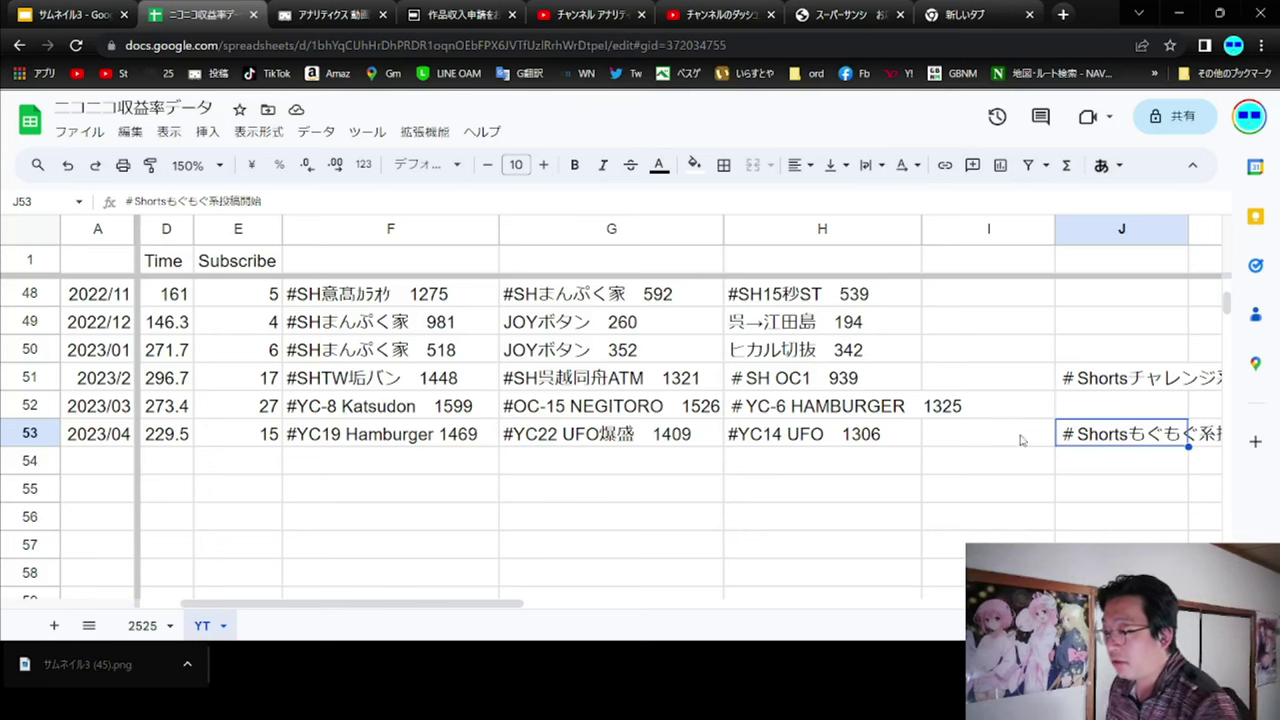
- Bring the full April 2023 remark into view and check the February 2023 remark in J51
key(Right)
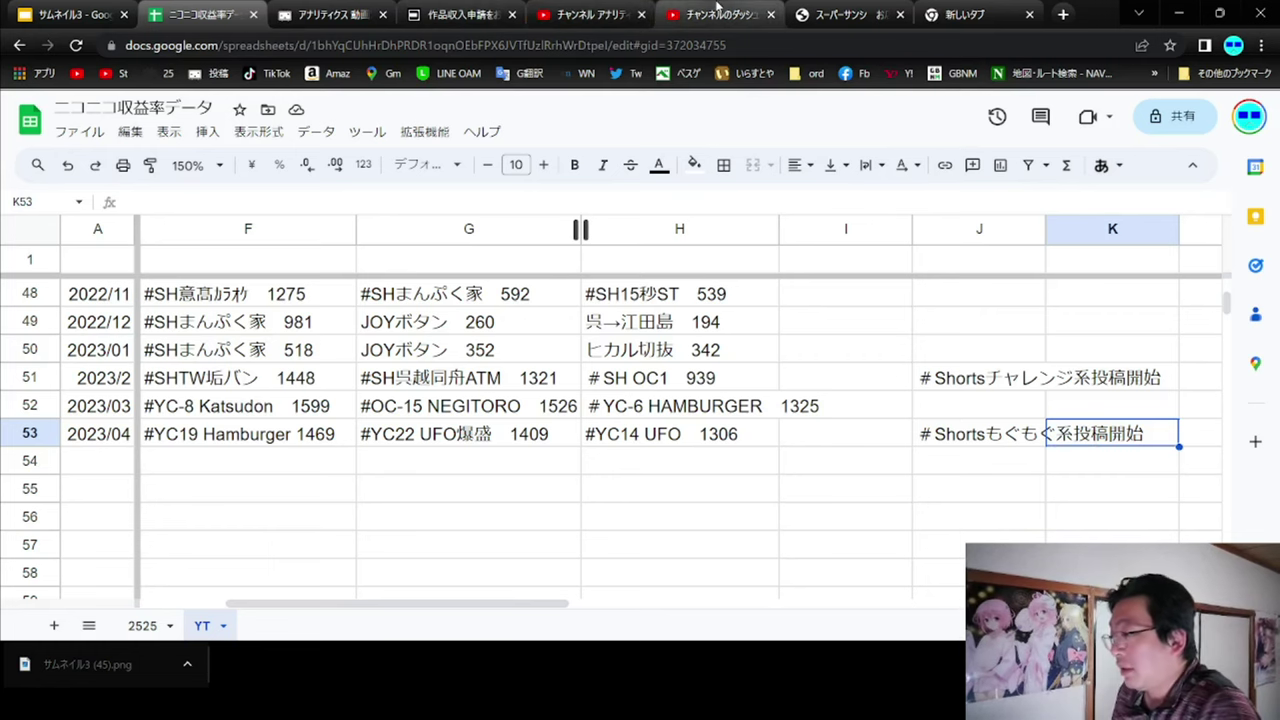
click(988, 378)
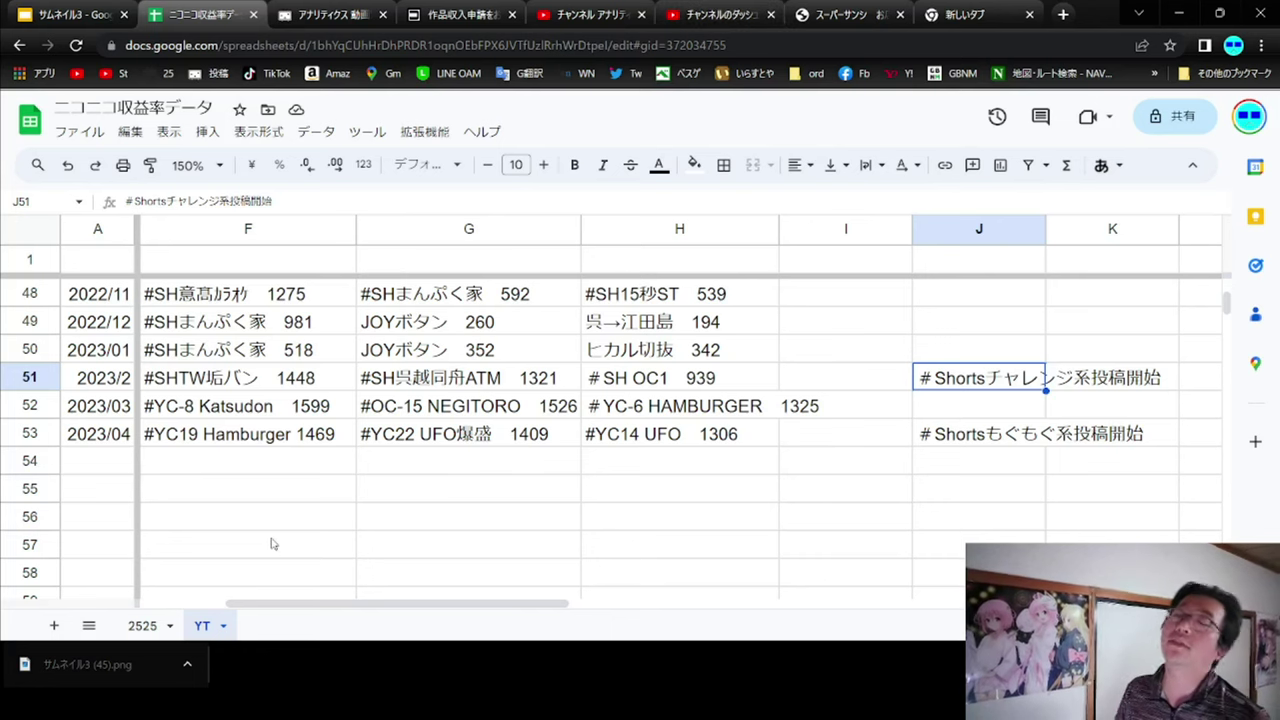
- Go over the April 2023 top videos in F53, G53 and H53 again, finishing on an empty cell in row 54
click(268, 436)
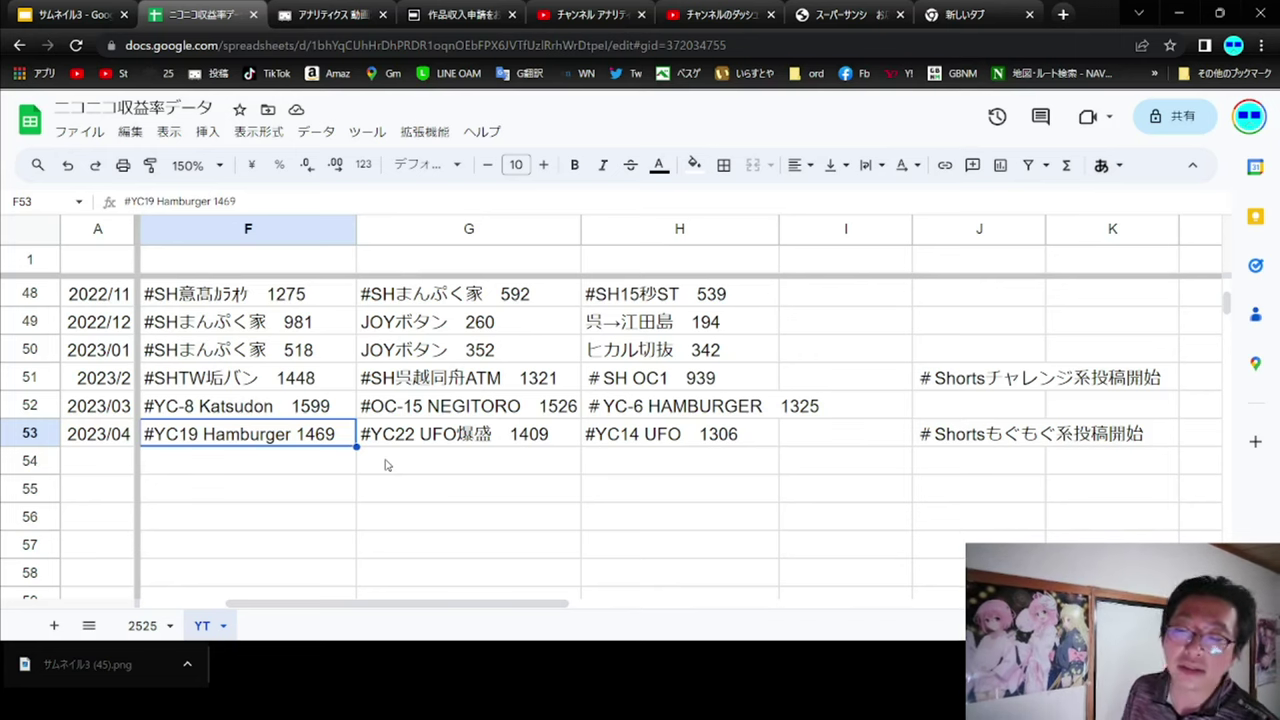
click(766, 442)
click(477, 443)
click(657, 445)
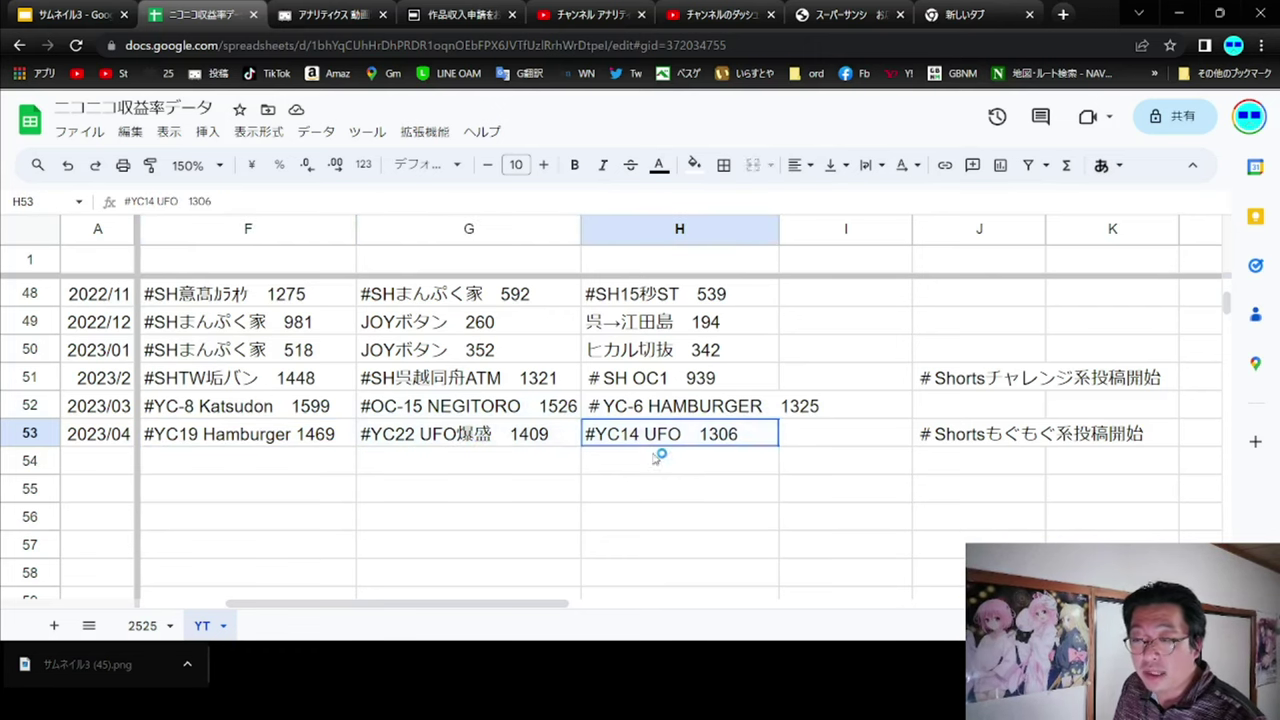
click(700, 474)
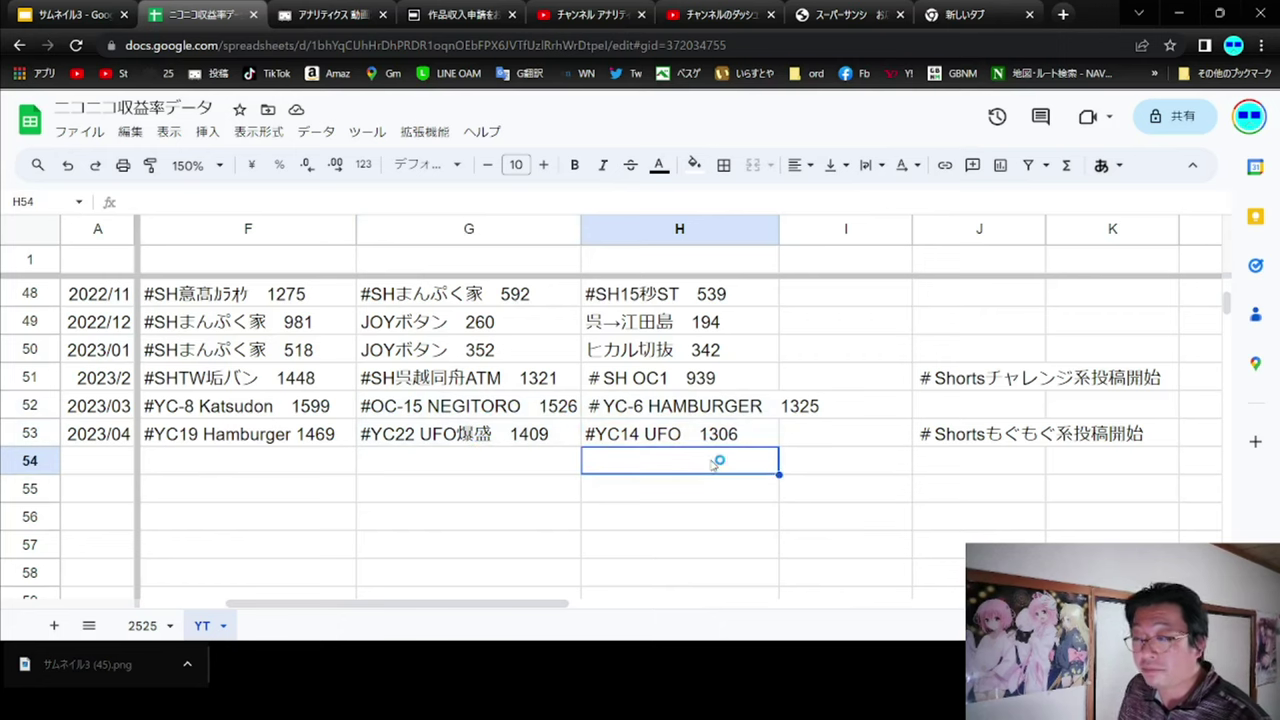
click(728, 433)
drag(829, 440, 756, 434)
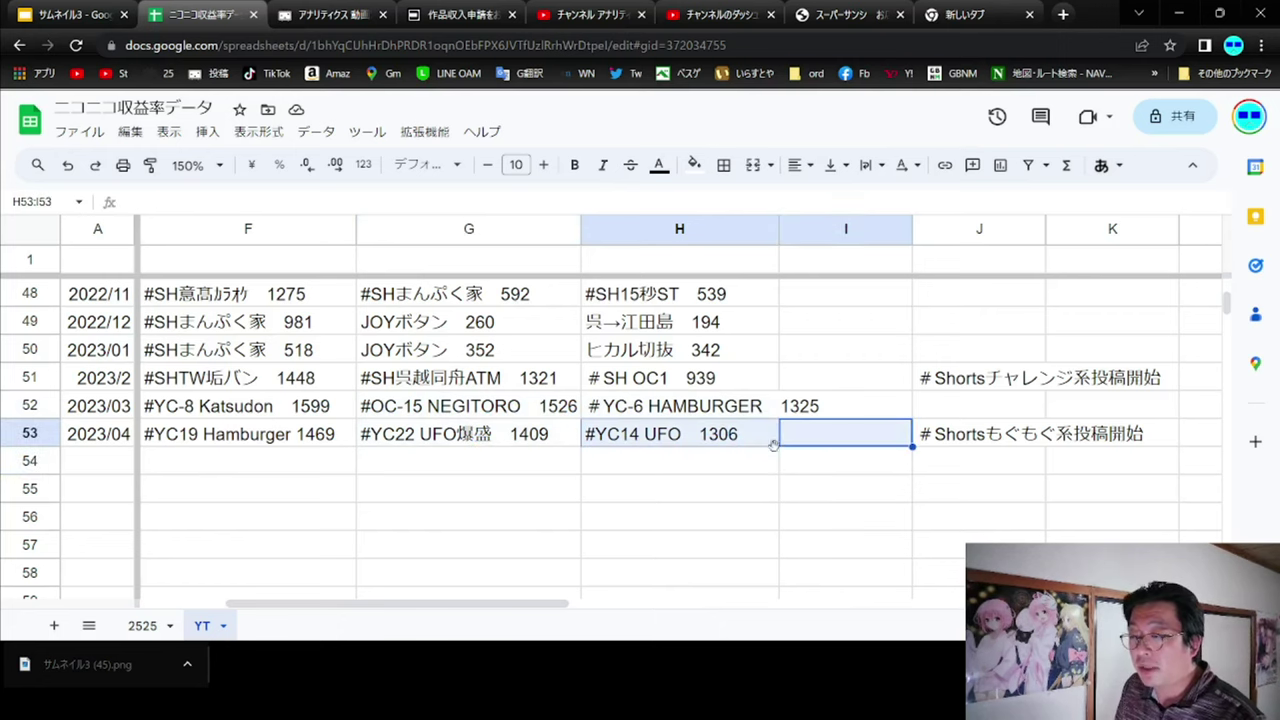
click(810, 470)
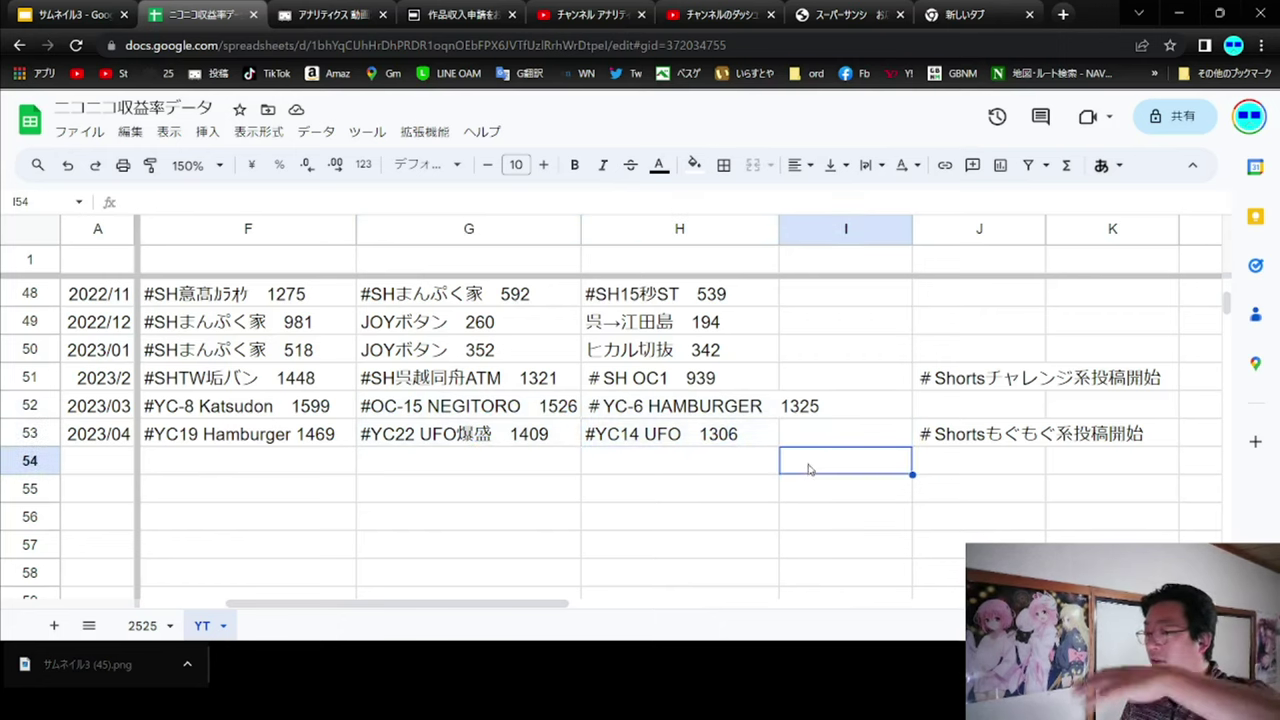